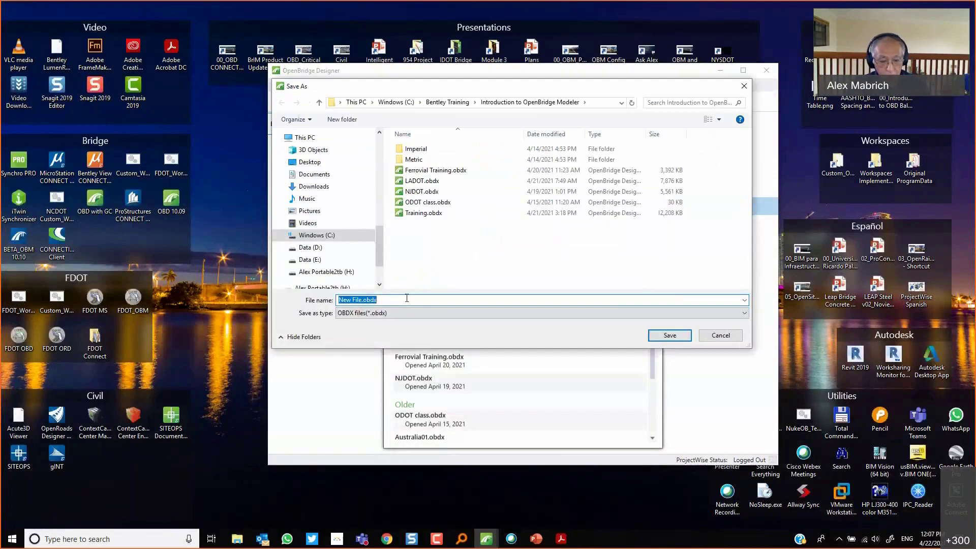
Save the new OBDX file as "Asl Alex Series" in the Introduction to OpenBridge Modeler folder.
{"action": "type", "text": "Asl"}
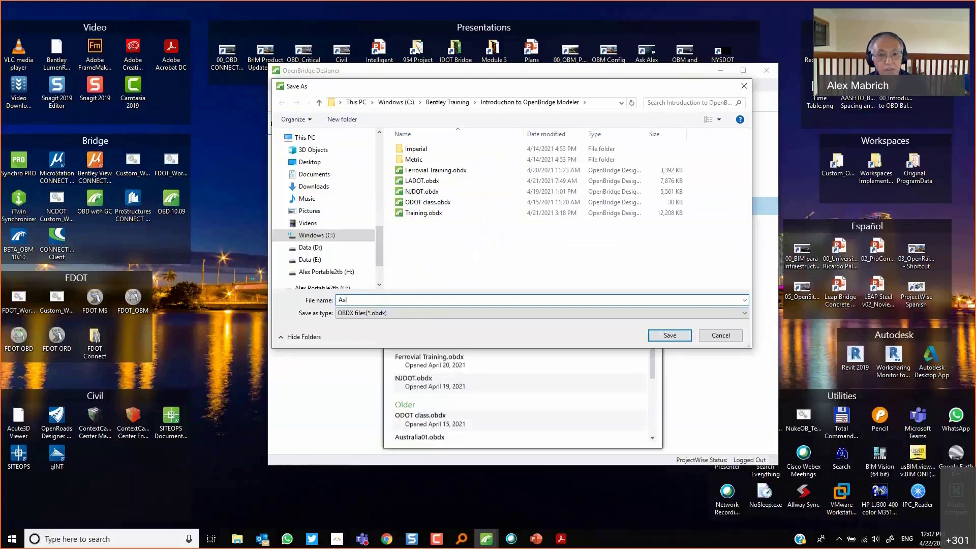
{"action": "type", "text": " Alex"}
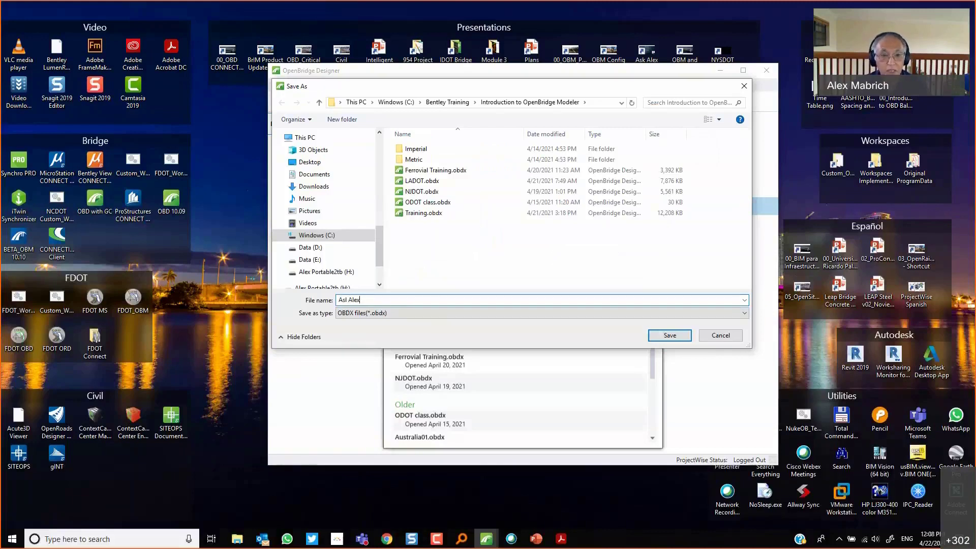
{"action": "type", "text": "c Series"}
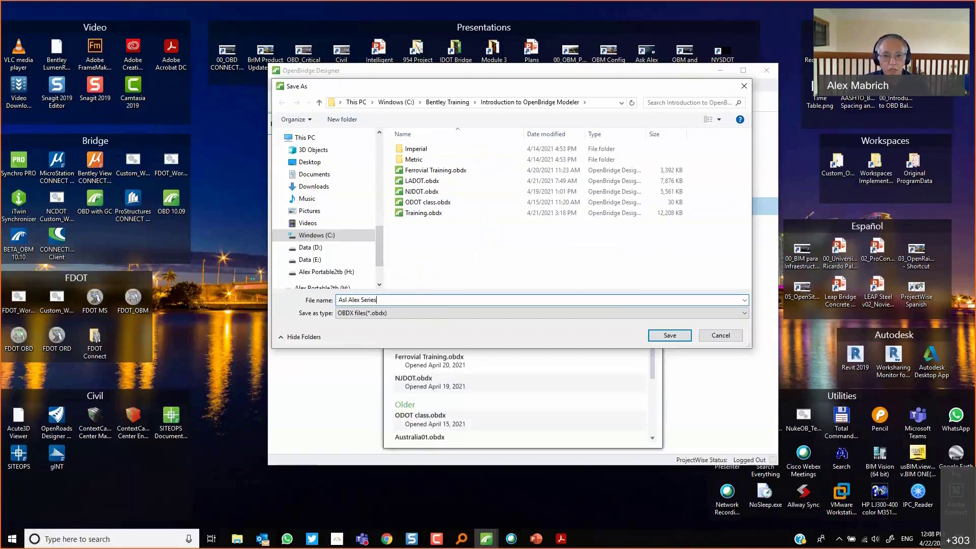
{"action": "key", "text": "Return"}
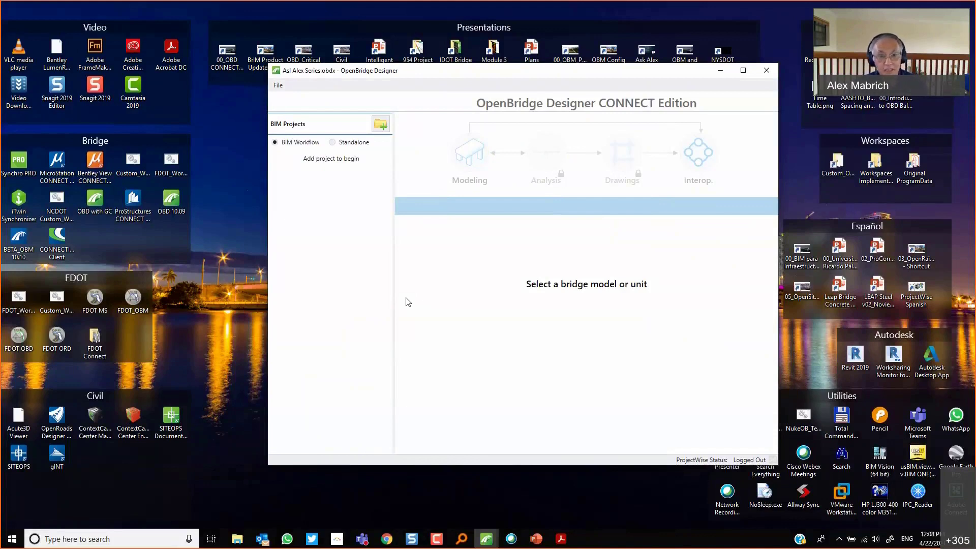
Switch the file to the Standalone workflow and add a standalone group named "Precast Bridge".
{"action": "left_click", "coordinate": [333, 143]}
{"action": "left_click", "coordinate": [286, 145]}
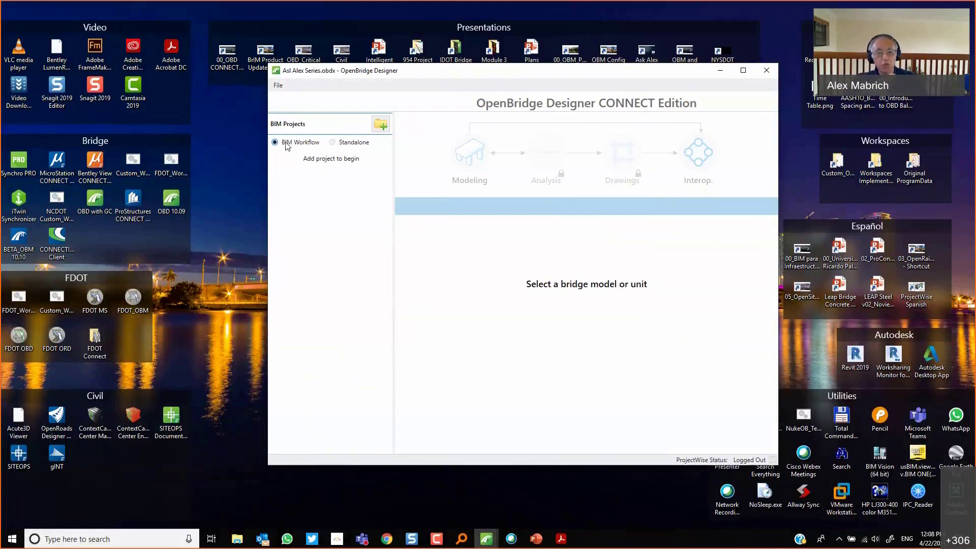
{"action": "left_click", "coordinate": [342, 145]}
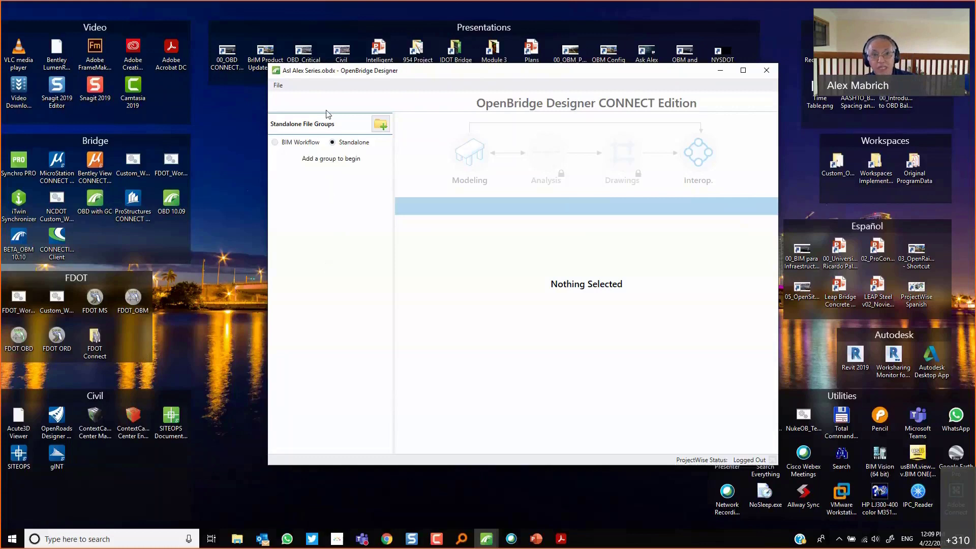
{"action": "left_click", "coordinate": [380, 125]}
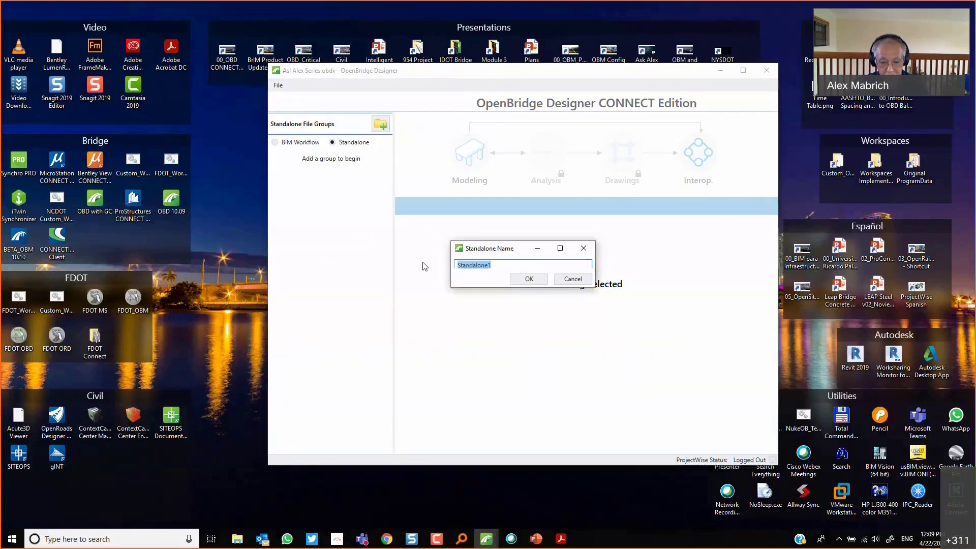
{"action": "type", "text": "Precast"}
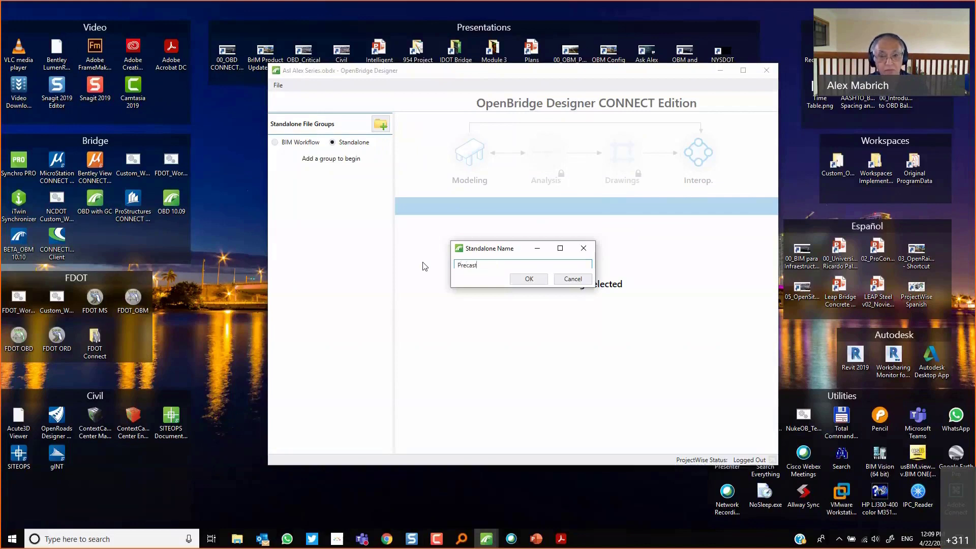
{"action": "type", "text": " Bridge"}
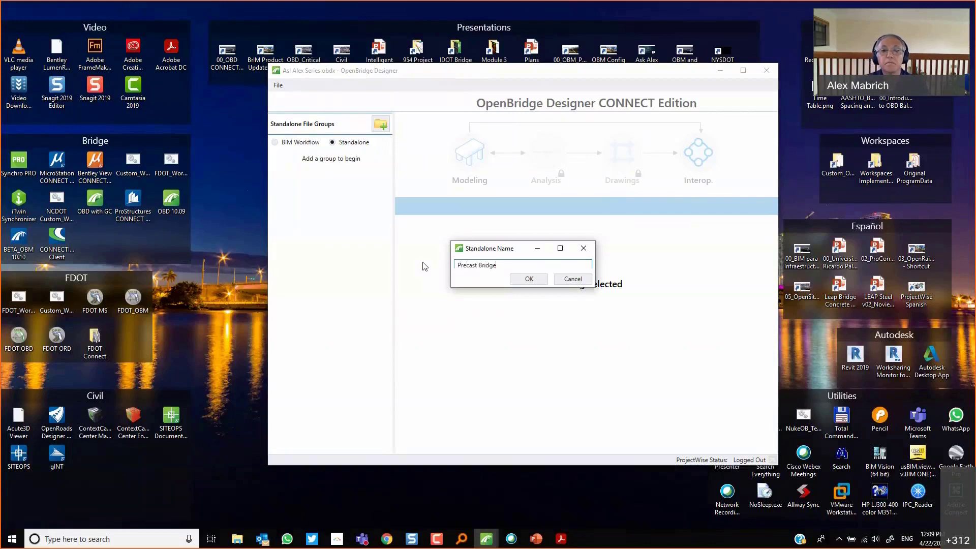
{"action": "key", "text": "Return"}
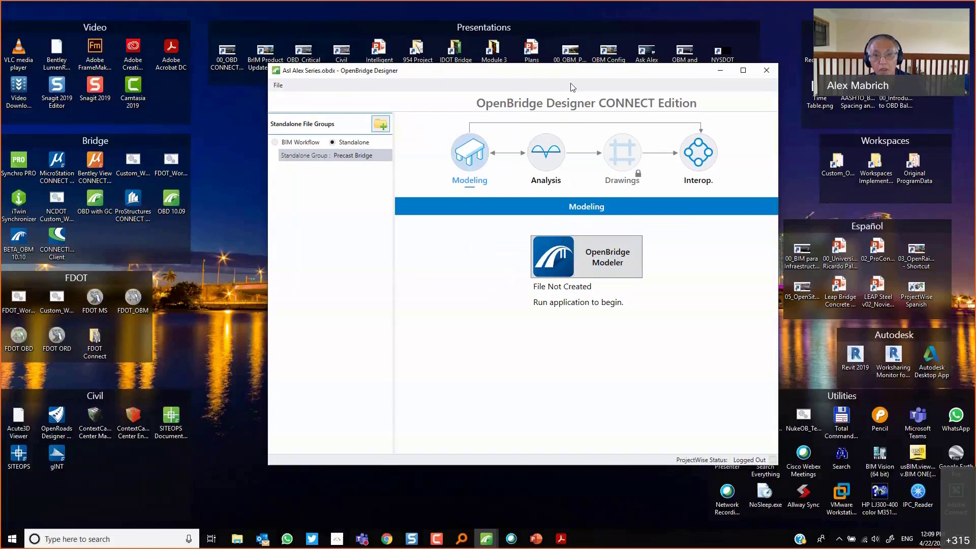
Compare the Modeling and Analysis stages of the Precast Bridge group and launch LEAP Bridge Concrete.
{"action": "left_click_drag", "start_coordinate": [571, 70], "coordinate": [487, 69]}
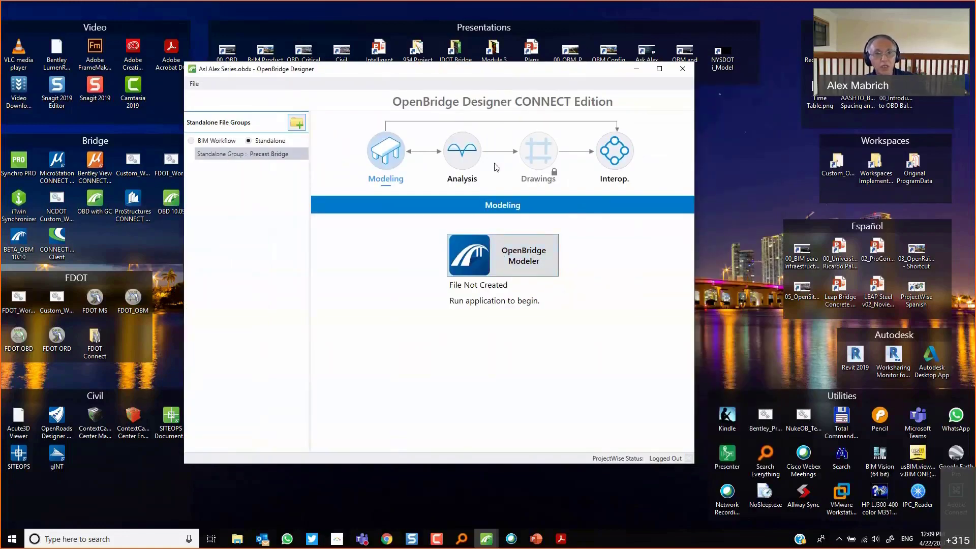
{"action": "left_click", "coordinate": [453, 158]}
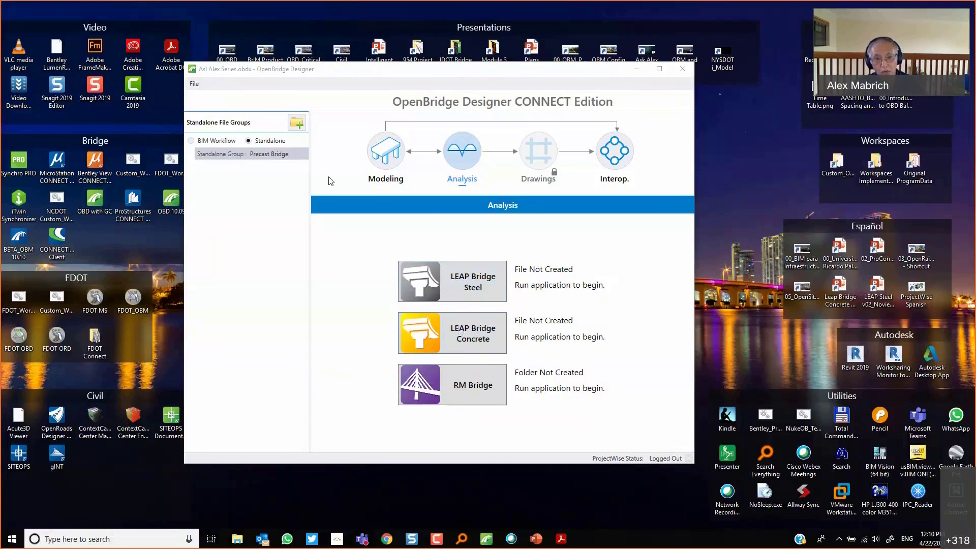
{"action": "left_click", "coordinate": [385, 153]}
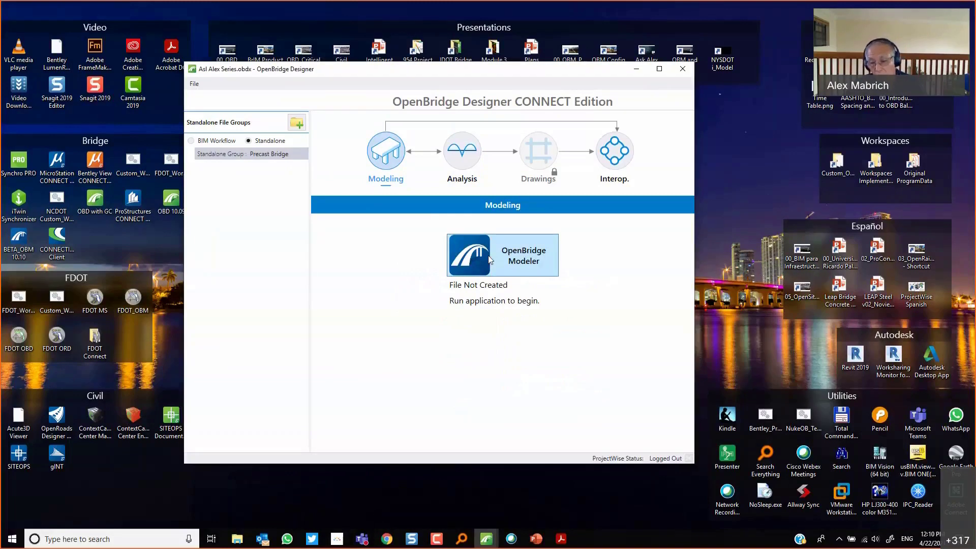
{"action": "left_click", "coordinate": [461, 155]}
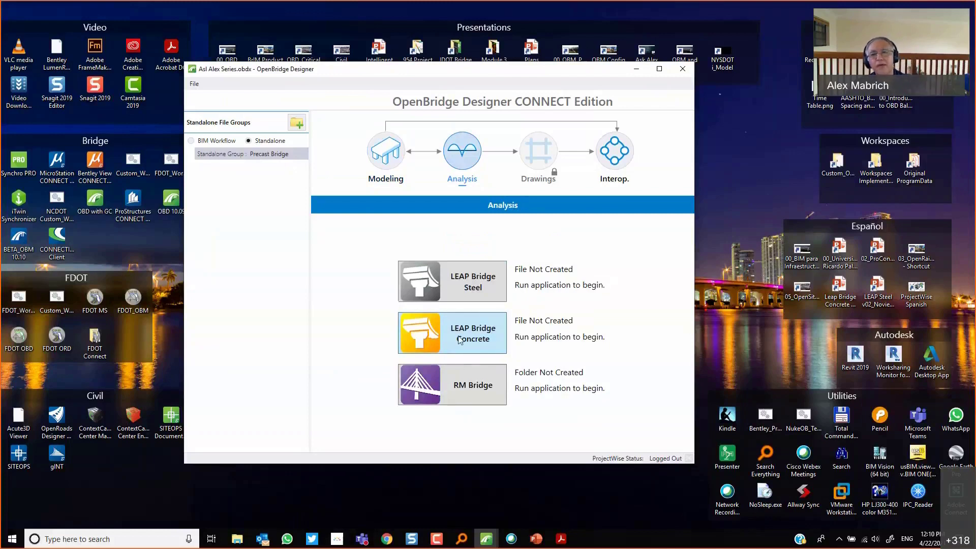
{"action": "left_click", "coordinate": [493, 339]}
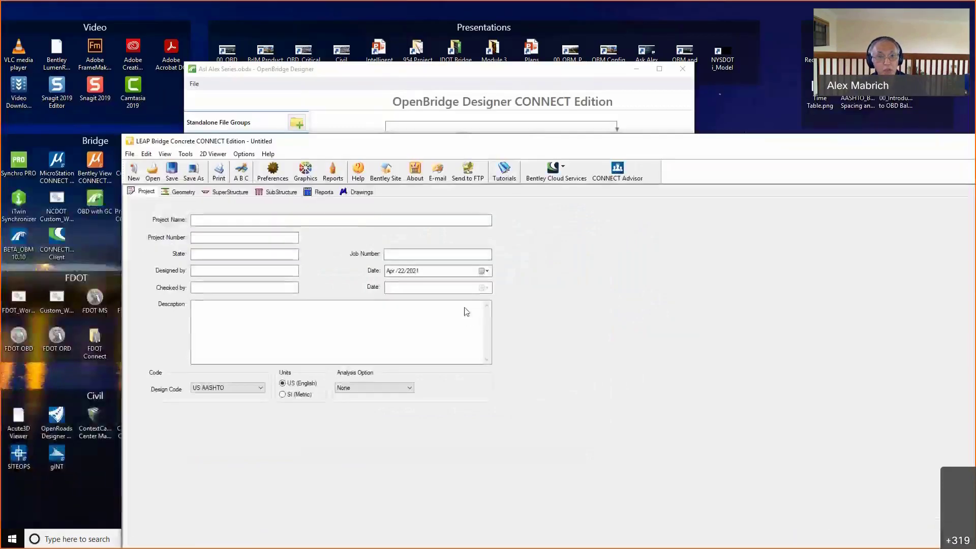
Check which file types LEAP Bridge Concrete can open, cancel without opening a file, and close the program.
{"action": "left_click_drag", "start_coordinate": [389, 137], "coordinate": [384, 110]}
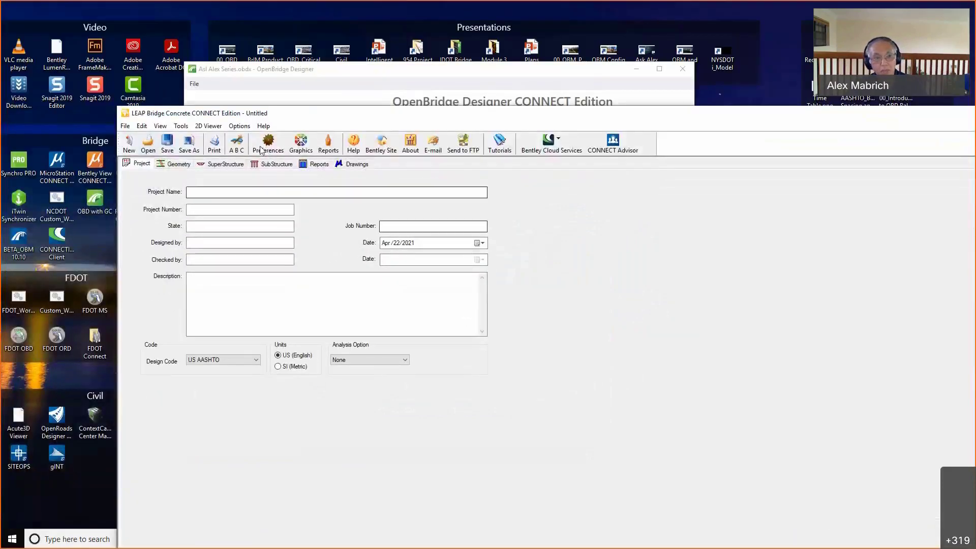
{"action": "left_click", "coordinate": [125, 126]}
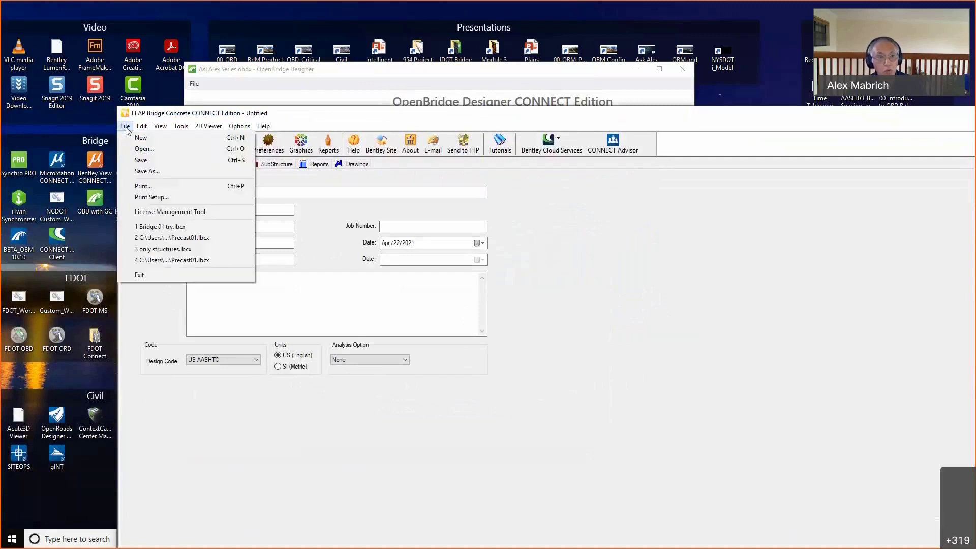
{"action": "left_click", "coordinate": [143, 149]}
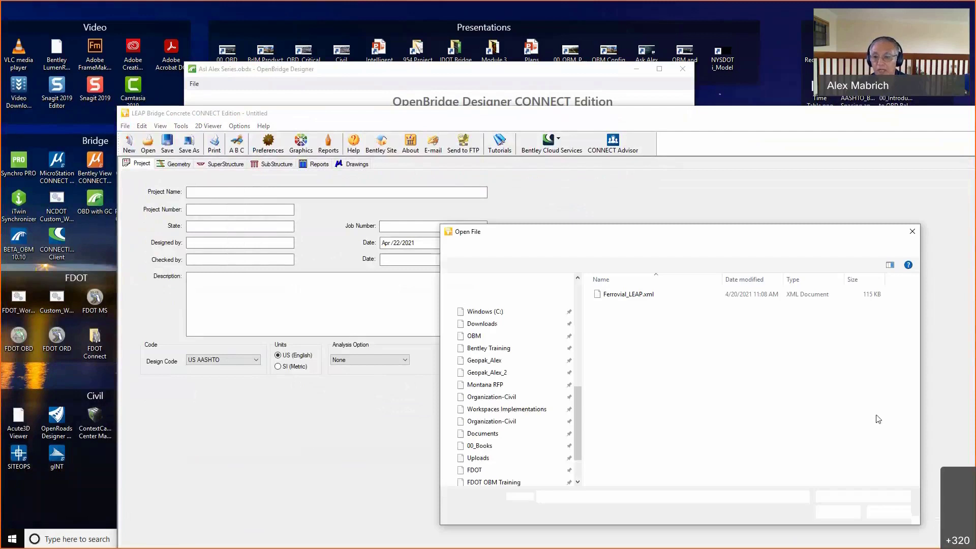
{"action": "left_click", "coordinate": [864, 499]}
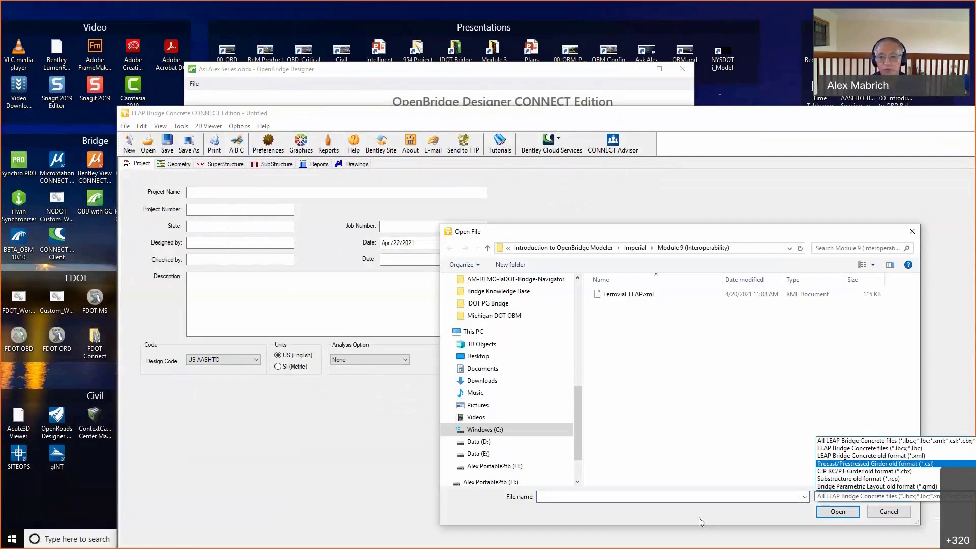
{"action": "left_click", "coordinate": [888, 513]}
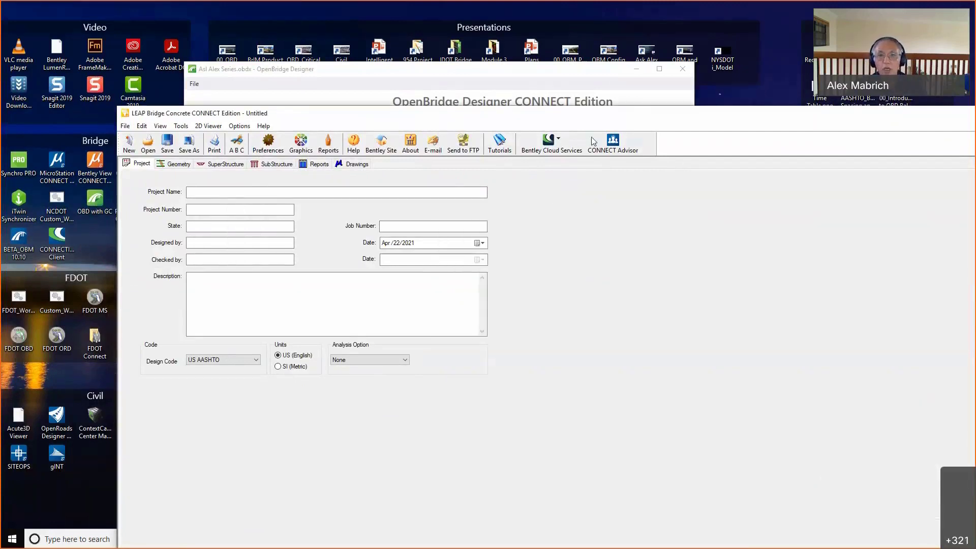
{"action": "double_click", "coordinate": [574, 113]}
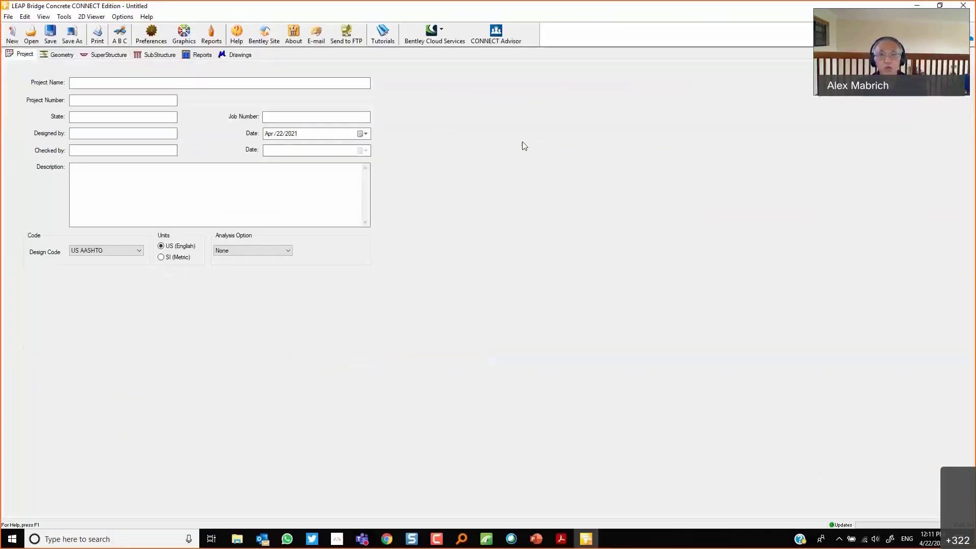
{"action": "left_click", "coordinate": [940, 6]}
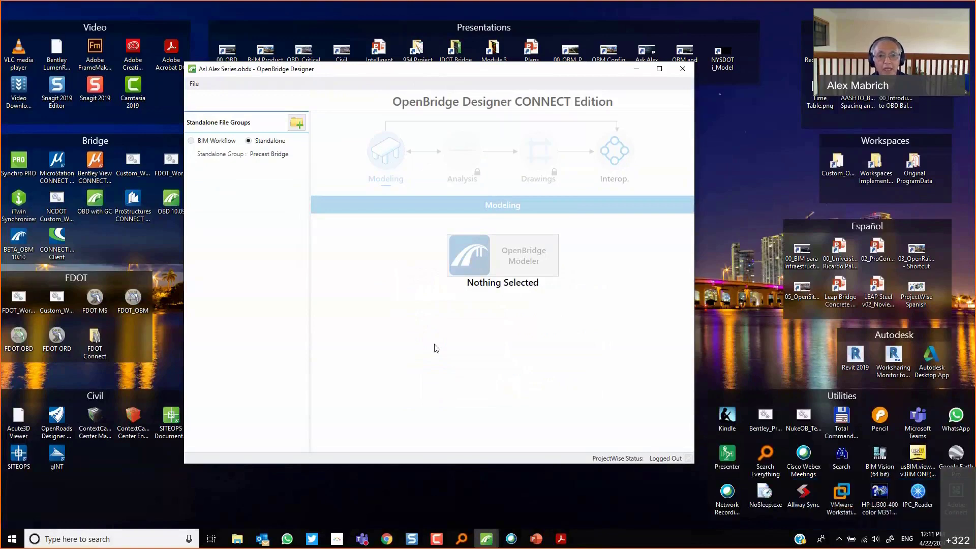
Select the Precast Bridge standalone group and review the applications offered for its Modeling and Analysis stages.
{"action": "left_click", "coordinate": [245, 153]}
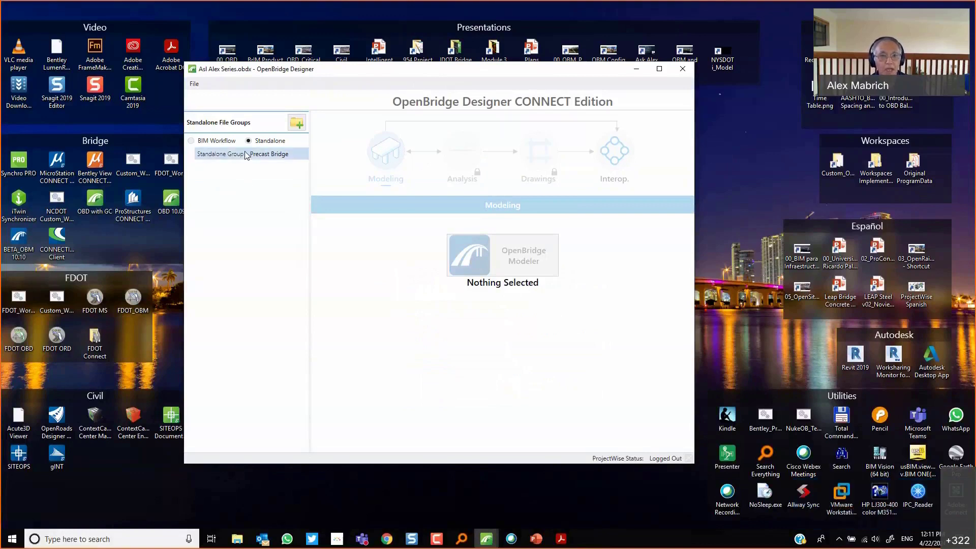
{"action": "left_click", "coordinate": [461, 150]}
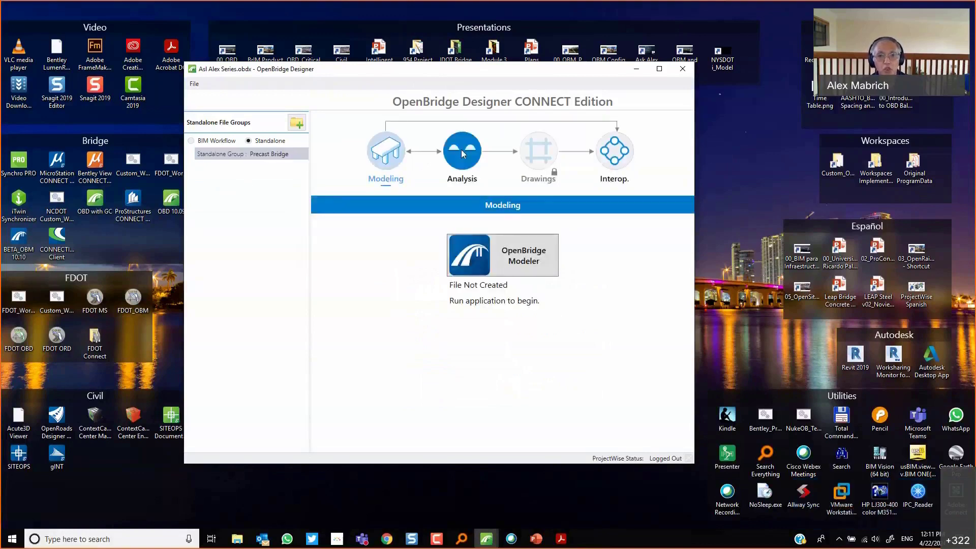
{"action": "left_click", "coordinate": [462, 150]}
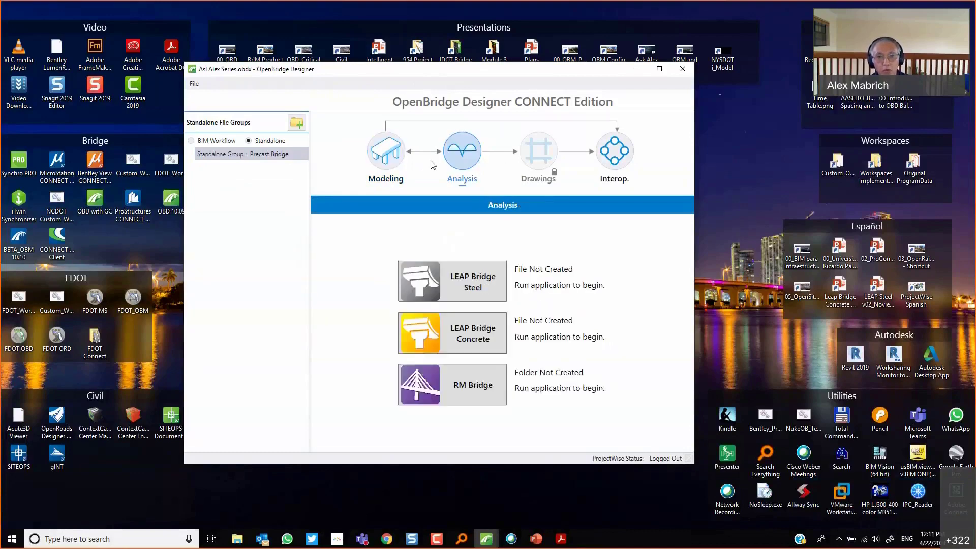
{"action": "left_click", "coordinate": [399, 161]}
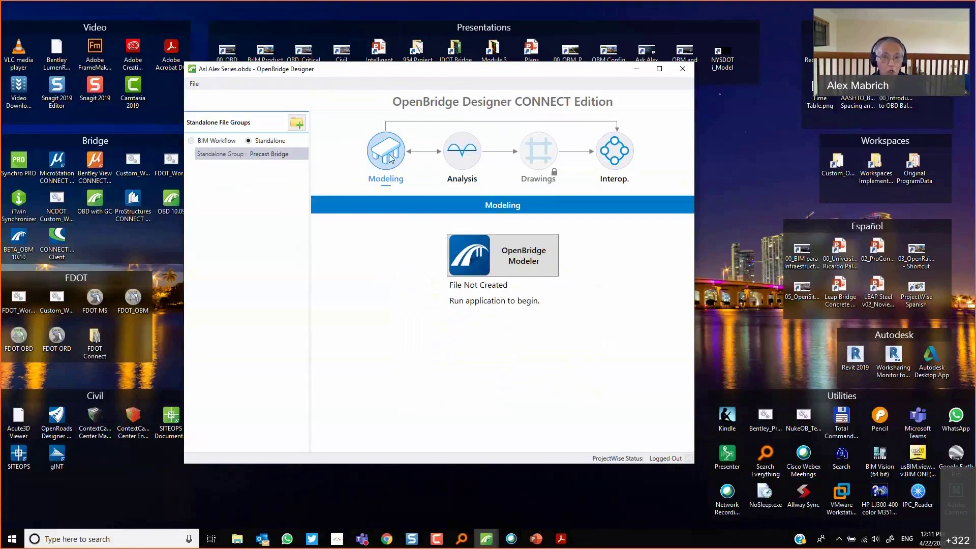
{"action": "left_click", "coordinate": [465, 151]}
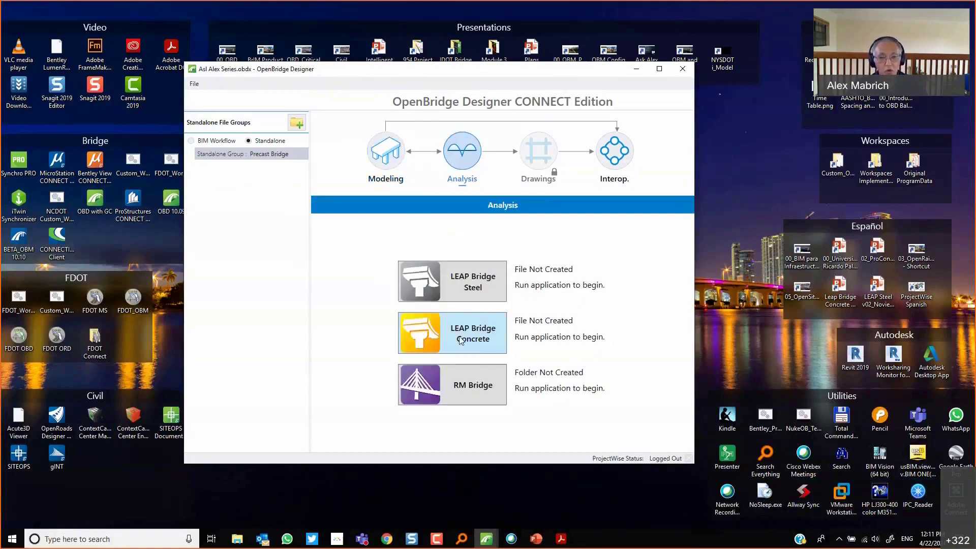
Switch to the BIM Workflow and start adding a new BIM project.
{"action": "left_click", "coordinate": [193, 142]}
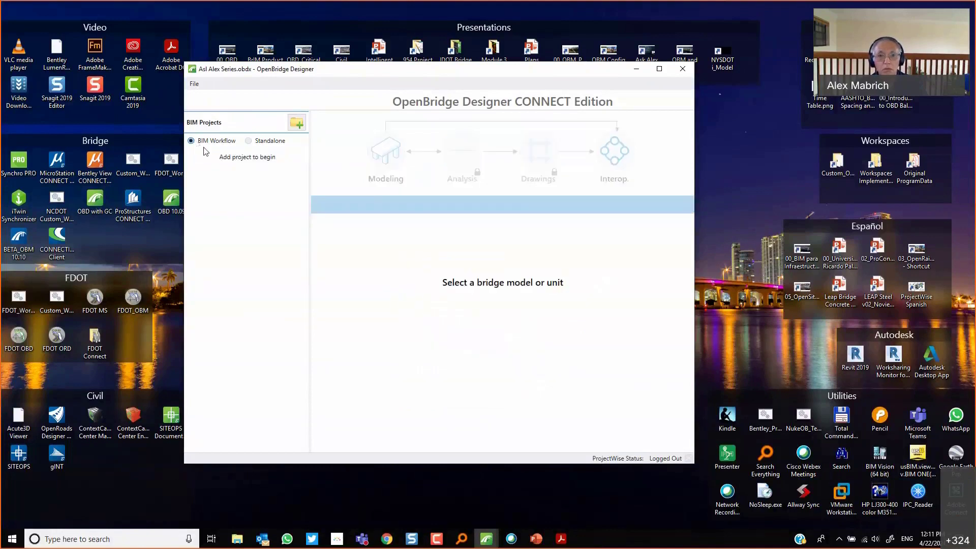
{"action": "left_click", "coordinate": [297, 123]}
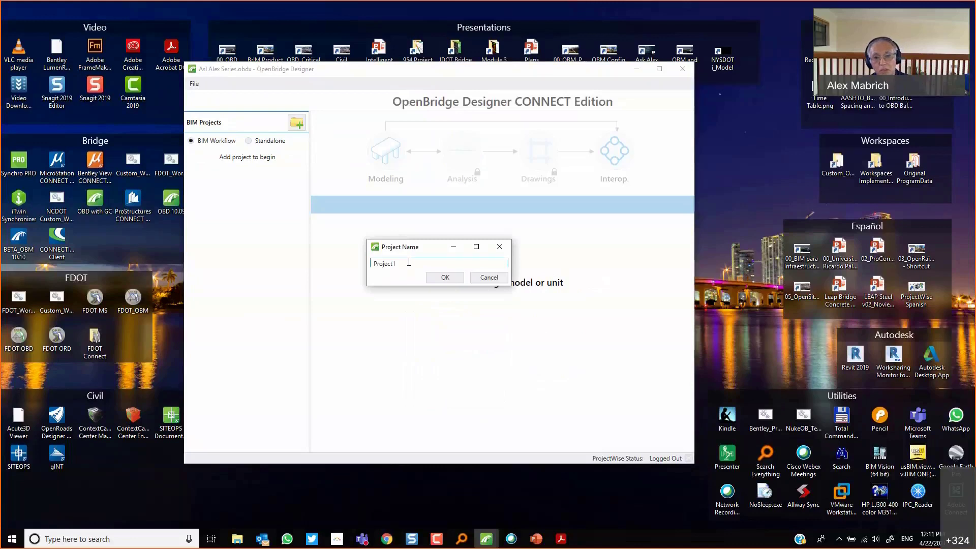
{"action": "type", "text": "Steel"}
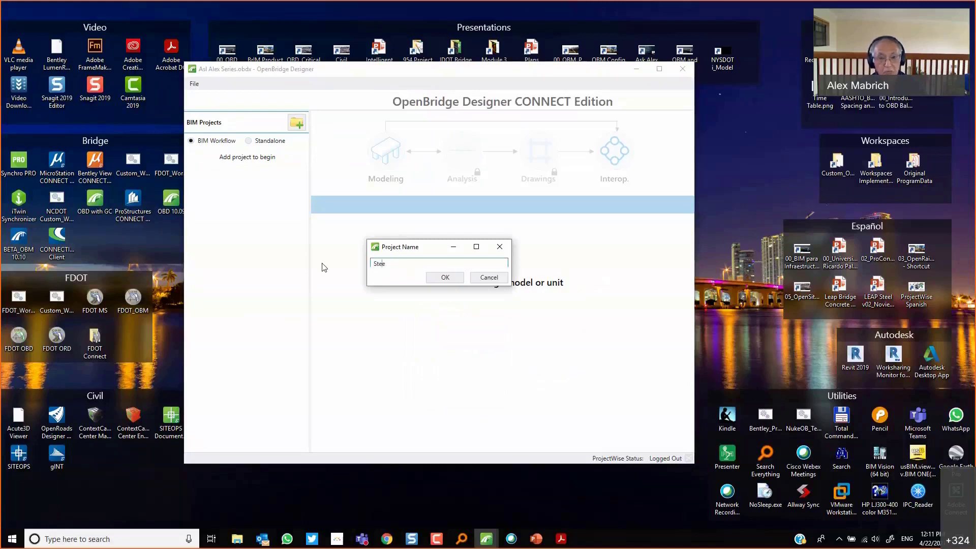
{"action": "key", "text": "BackSpace"}
{"action": "key", "text": "BackSpace"}
{"action": "key", "text": "BackSpace"}
{"action": "key", "text": "BackSpace"}
{"action": "key", "text": "BackSpace"}
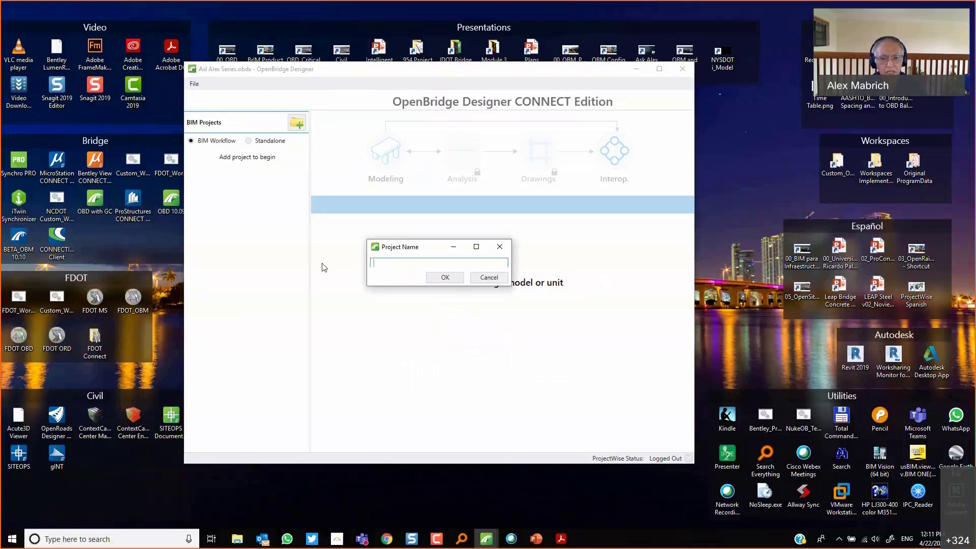
Name the new BIM project "Precast Bridge BIM" and create it.
{"action": "type", "text": "Prec"}
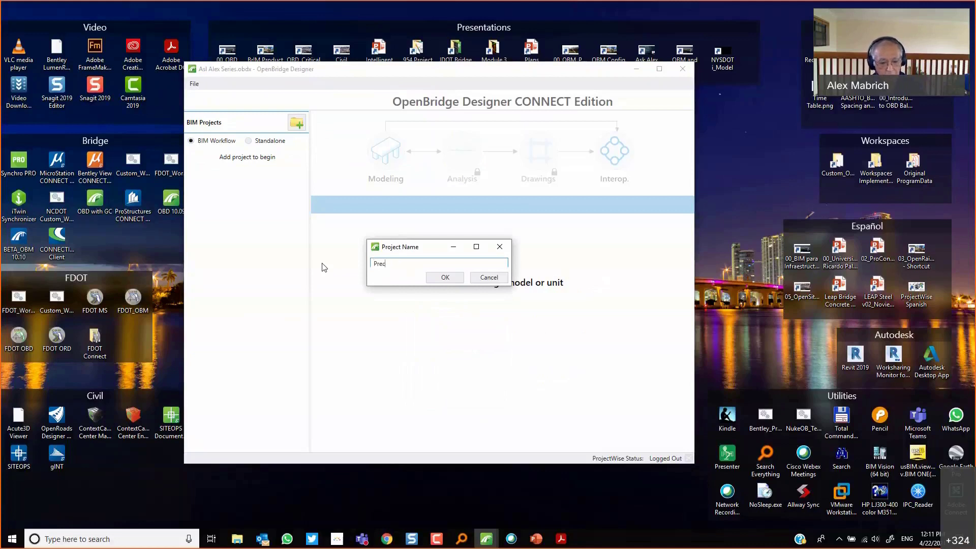
{"action": "type", "text": "ast Bri"}
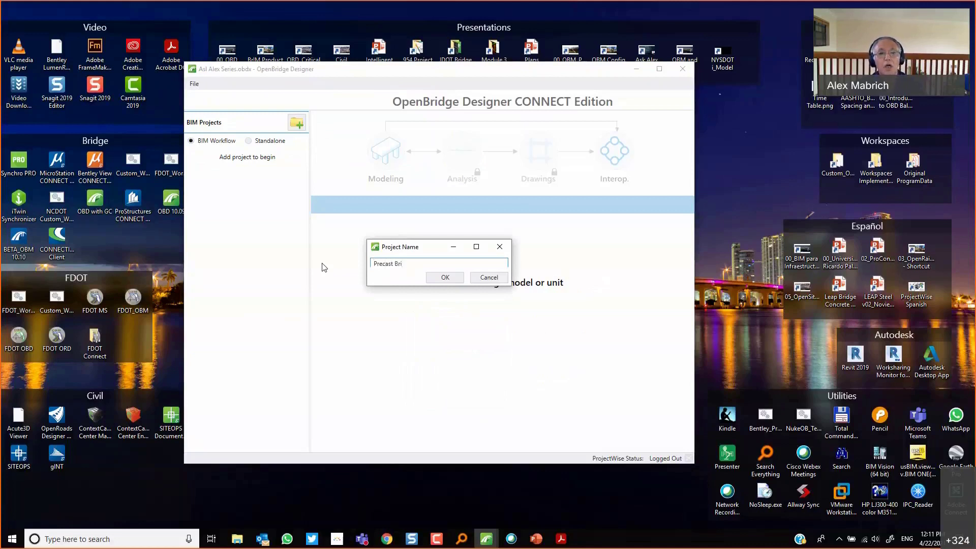
{"action": "type", "text": "dge 01"}
{"action": "key", "text": "BackSpace"}
{"action": "key", "text": "BackSpace"}
{"action": "type", "text": "B"}
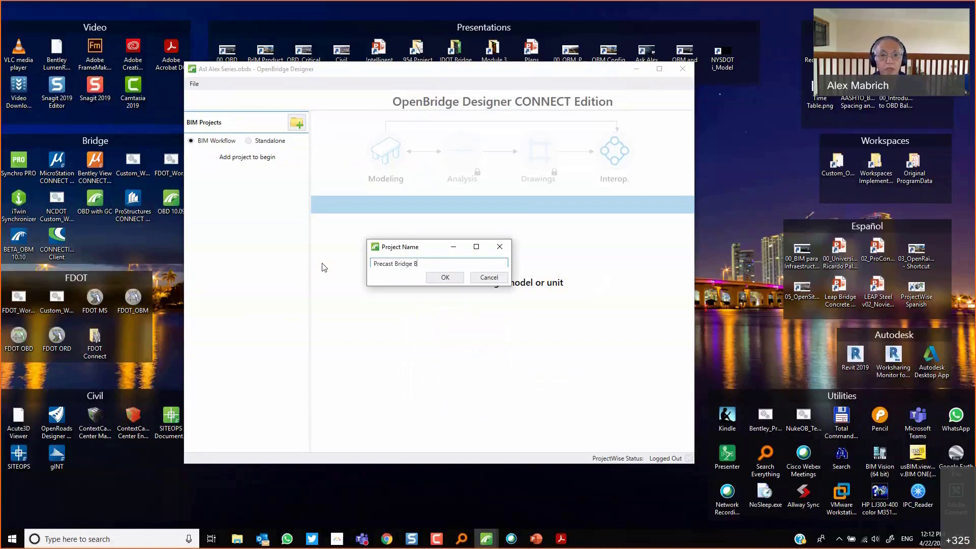
{"action": "type", "text": "IM"}
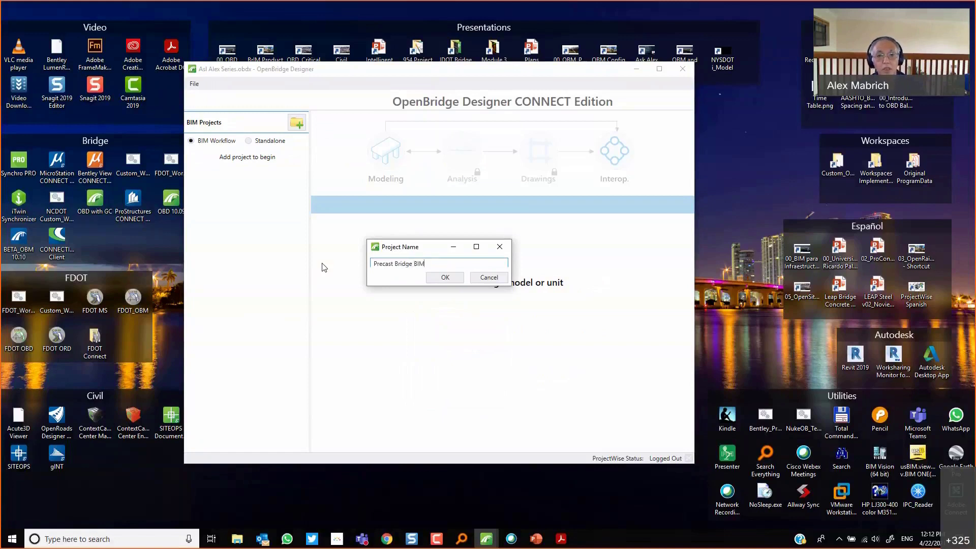
{"action": "left_click", "coordinate": [444, 278]}
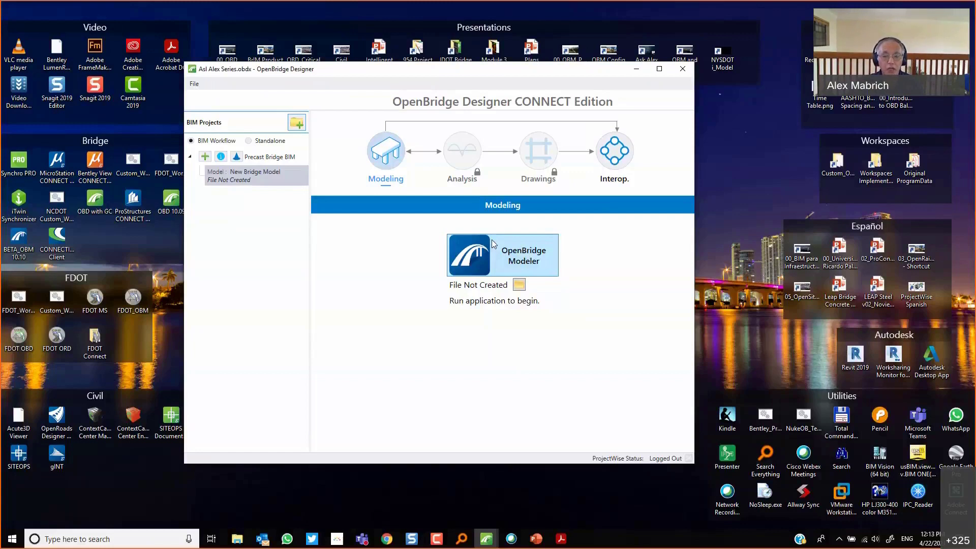
Compare the stages available in the standalone Precast Bridge group with those of the BIM Workflow project, ending on the standalone group.
{"action": "left_click", "coordinate": [269, 141]}
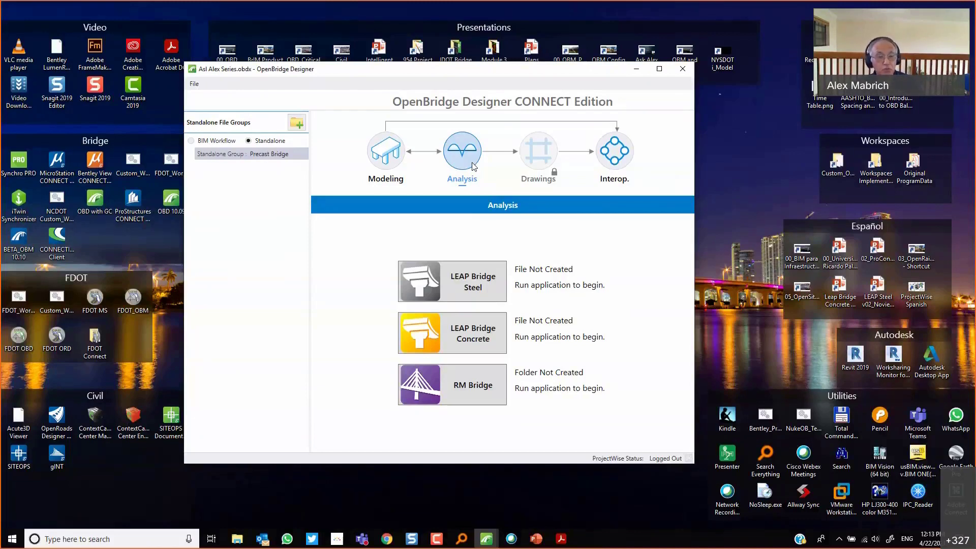
{"action": "left_click", "coordinate": [202, 139]}
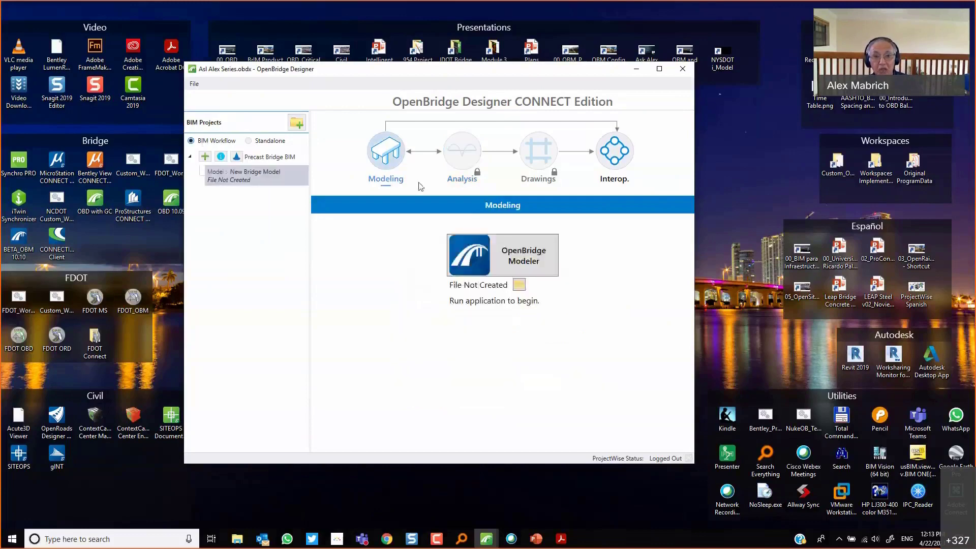
{"action": "left_click", "coordinate": [268, 141]}
Maximize the window and launch OpenBridge Modeler from the Modeling stage of the standalone Precast Bridge group.
{"action": "left_click", "coordinate": [388, 149]}
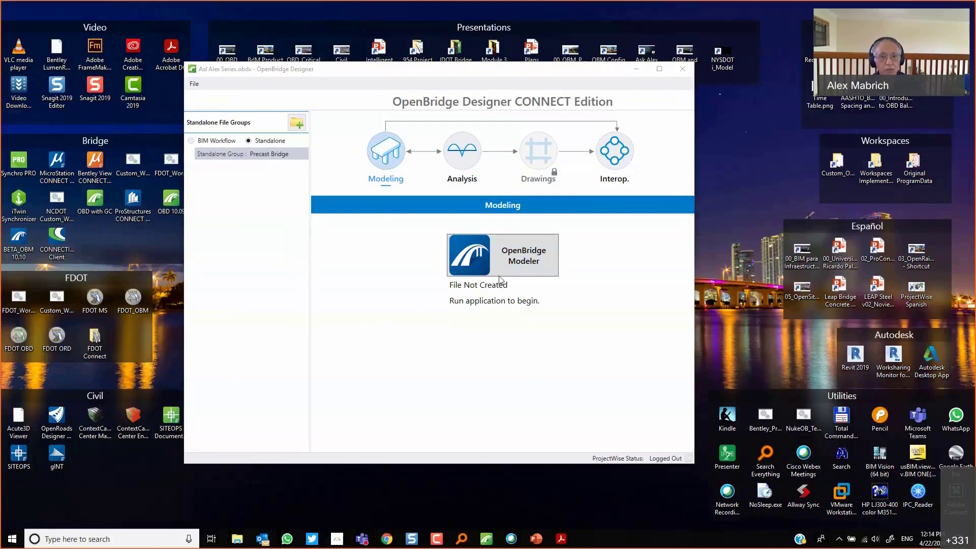
{"action": "double_click", "coordinate": [446, 78]}
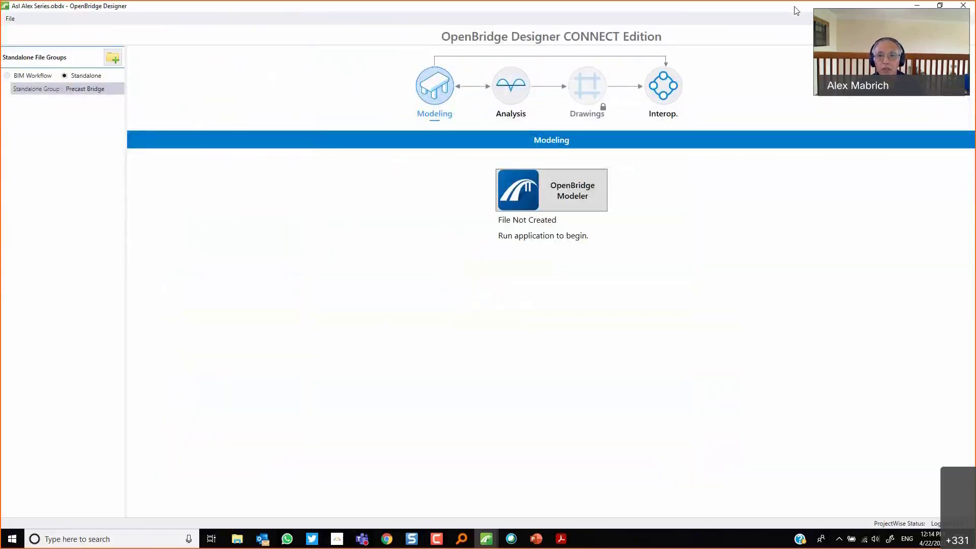
{"action": "left_click", "coordinate": [568, 192]}
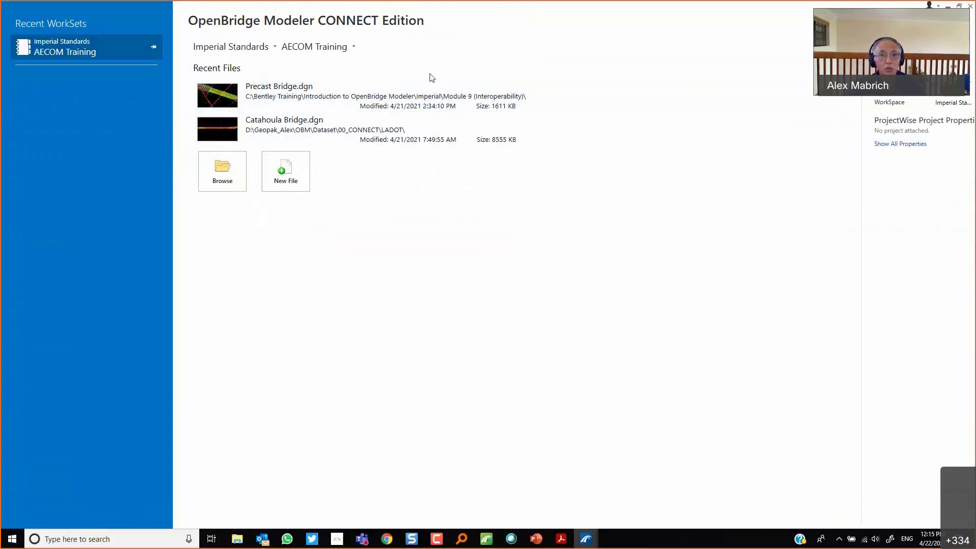
Review the custom and example WorkSpaces available in OpenBridge Modeler, keeping Imperial Standards as the current WorkSpace.
{"action": "left_click", "coordinate": [264, 49]}
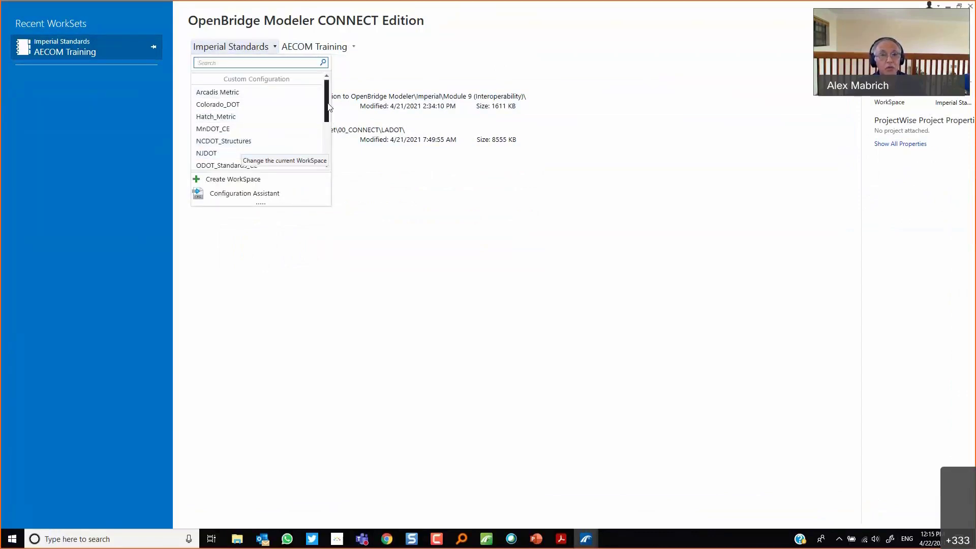
{"action": "left_click_drag", "start_coordinate": [328, 107], "coordinate": [328, 150]}
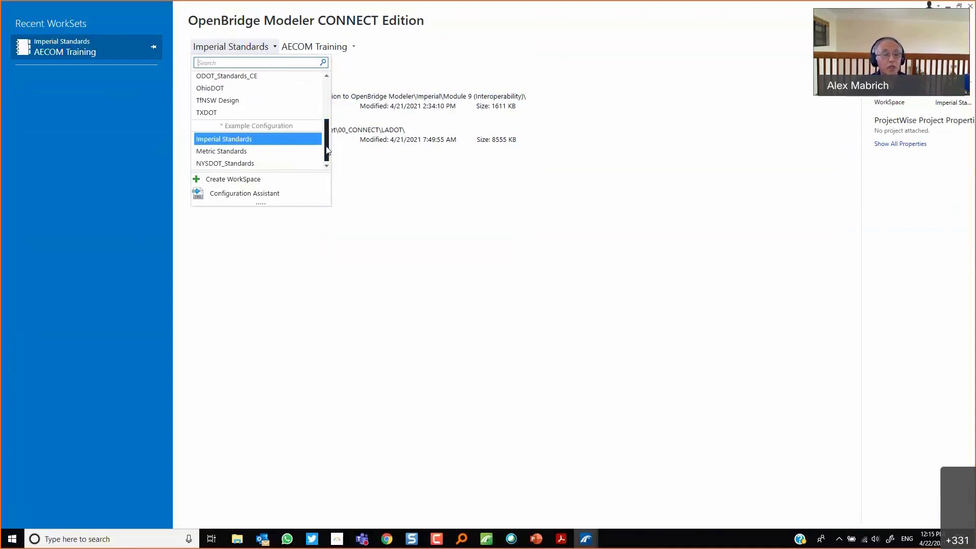
{"action": "left_click", "coordinate": [262, 142]}
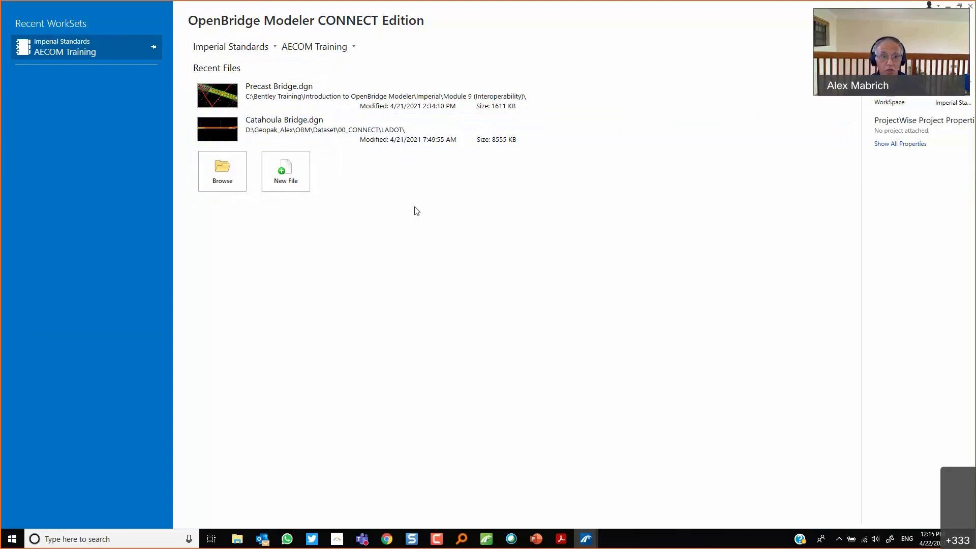
{"action": "left_click", "coordinate": [262, 49]}
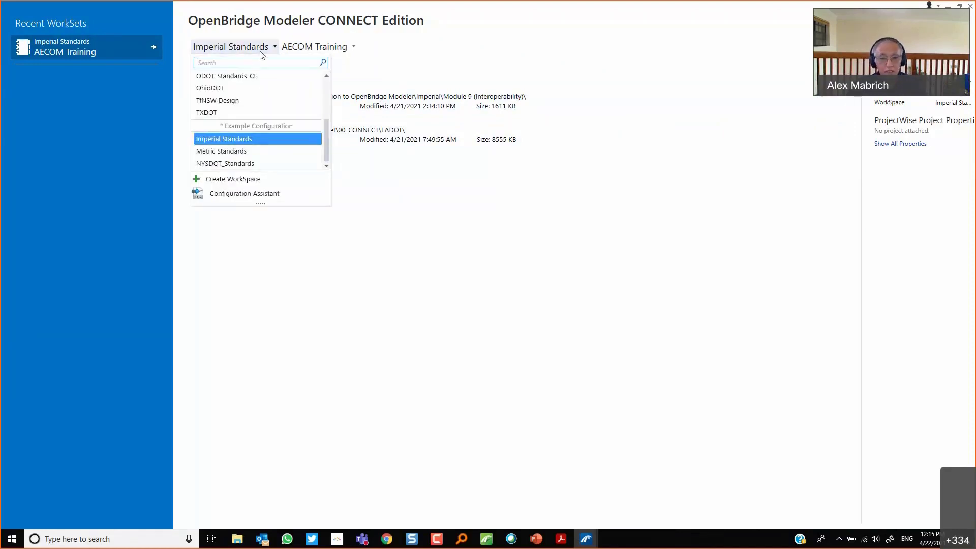
{"action": "left_click", "coordinate": [385, 238]}
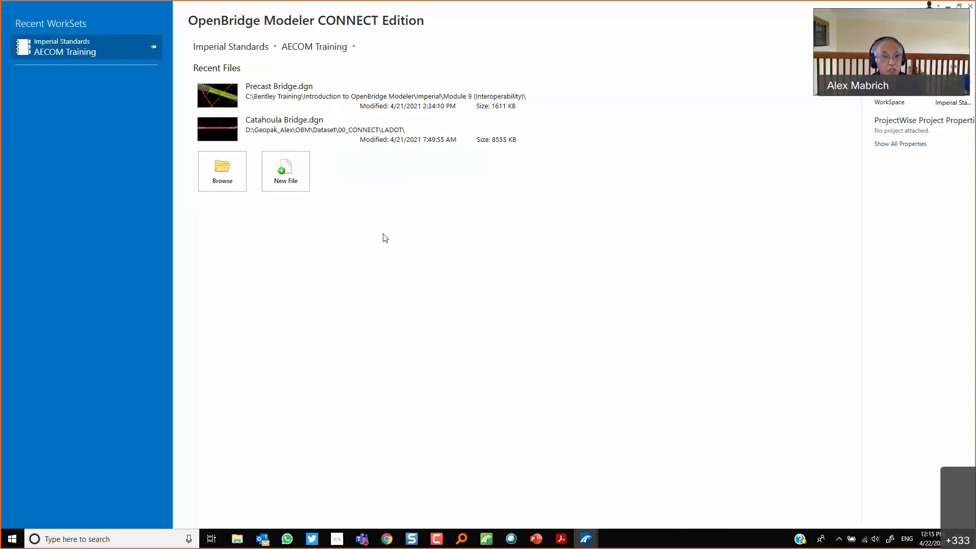
{"action": "left_click", "coordinate": [256, 50]}
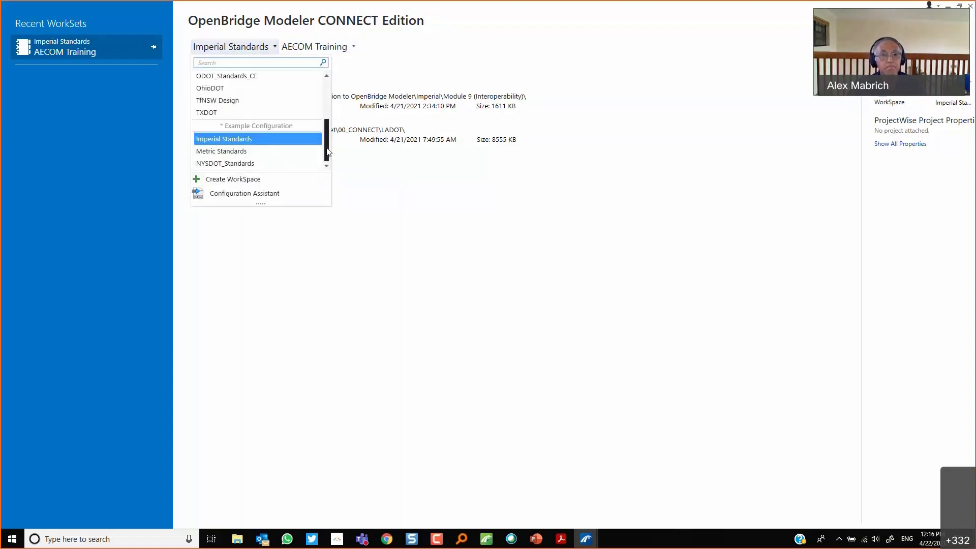
{"action": "mouse_move", "coordinate": [327, 151]}
{"action": "left_mouse_down"}
{"action": "mouse_move", "coordinate": [332, 108]}
{"action": "mouse_move", "coordinate": [330, 144]}
{"action": "left_mouse_up"}
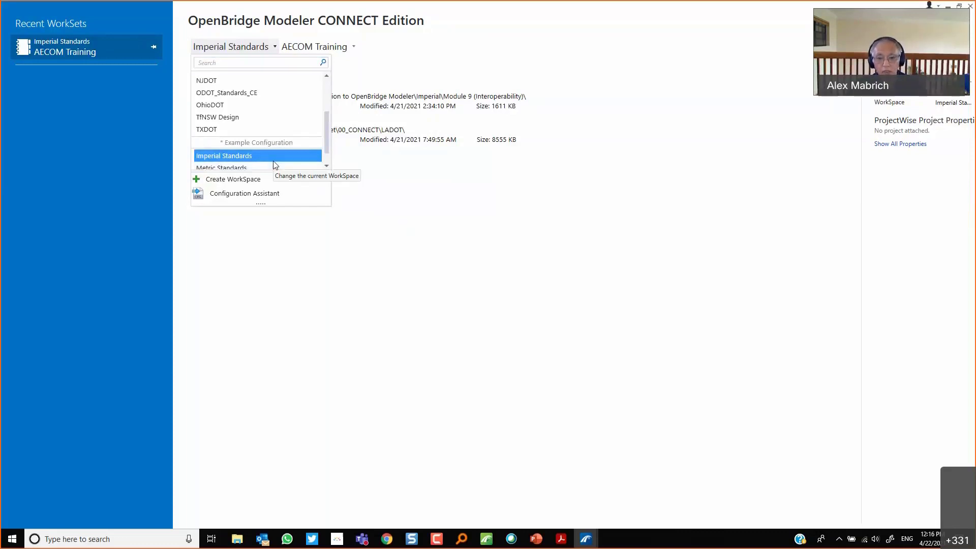
{"action": "left_click", "coordinate": [203, 410]}
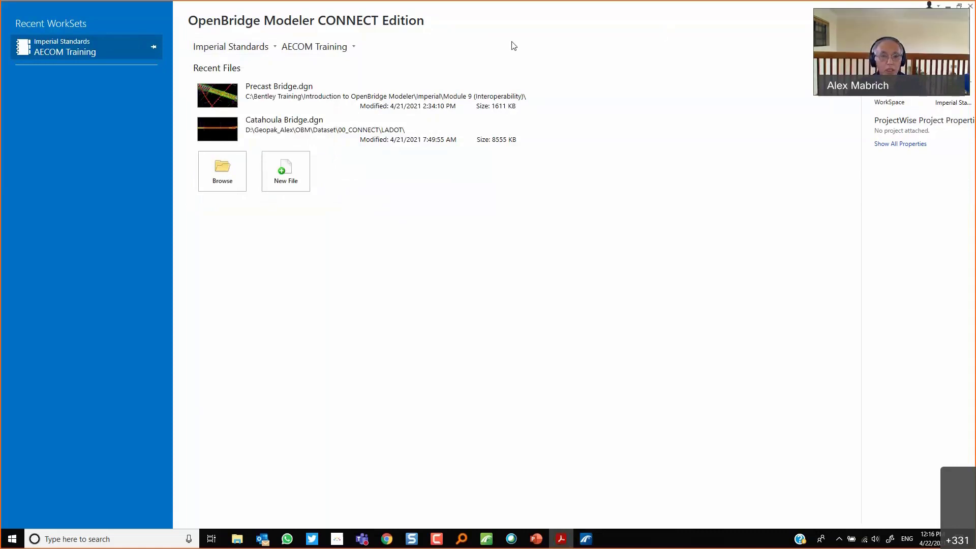
Switch to Adobe Acrobat, look through the first pages of the Introduction to OpenBridge Designer practice workbook, and close it.
{"action": "key", "text": "alt+Tab"}
{"action": "scroll", "coordinate": [567, 249], "scroll_direction": "down", "scroll_amount": 3}
{"action": "scroll", "coordinate": [567, 249], "scroll_direction": "down", "scroll_amount": 3}
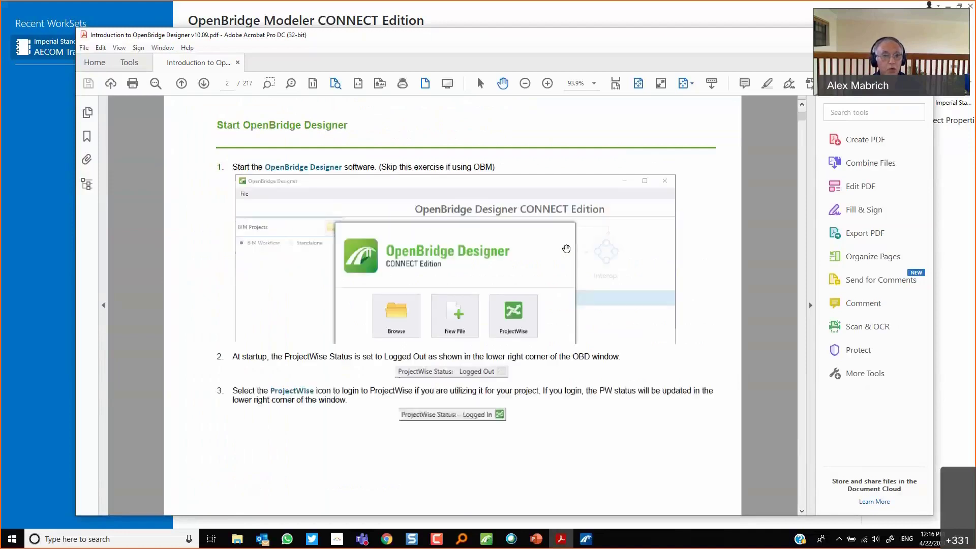
{"action": "scroll", "coordinate": [444, 237], "scroll_direction": "up", "scroll_amount": 5}
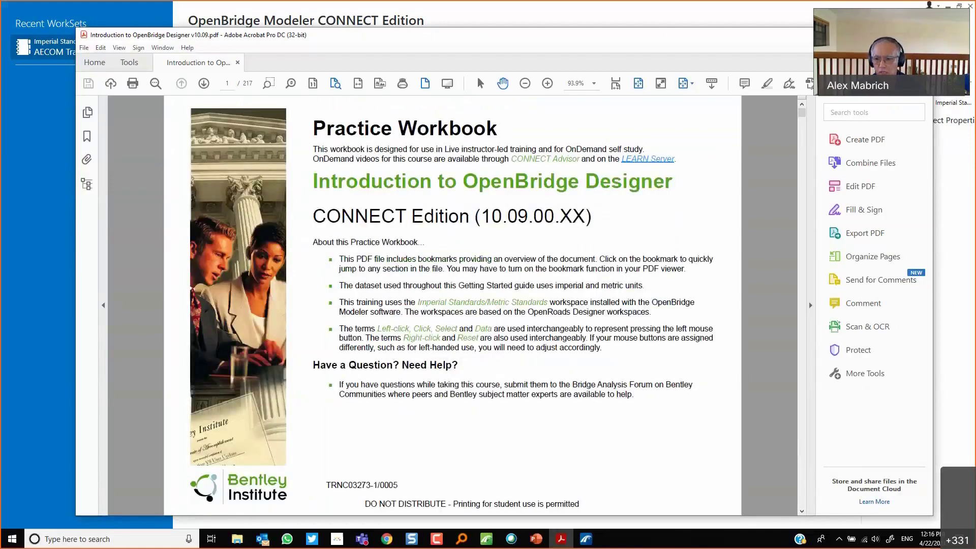
{"action": "key", "text": "alt+F4"}
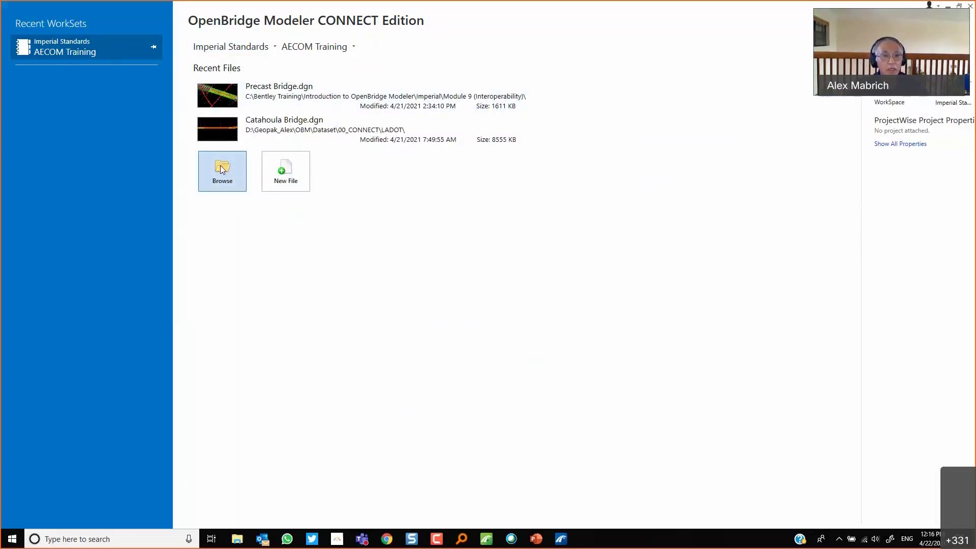
Start a new DGN file to inspect the seed file path supplied by the WorkSpace, and cancel without creating the file.
{"action": "left_click", "coordinate": [292, 166]}
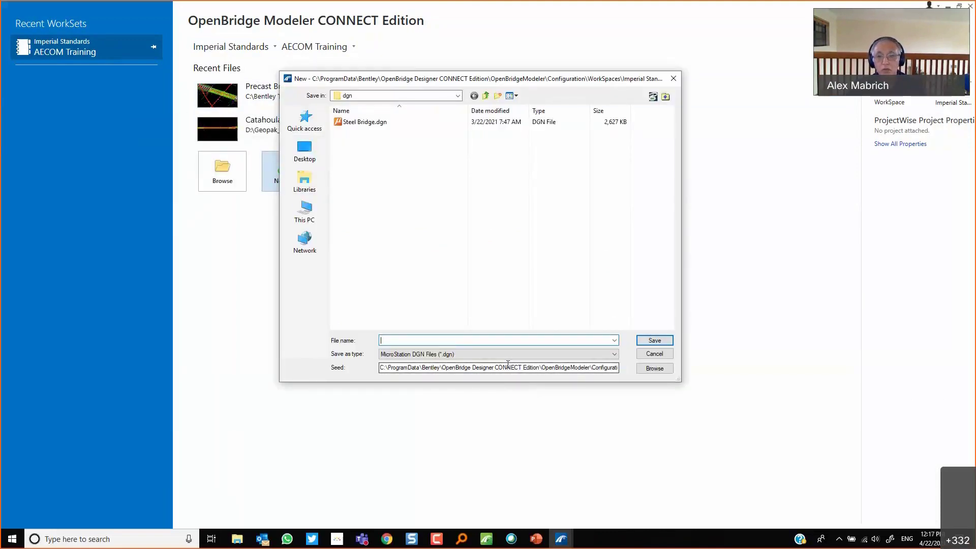
{"action": "left_click_drag", "start_coordinate": [508, 364], "coordinate": [580, 370]}
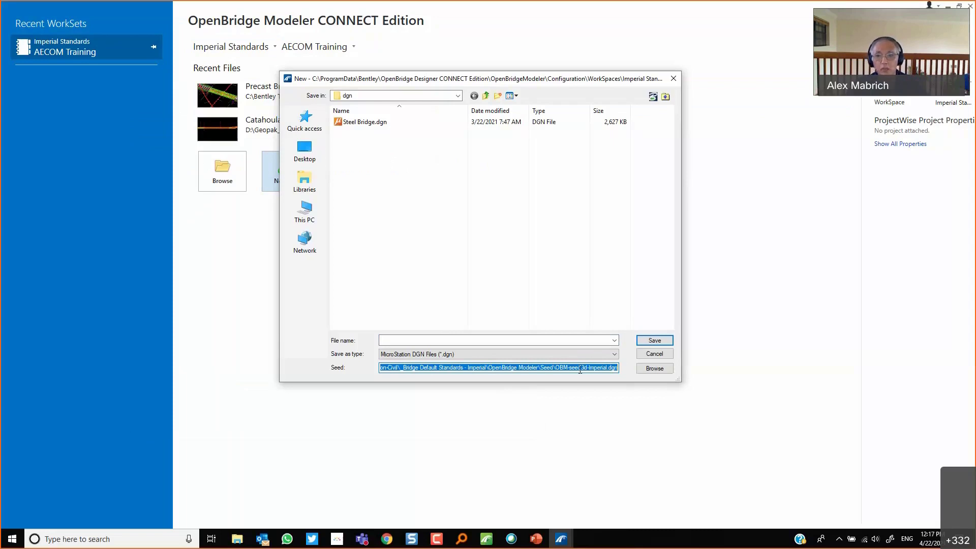
{"action": "left_click", "coordinate": [655, 354]}
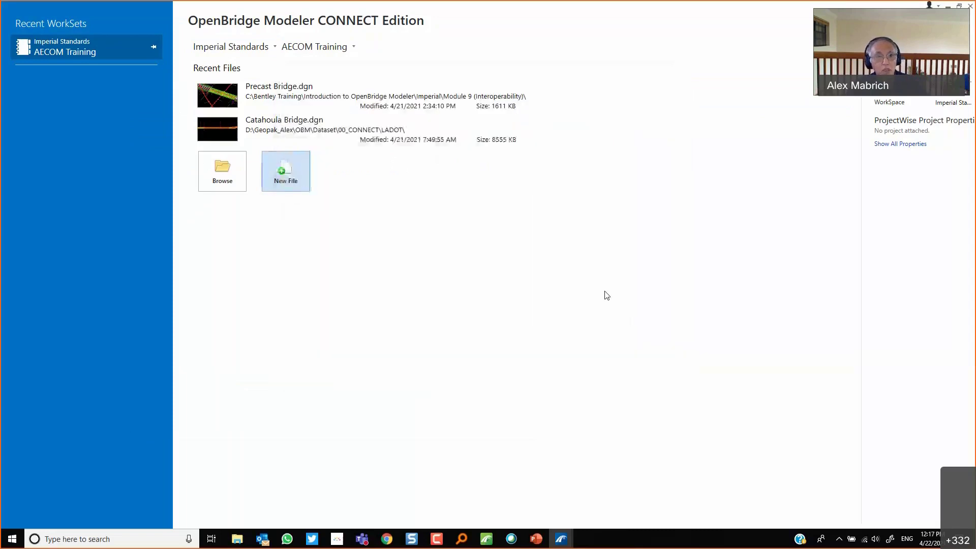
Recheck the WorkSpace list and examine the seed file name at the end of a new DGN file's seed path, cancelling the file creation.
{"action": "left_click", "coordinate": [230, 50]}
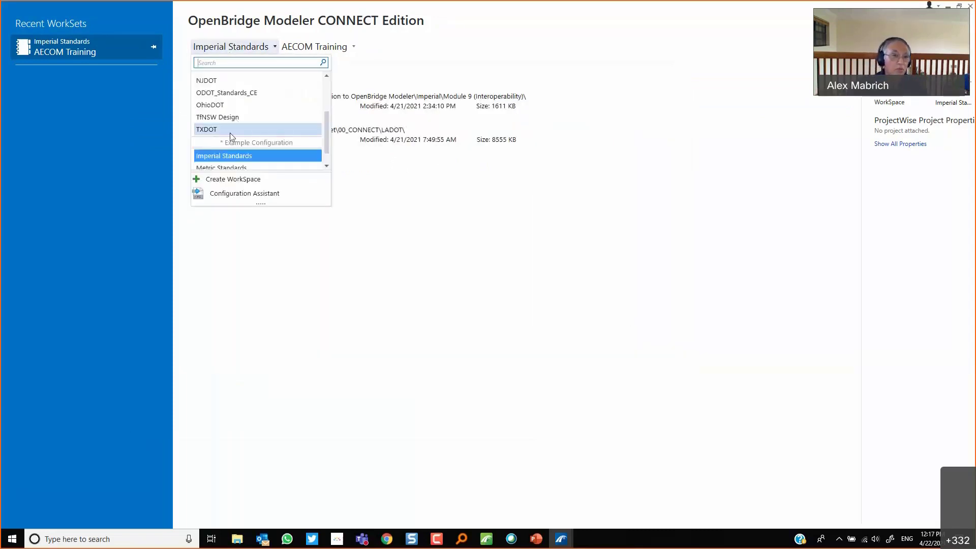
{"action": "left_click", "coordinate": [386, 253]}
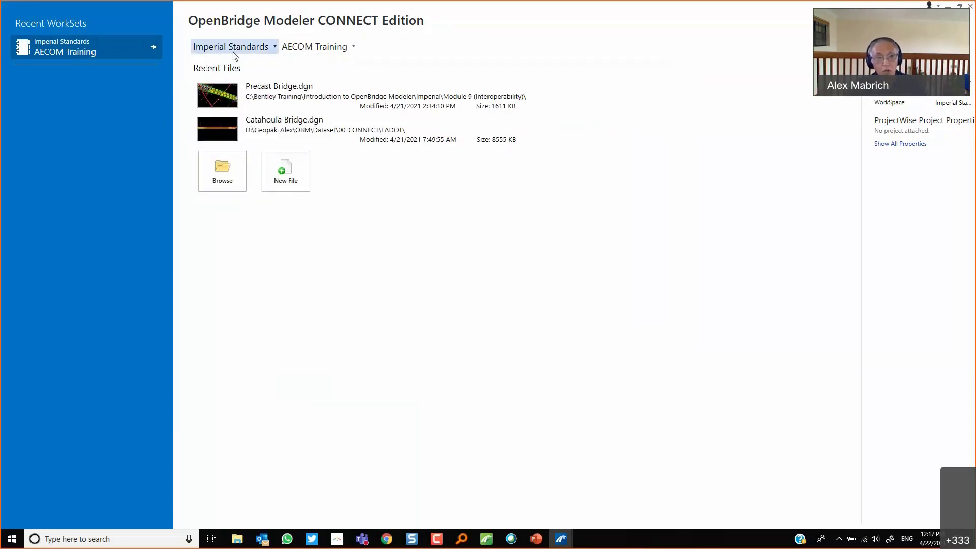
{"action": "left_click", "coordinate": [293, 169]}
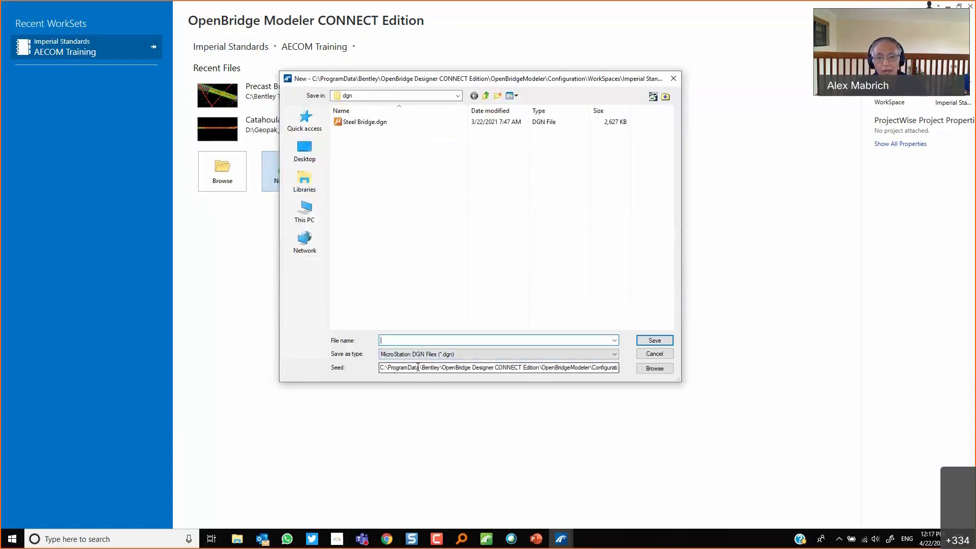
{"action": "left_click_drag", "start_coordinate": [551, 370], "coordinate": [640, 373]}
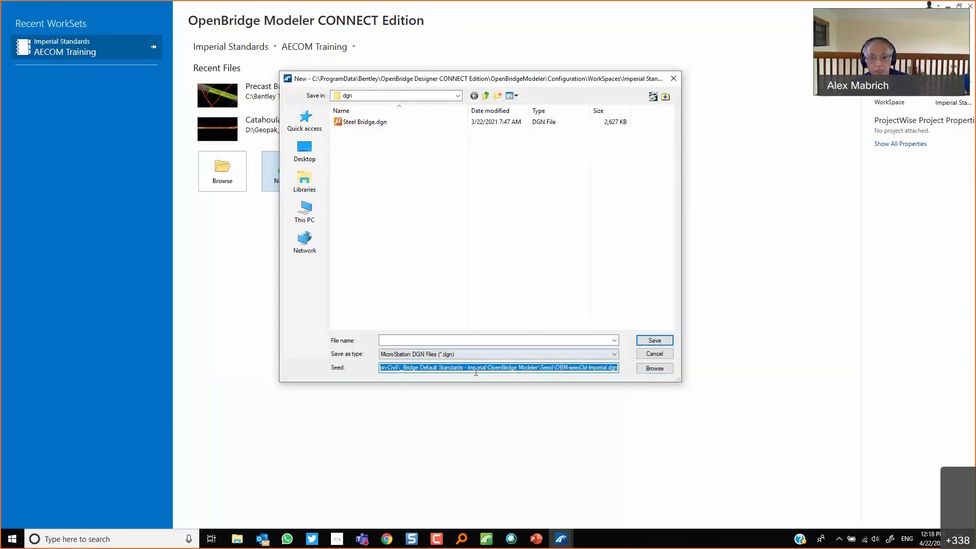
{"action": "left_click", "coordinate": [496, 366]}
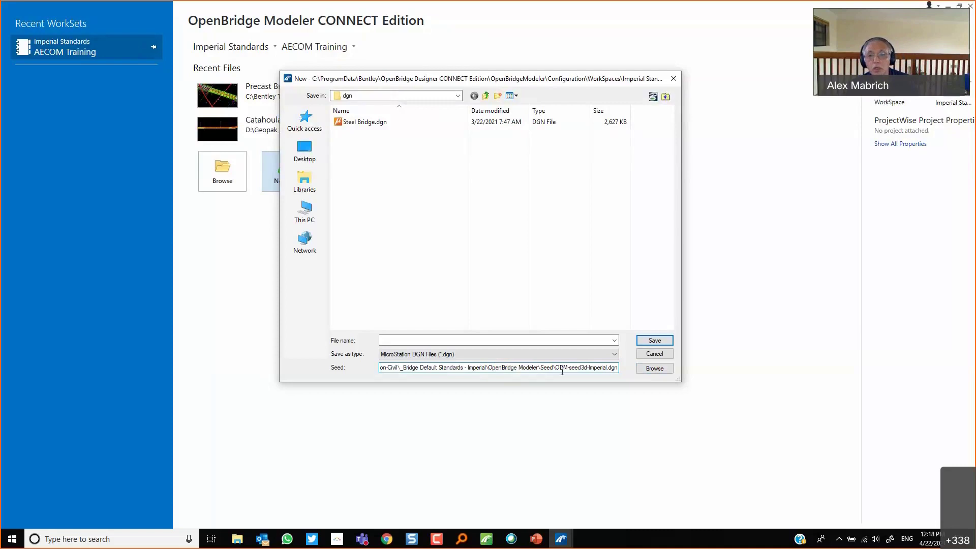
{"action": "left_click_drag", "start_coordinate": [562, 372], "coordinate": [618, 369]}
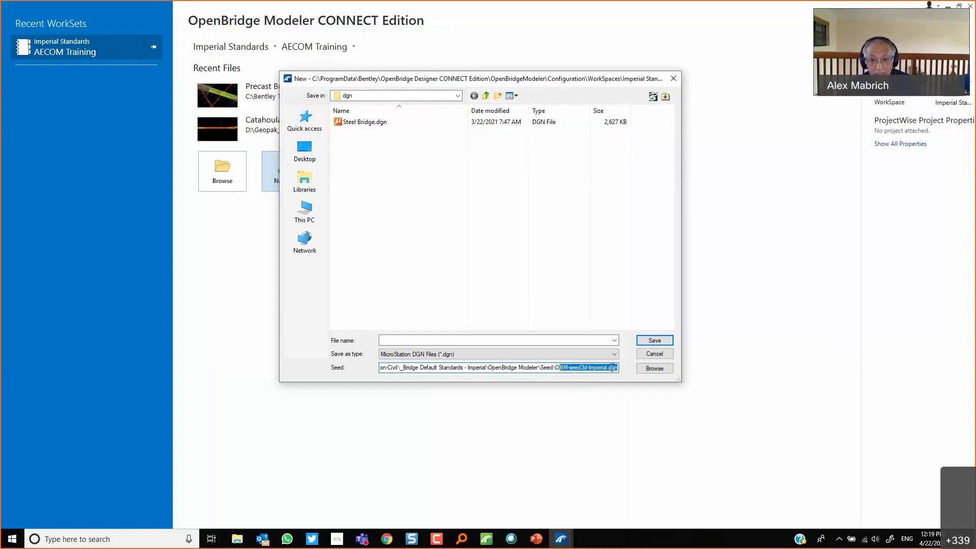
{"action": "left_click", "coordinate": [646, 357]}
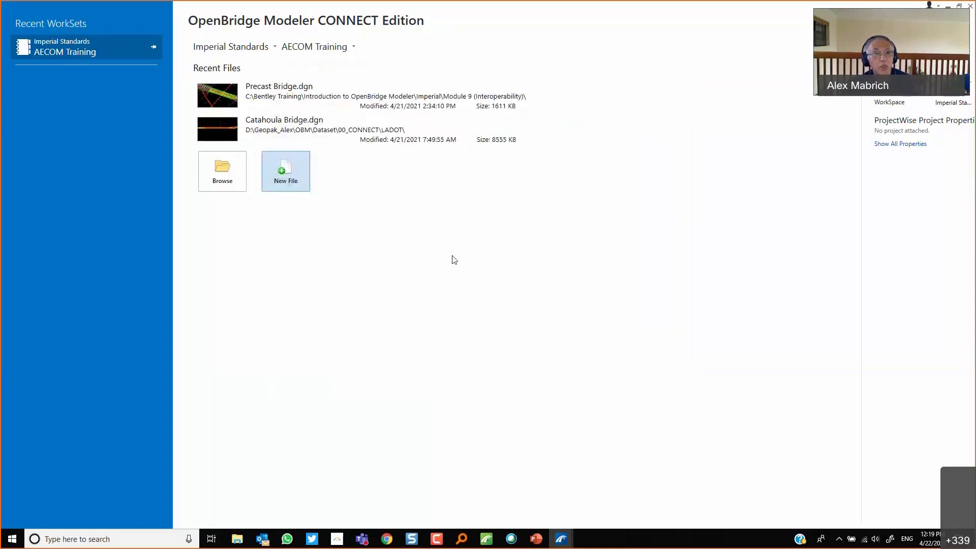
Glance over the WorkSpace list once more without changing it, and close OpenBridge Modeler to return to OpenBridge Designer.
{"action": "left_click", "coordinate": [223, 52]}
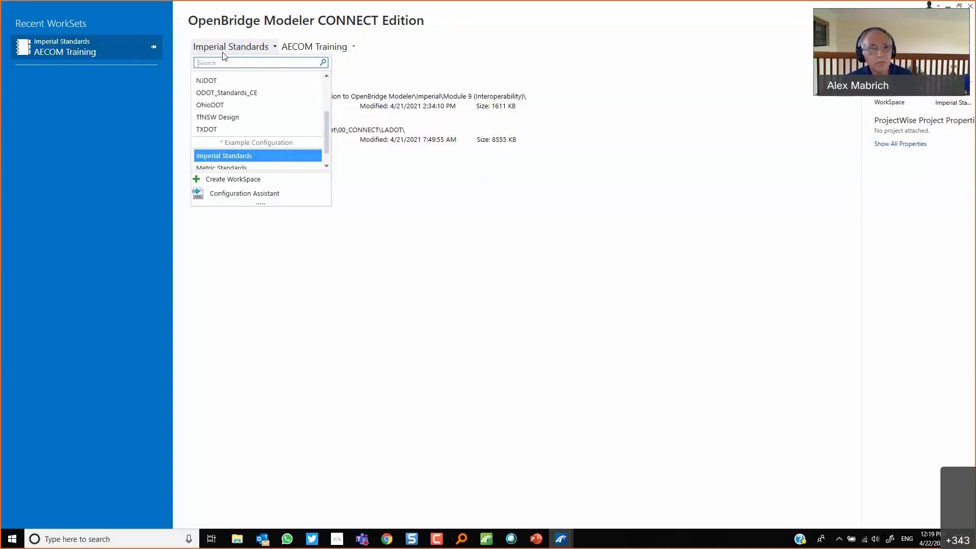
{"action": "left_click", "coordinate": [394, 230]}
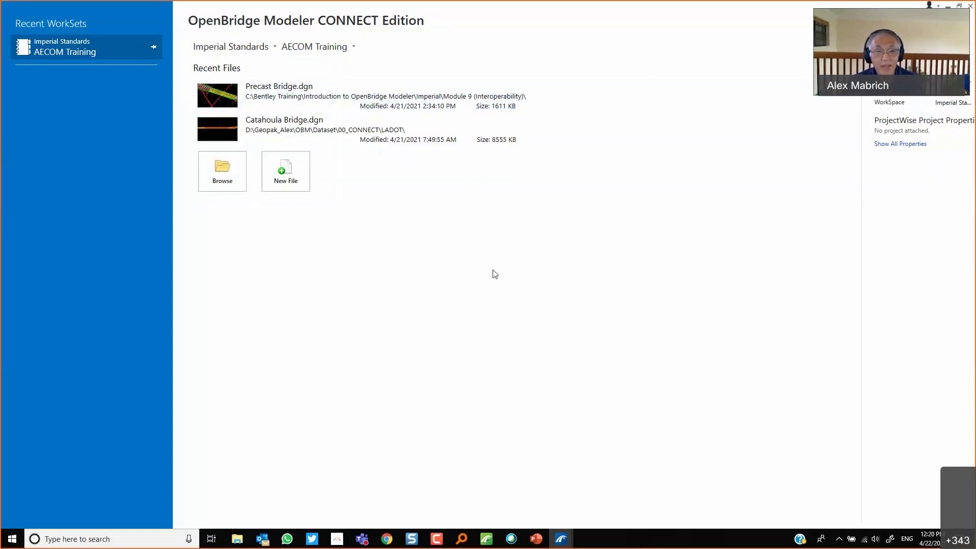
{"action": "left_click", "coordinate": [970, 6]}
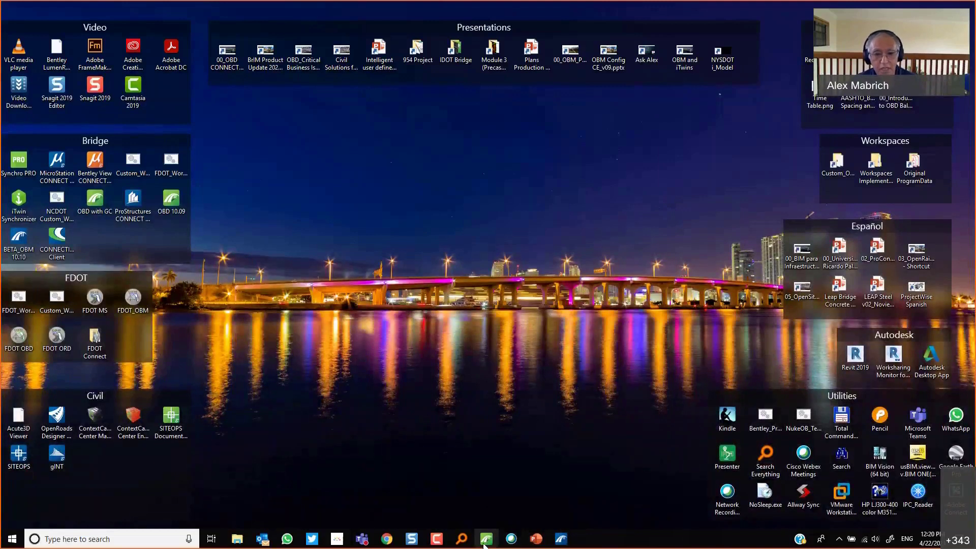
{"action": "mouse_move", "coordinate": [486, 539]}
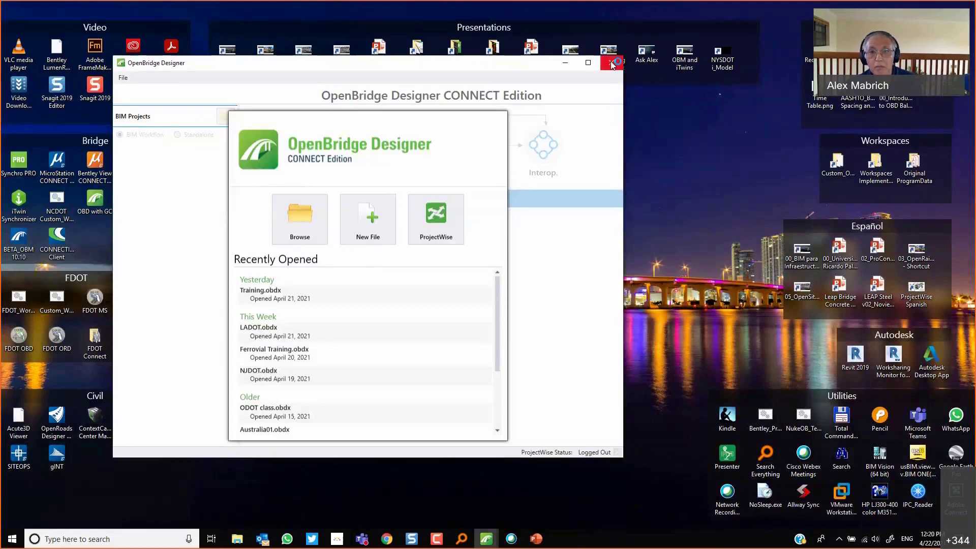
Bring the open OpenBridge Designer project window to the front and restore it to an enlarged floating window.
{"action": "left_click", "coordinate": [486, 539]}
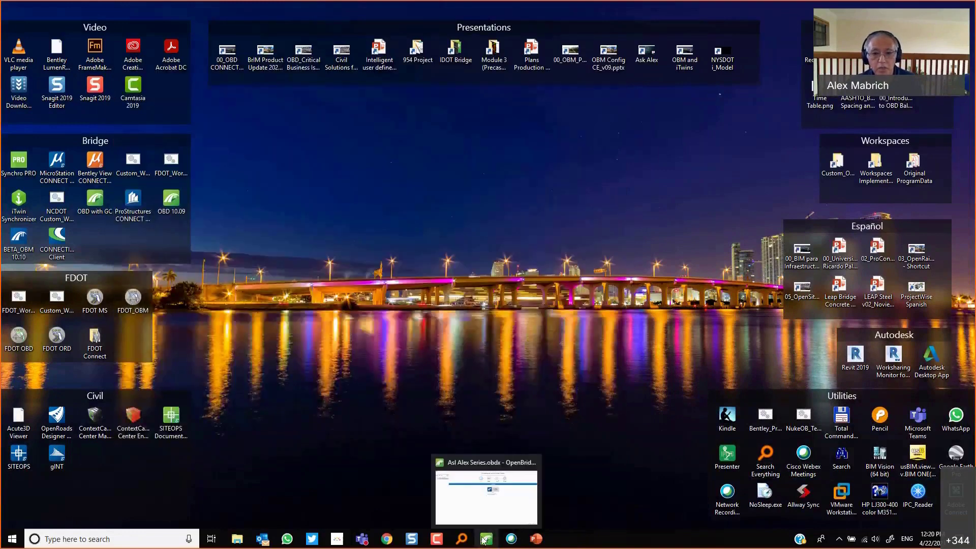
{"action": "left_click", "coordinate": [473, 523]}
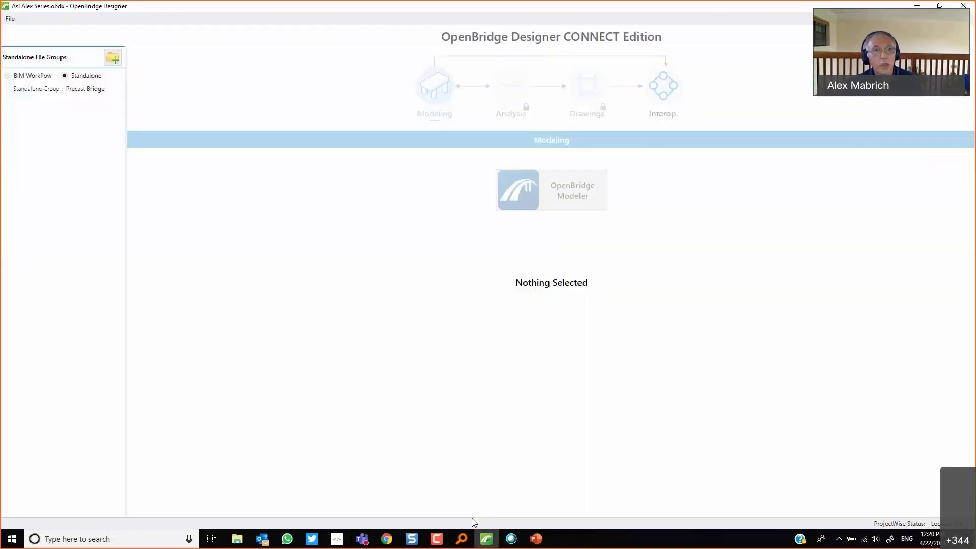
{"action": "double_click", "coordinate": [304, 10]}
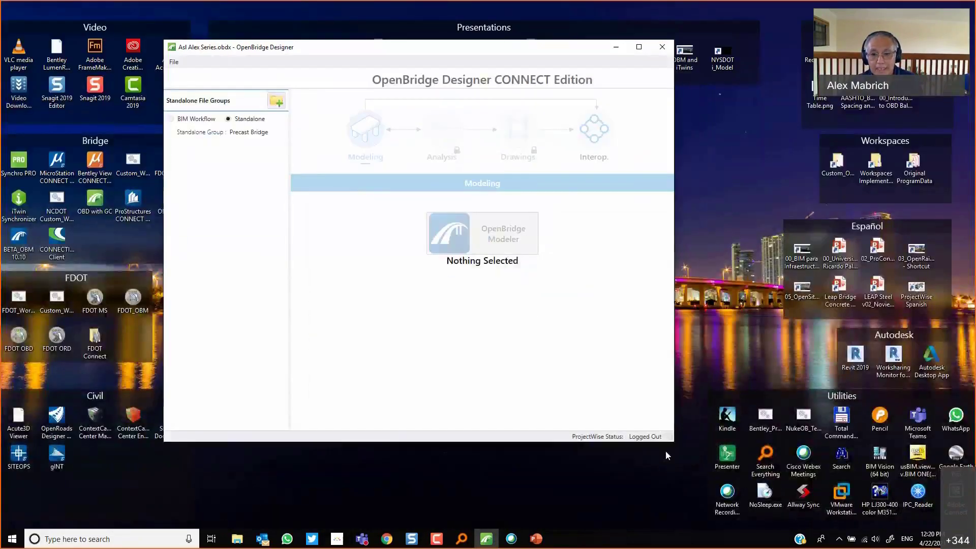
{"action": "left_click_drag", "start_coordinate": [673, 442], "coordinate": [768, 500]}
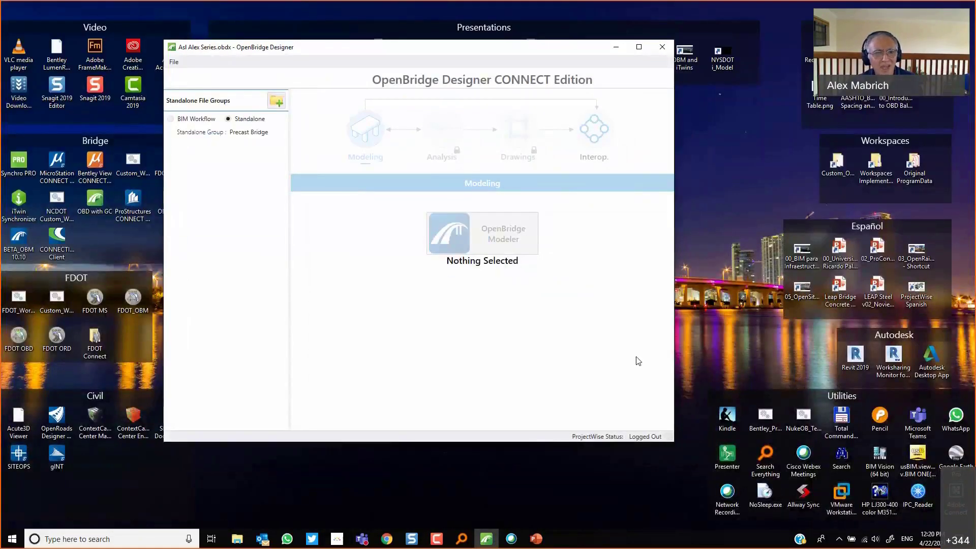
Look over the analysis applications for the Precast Bridge standalone group, and launch OpenBridge Modeler for that group.
{"action": "left_click", "coordinate": [259, 131]}
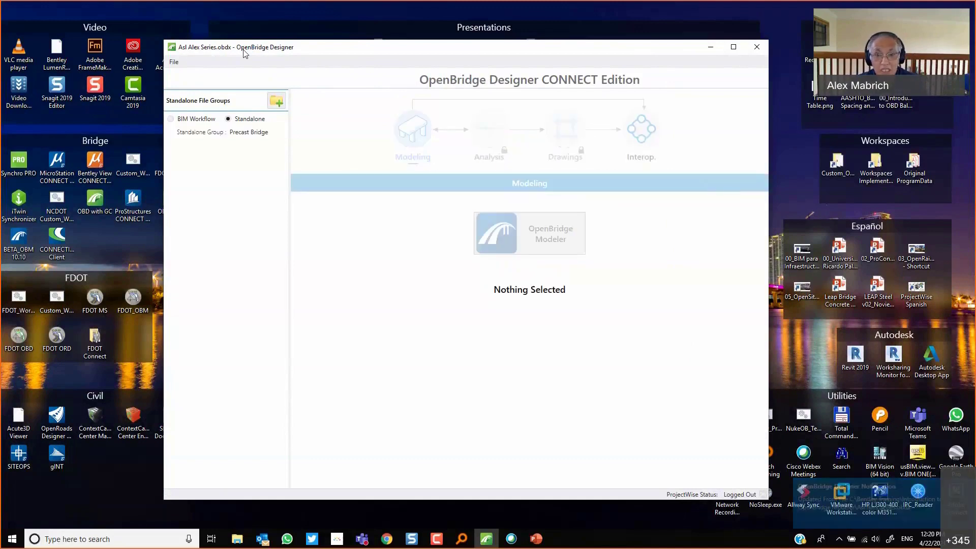
{"action": "left_click", "coordinate": [262, 133]}
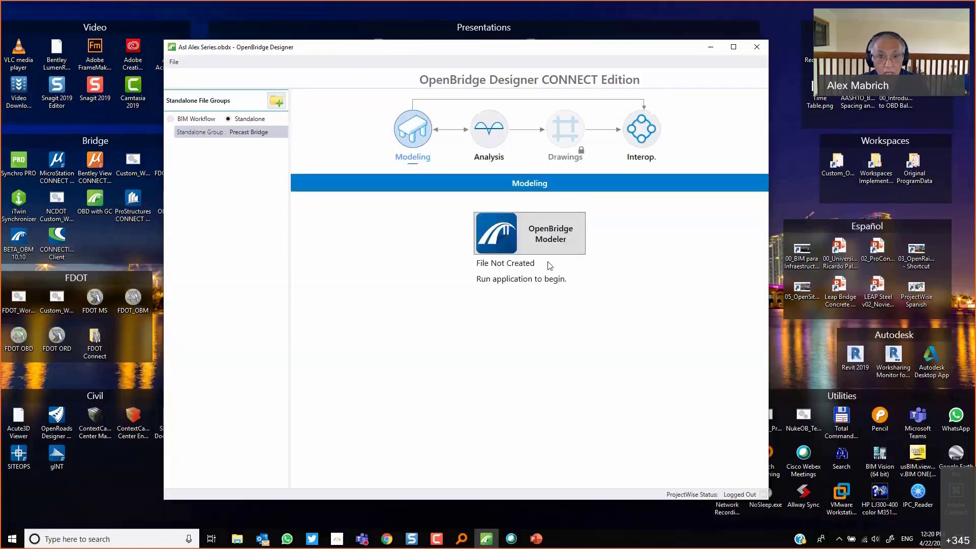
{"action": "left_click", "coordinate": [509, 131]}
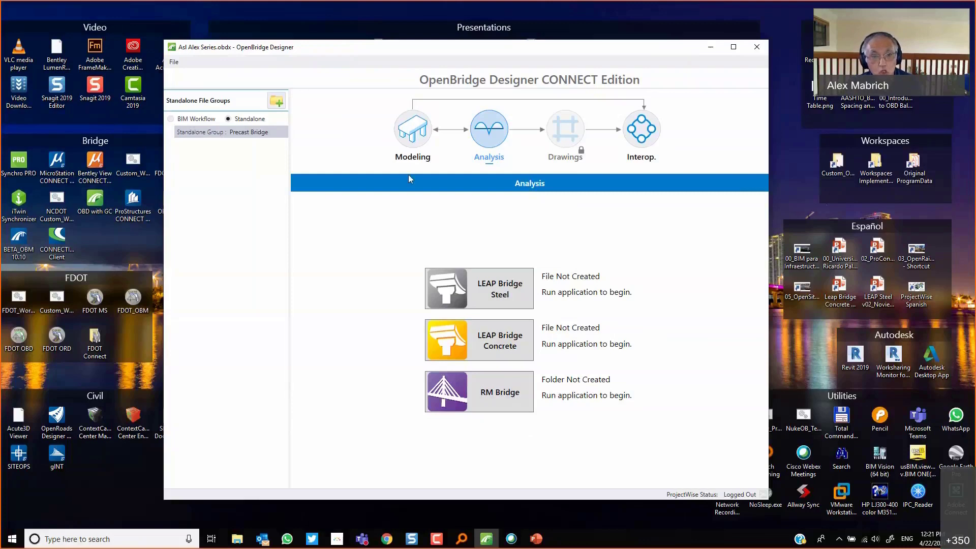
{"action": "left_click", "coordinate": [407, 141]}
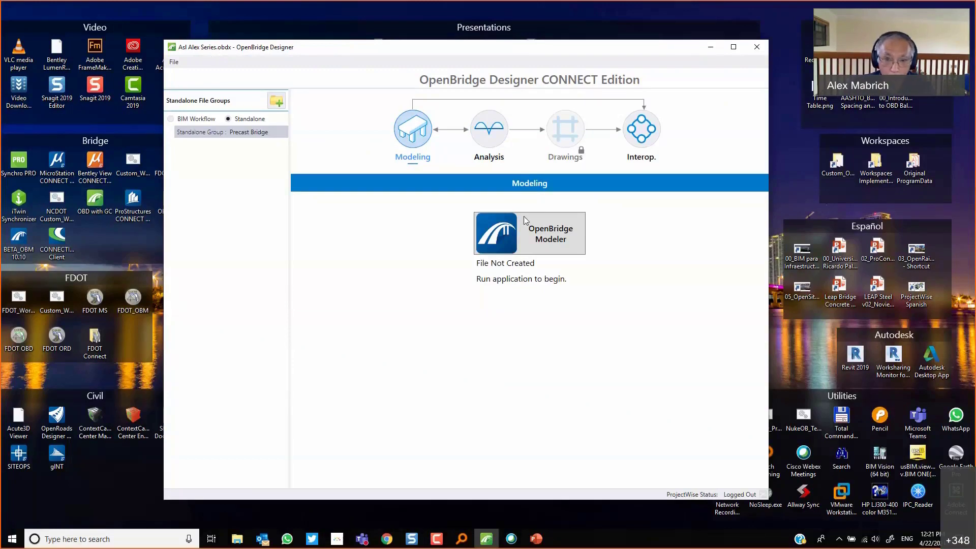
{"action": "left_click", "coordinate": [529, 242]}
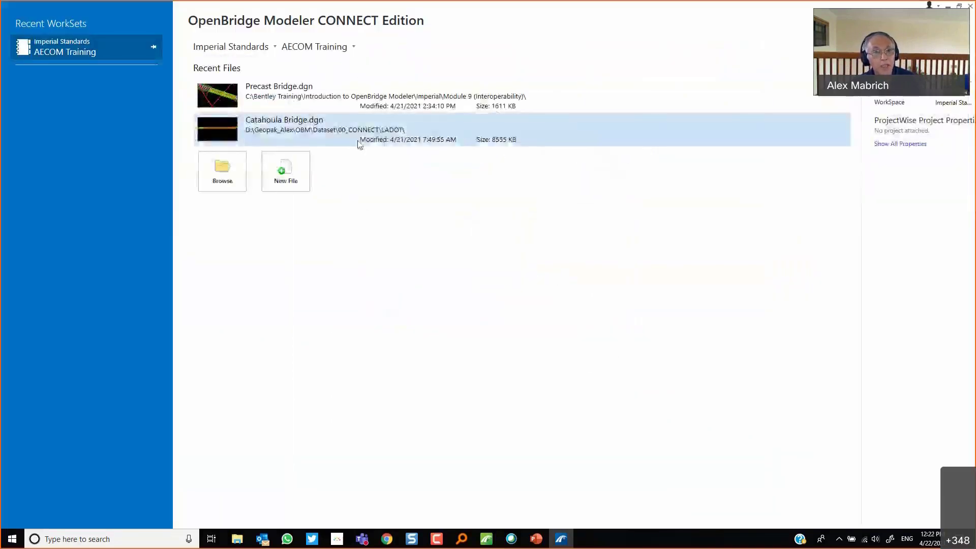
Glance over the available WorkSpaces, keeping Imperial Standards, and start creating a new WorkSet in it.
{"action": "left_click", "coordinate": [248, 46]}
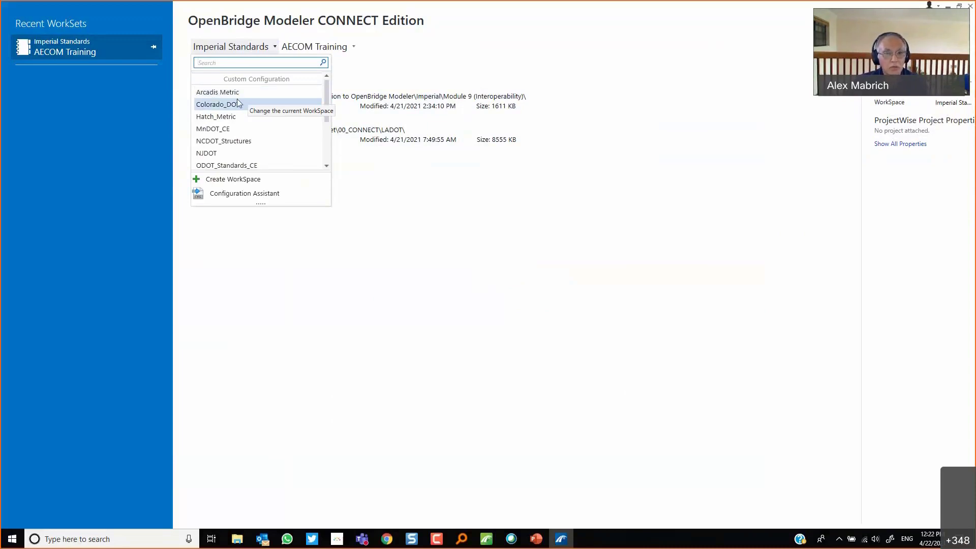
{"action": "left_click", "coordinate": [411, 58]}
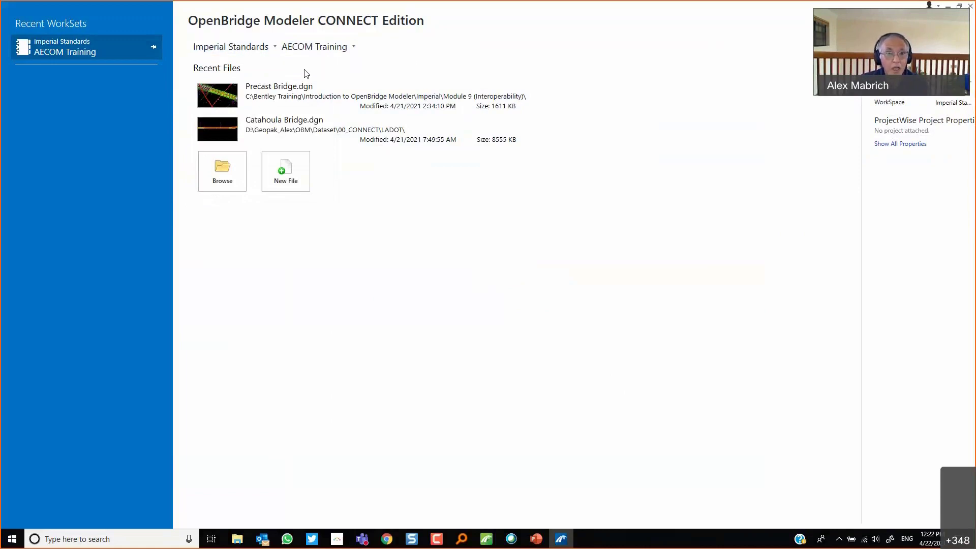
{"action": "left_click", "coordinate": [353, 47]}
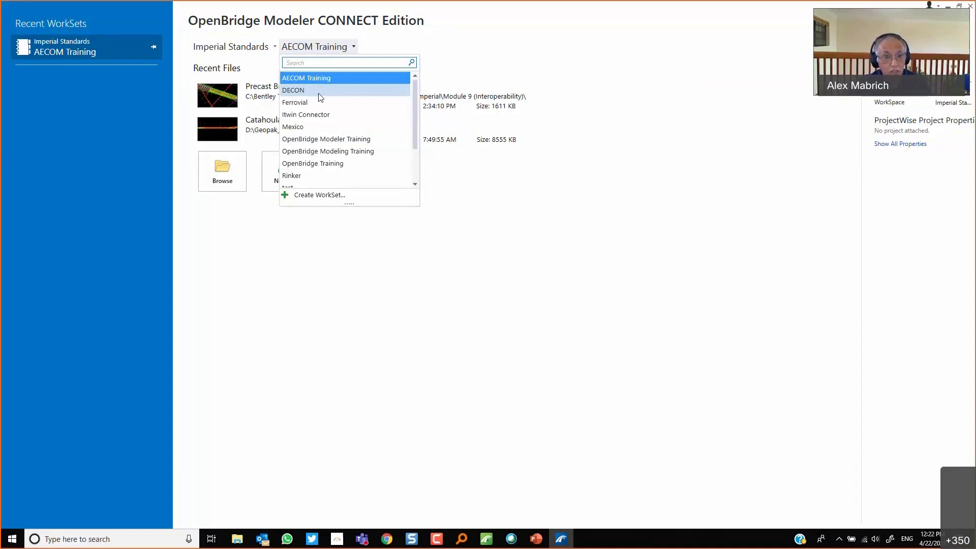
{"action": "left_click", "coordinate": [329, 195]}
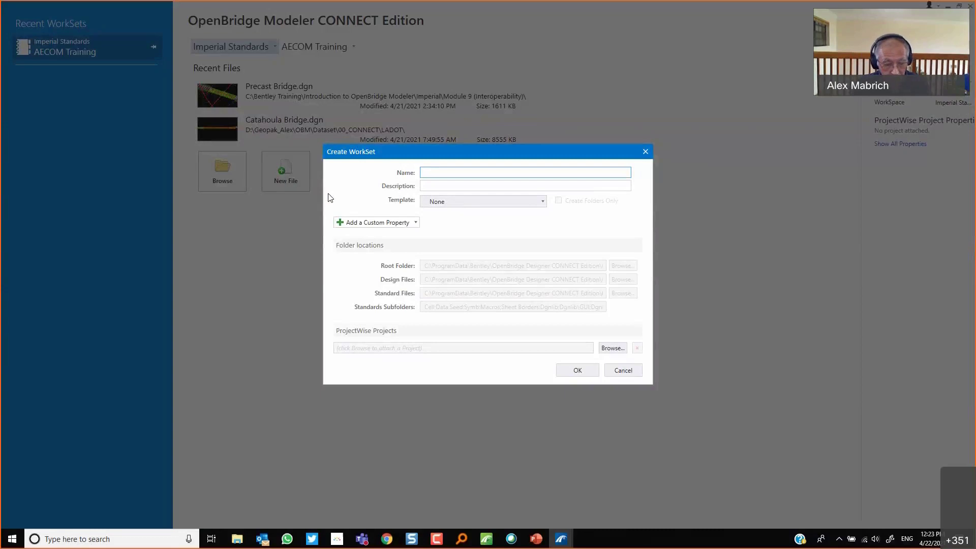
{"action": "type", "text": "Bridge"}
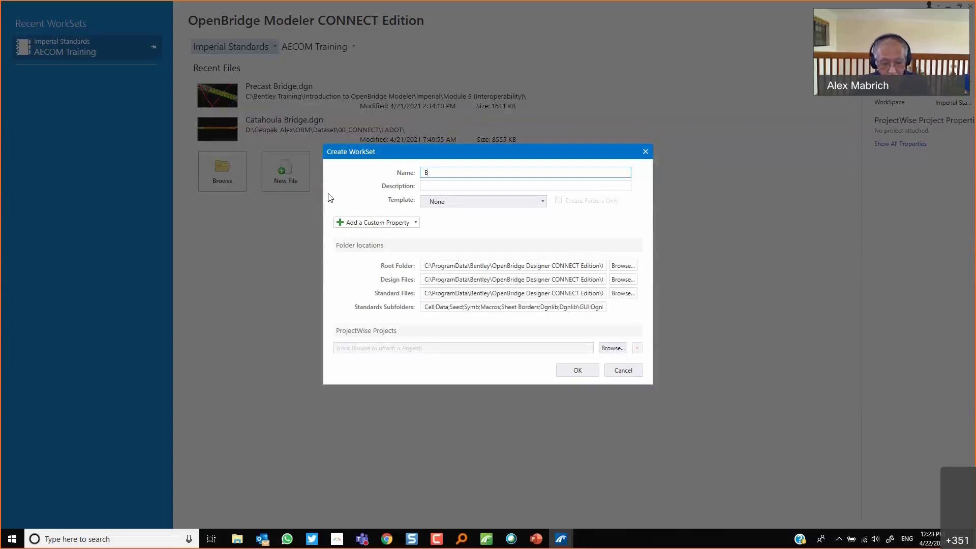
{"action": "key", "text": "BackSpace"}
{"action": "key", "text": "BackSpace"}
{"action": "key", "text": "BackSpace"}
{"action": "key", "text": "BackSpace"}
{"action": "key", "text": "BackSpace"}
{"action": "key", "text": "BackSpace"}
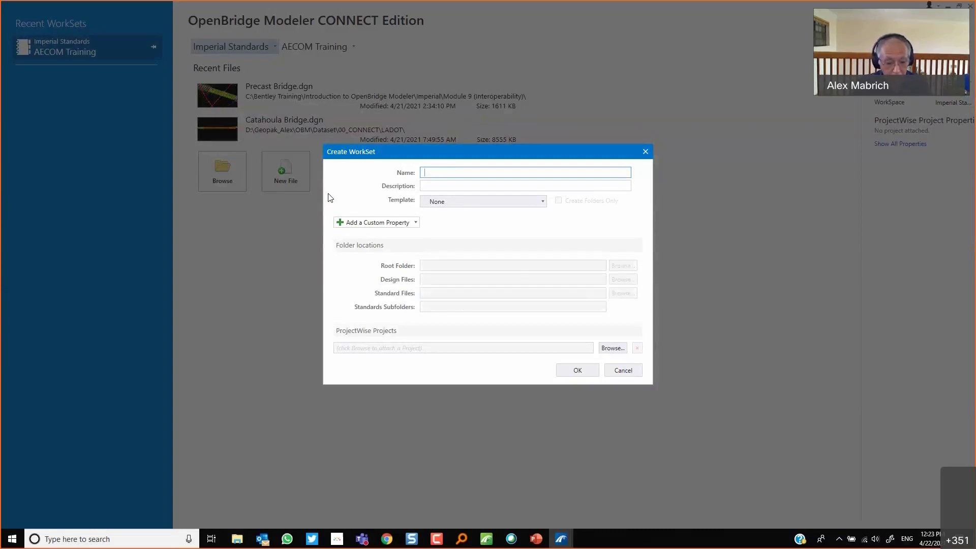
Name the new WorkSet Training OBD, leave its template at None, and create it.
{"action": "type", "text": "Train"}
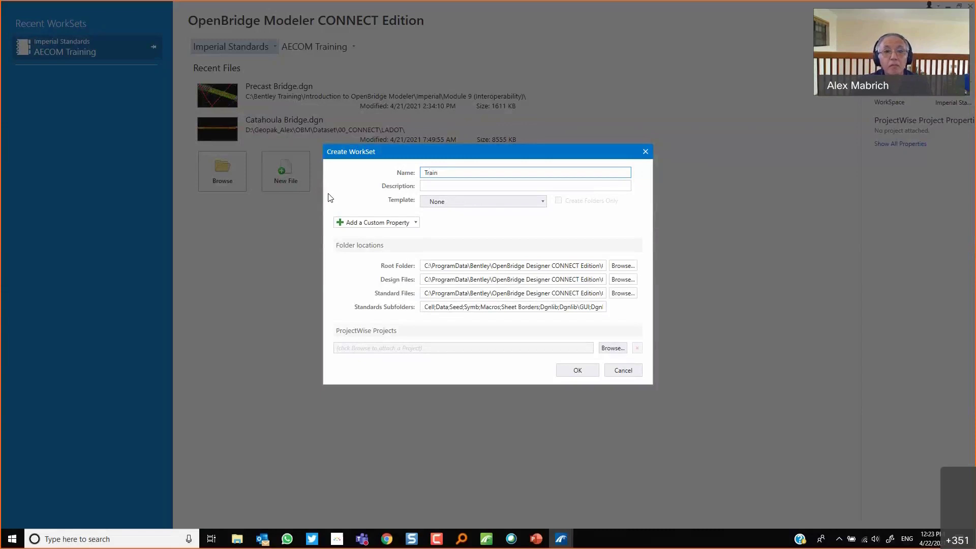
{"action": "type", "text": "ing O"}
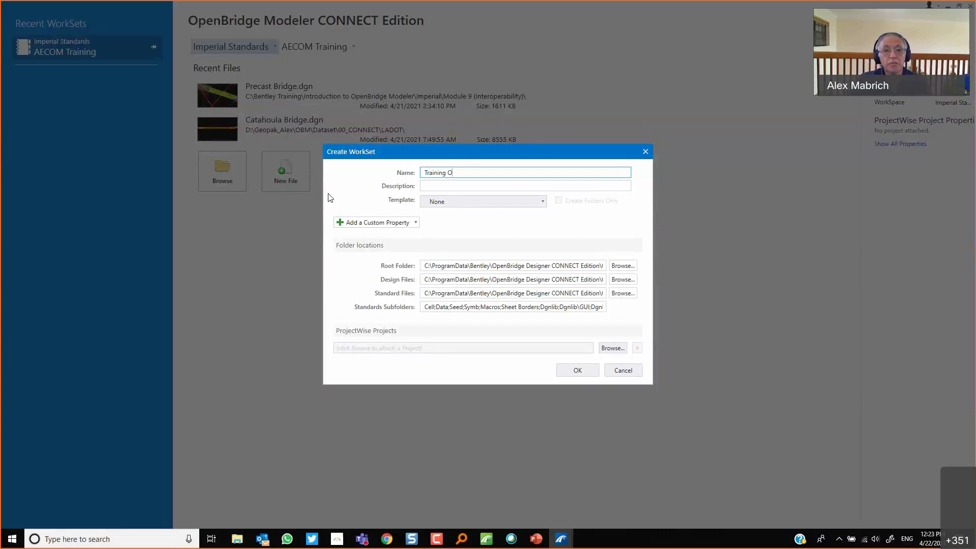
{"action": "type", "text": "BD"}
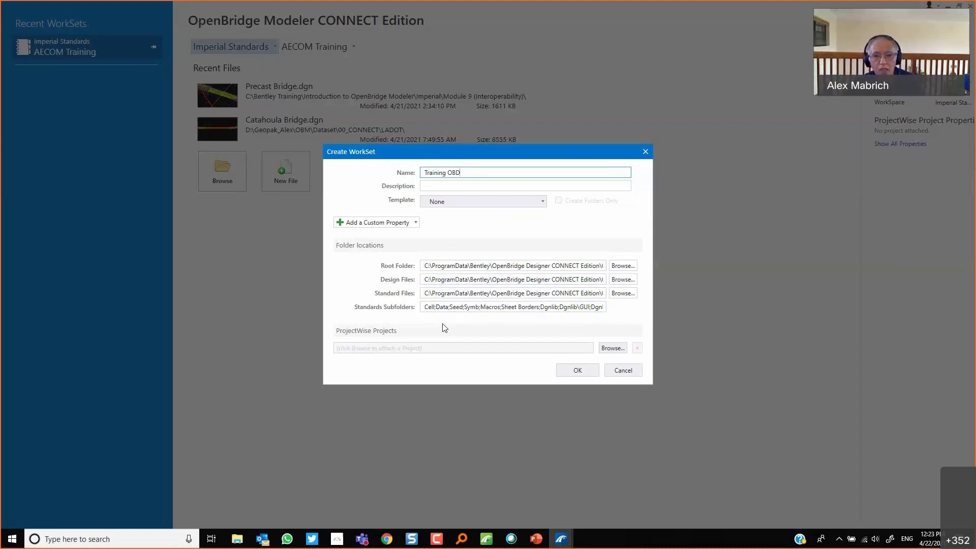
{"action": "left_click", "coordinate": [541, 202]}
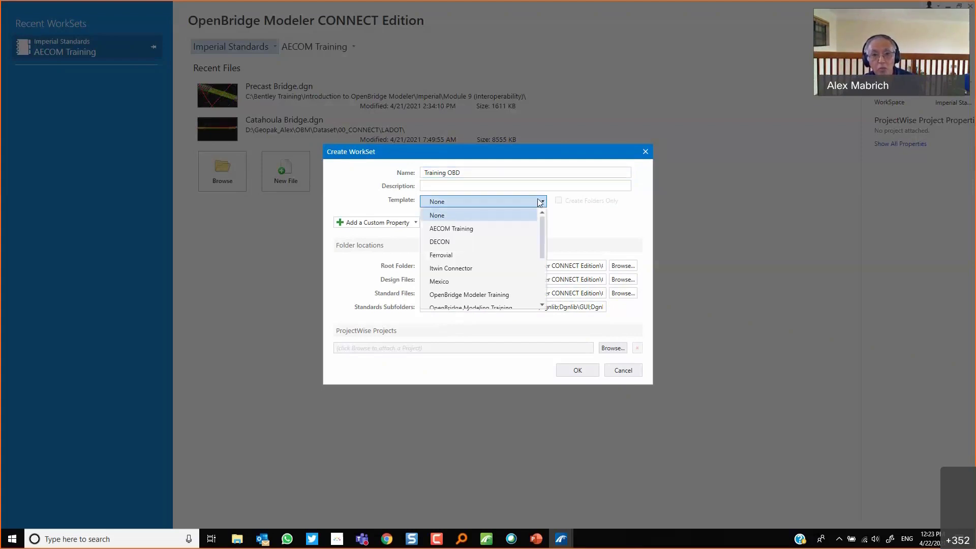
{"action": "left_click", "coordinate": [567, 227]}
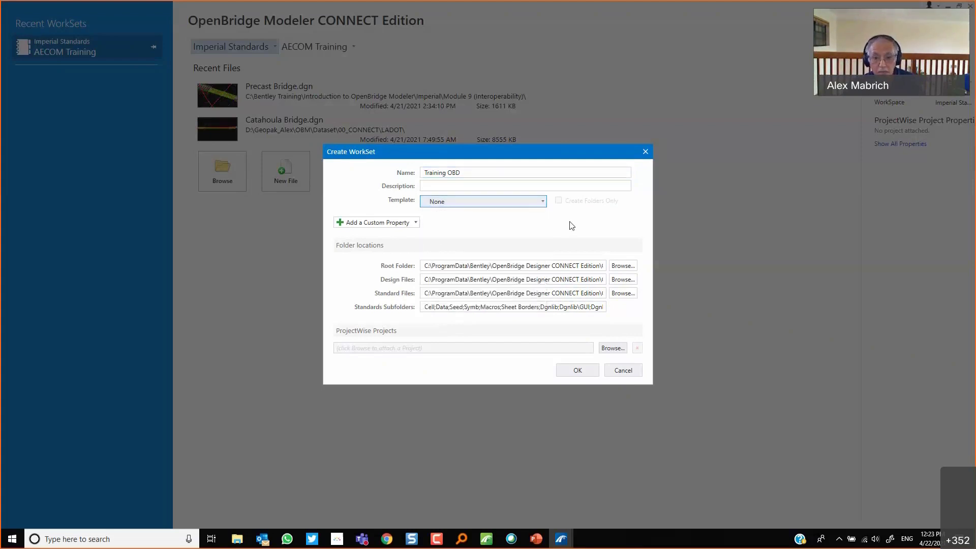
{"action": "left_click", "coordinate": [580, 370]}
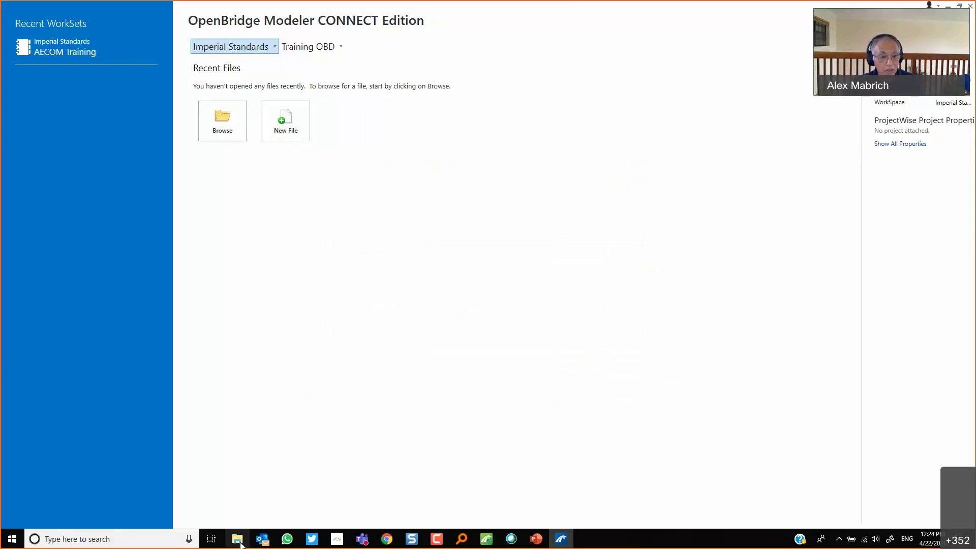
Switch to File Explorer and examine the subfolder structure of a project in the FDOT folder under Worksets.
{"action": "mouse_move", "coordinate": [238, 543]}
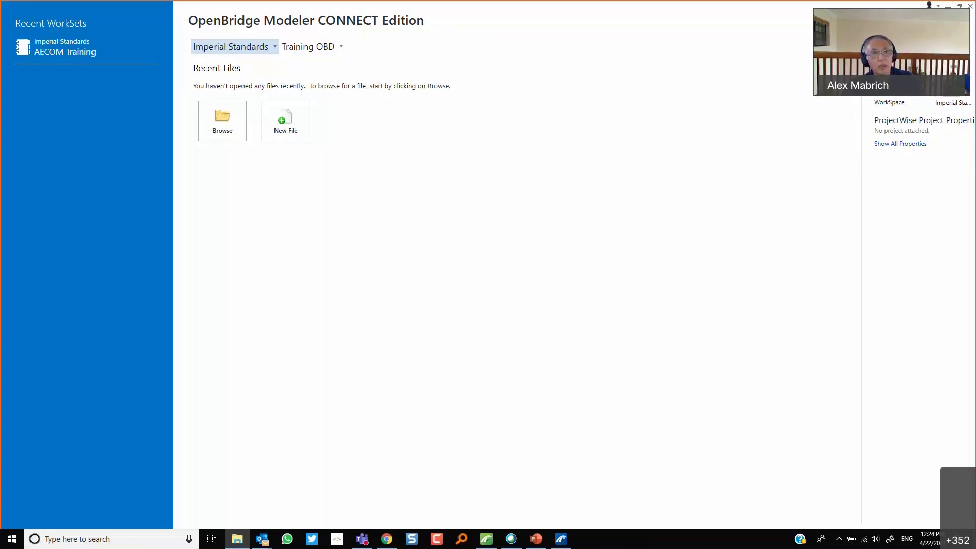
{"action": "left_click_drag", "start_coordinate": [0, 110], "coordinate": [147, 110]}
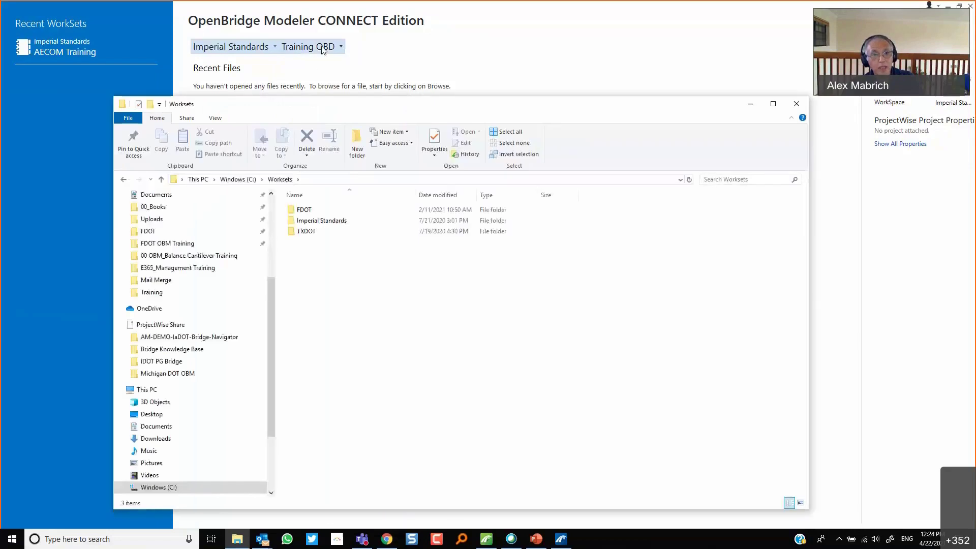
{"action": "double_click", "coordinate": [305, 210]}
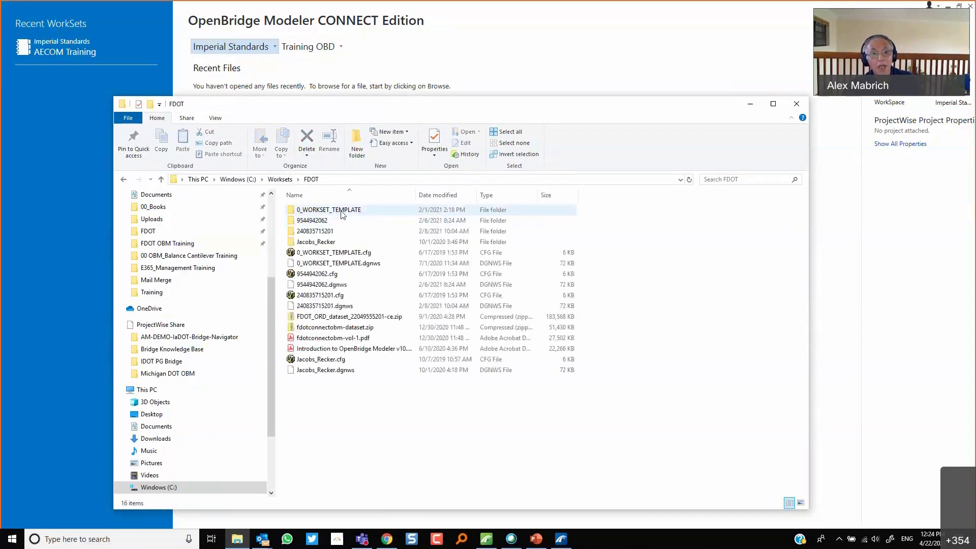
{"action": "double_click", "coordinate": [313, 222]}
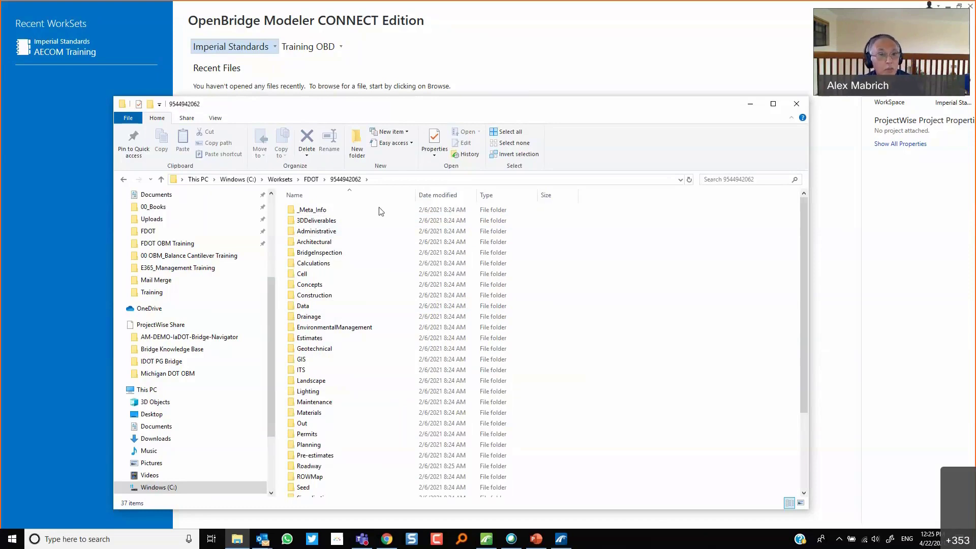
Examine the WorkSet folders under TXDOT and Imperial Standards, and close File Explorer to return to OpenBridge Modeler.
{"action": "left_click", "coordinate": [280, 179]}
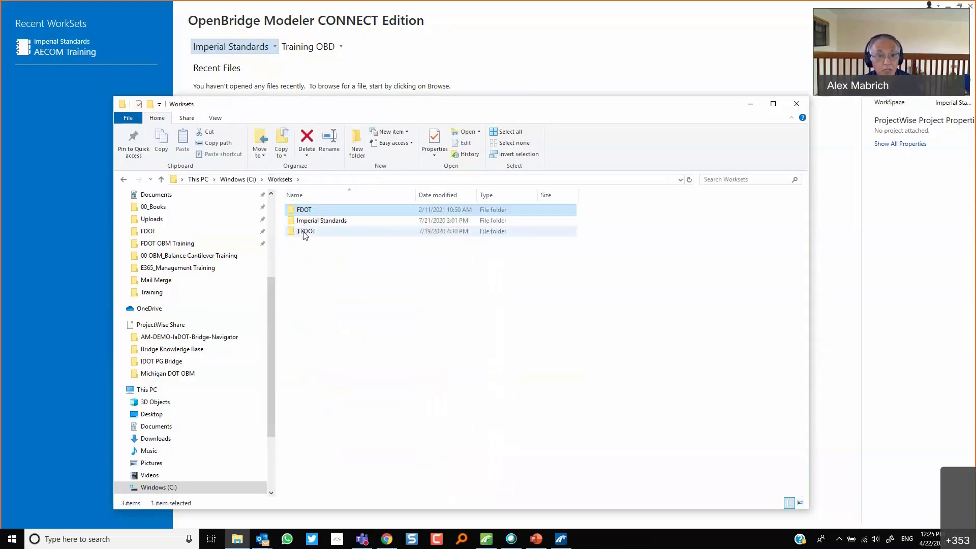
{"action": "double_click", "coordinate": [303, 232]}
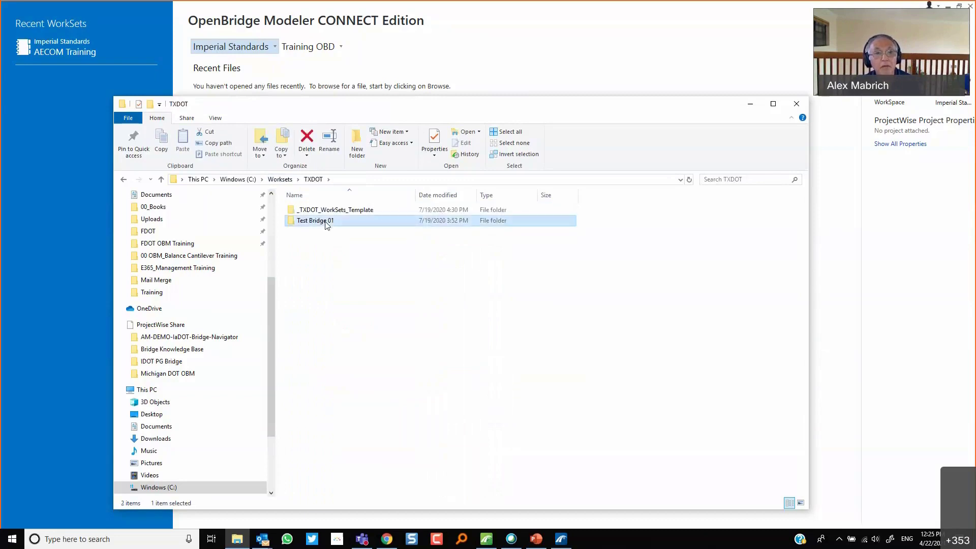
{"action": "double_click", "coordinate": [327, 222]}
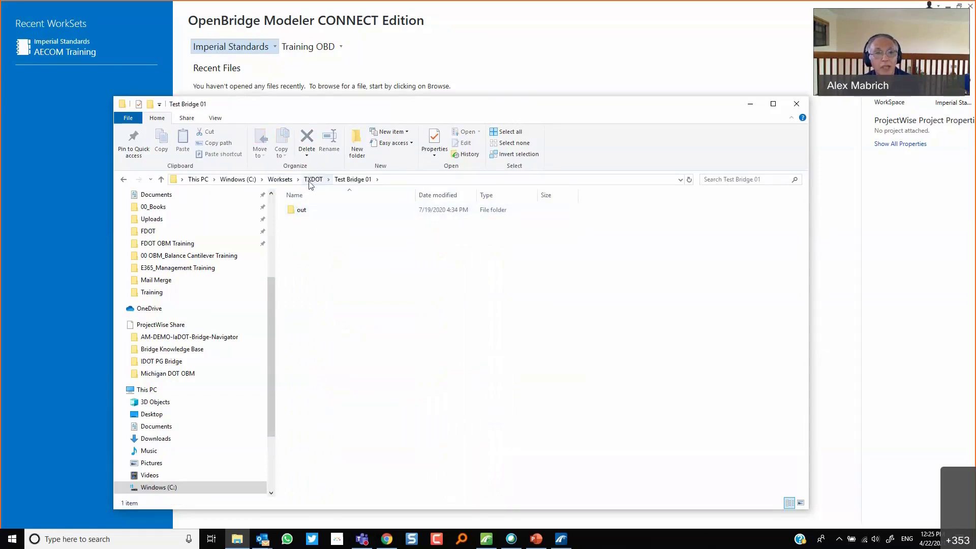
{"action": "left_click", "coordinate": [280, 180]}
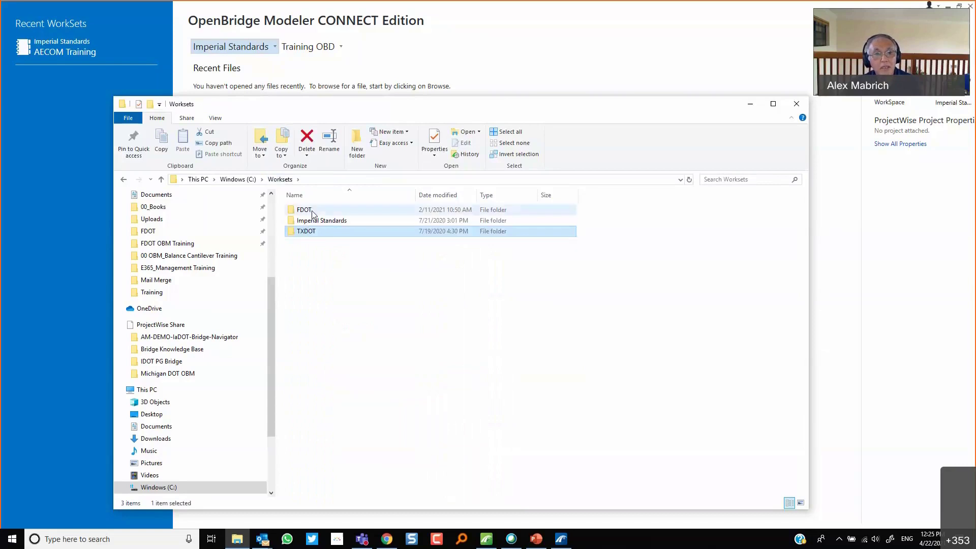
{"action": "double_click", "coordinate": [311, 221]}
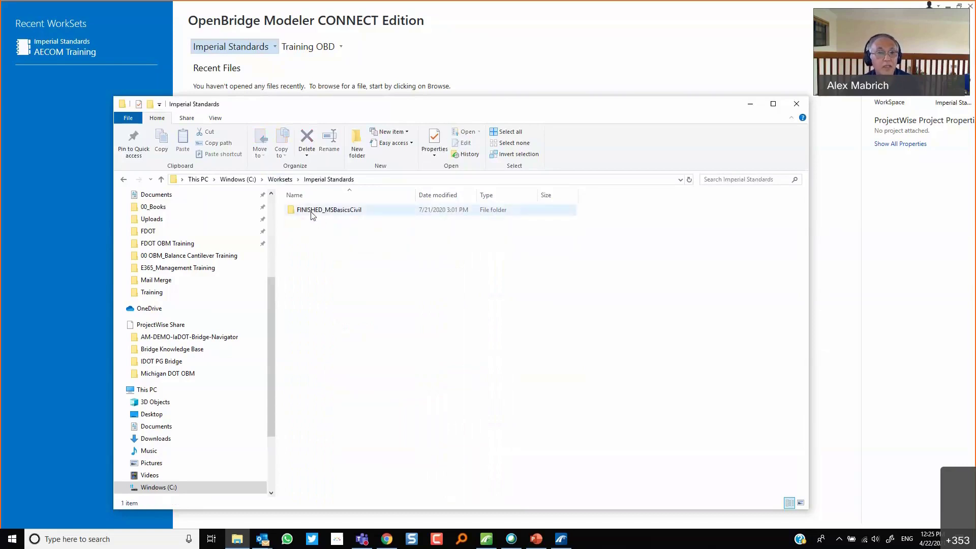
{"action": "left_click", "coordinate": [297, 180]}
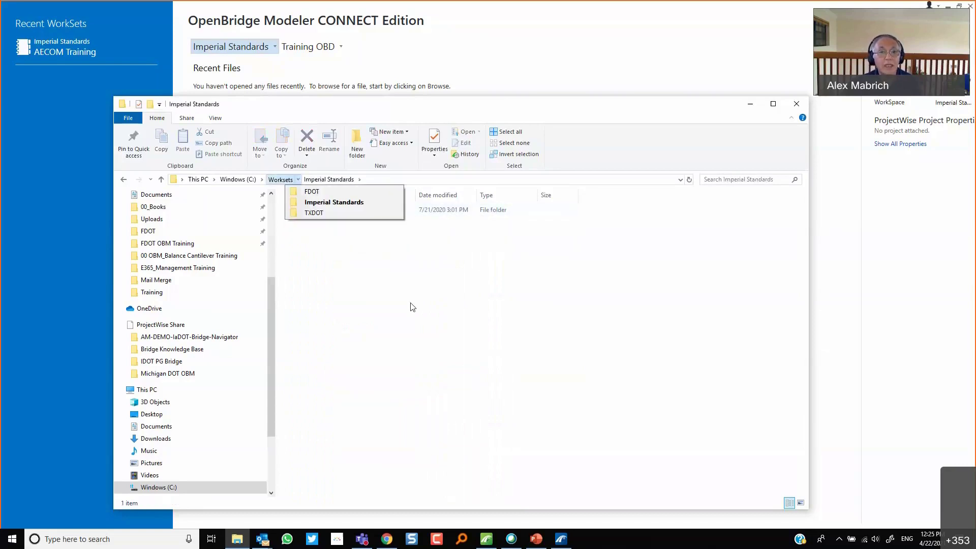
{"action": "left_click", "coordinate": [412, 306]}
{"action": "left_click", "coordinate": [804, 105]}
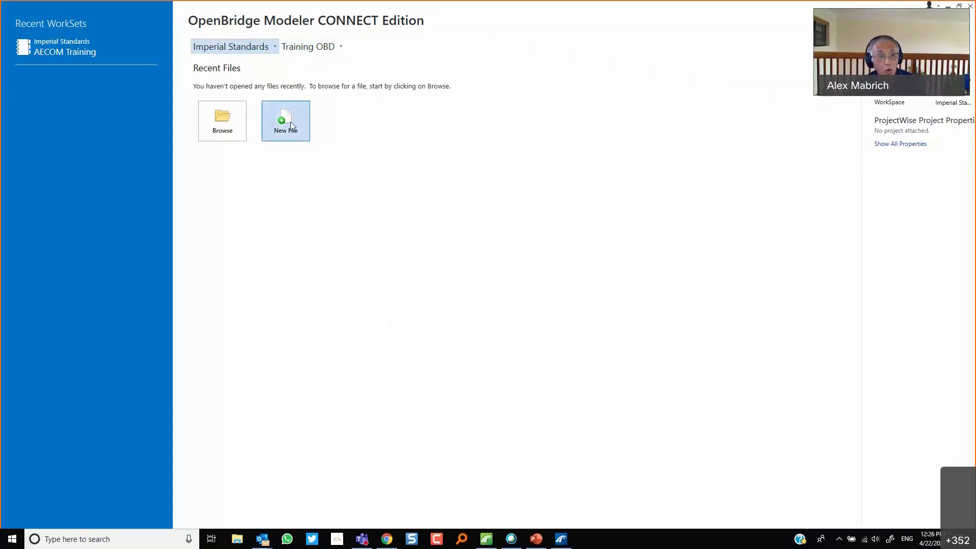
Browse the Imperial folder of Introduction to OpenBridge Modeler, examine its Module 1 and Module 2 folders, and leave without opening a file.
{"action": "left_click", "coordinate": [221, 118]}
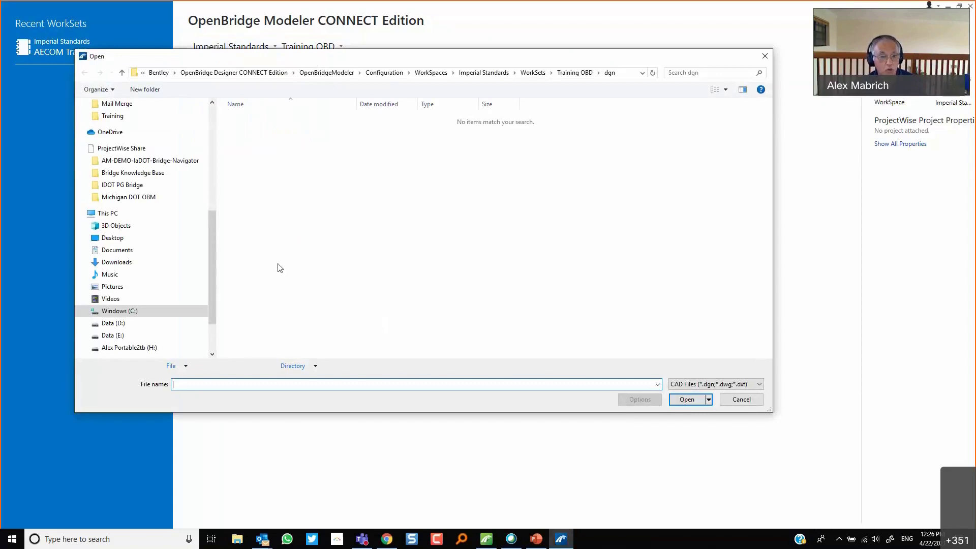
{"action": "left_click_drag", "start_coordinate": [251, 316], "coordinate": [249, 211]}
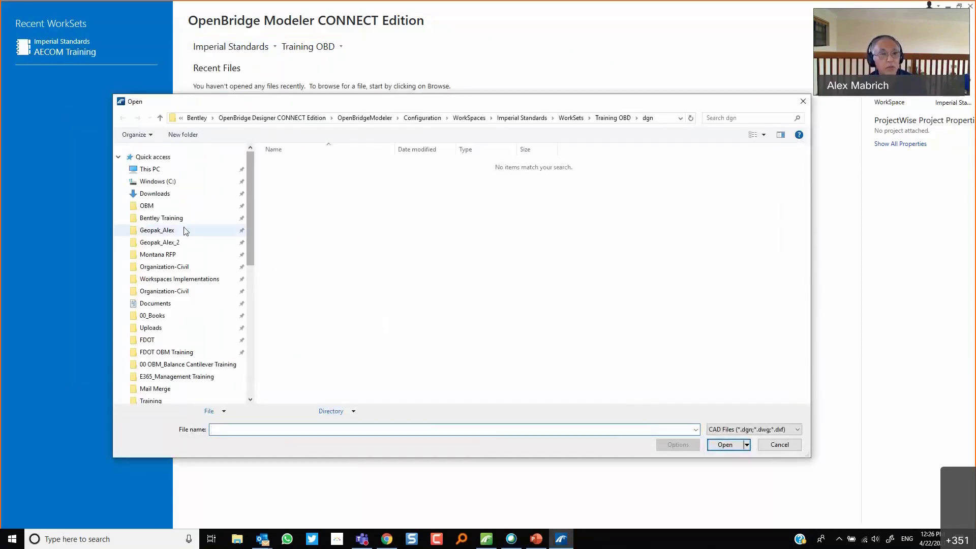
{"action": "left_click", "coordinate": [172, 219]}
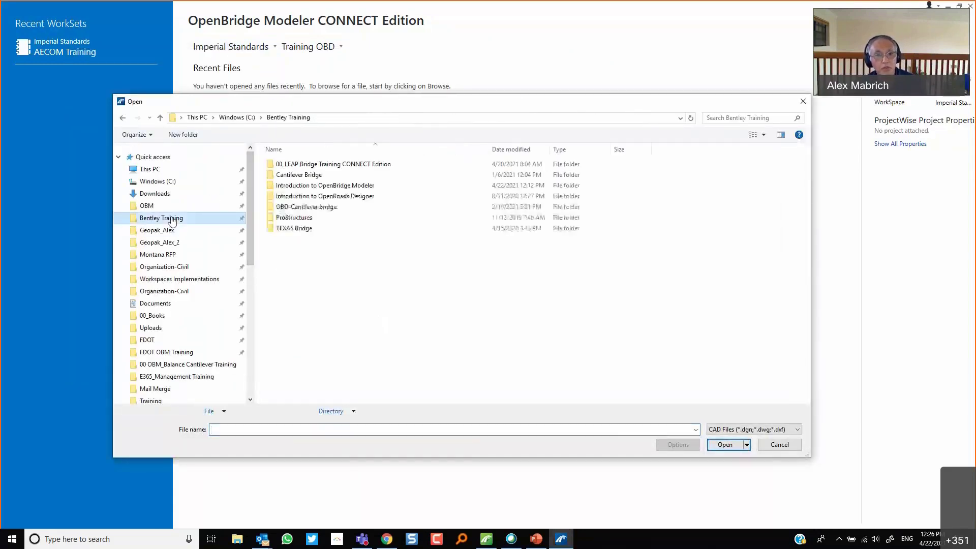
{"action": "double_click", "coordinate": [344, 195]}
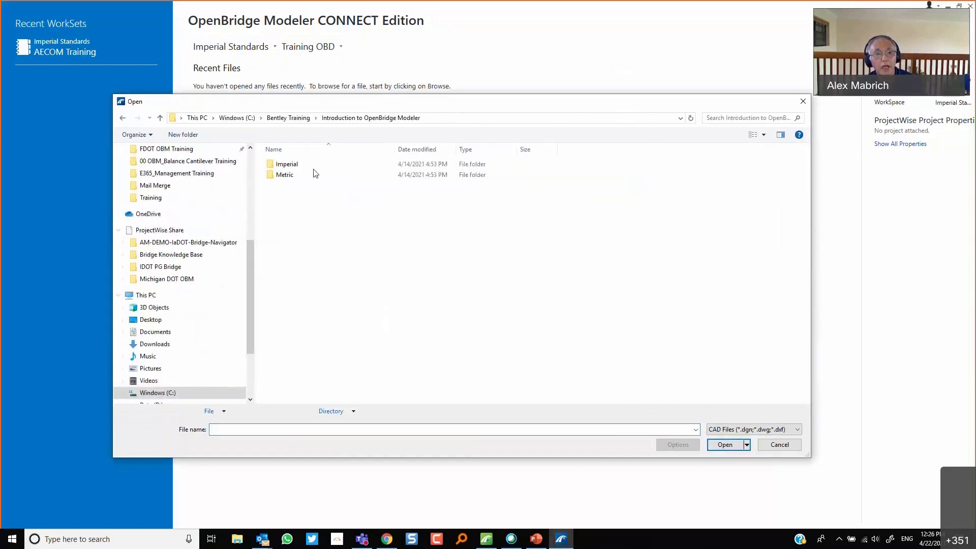
{"action": "double_click", "coordinate": [287, 165]}
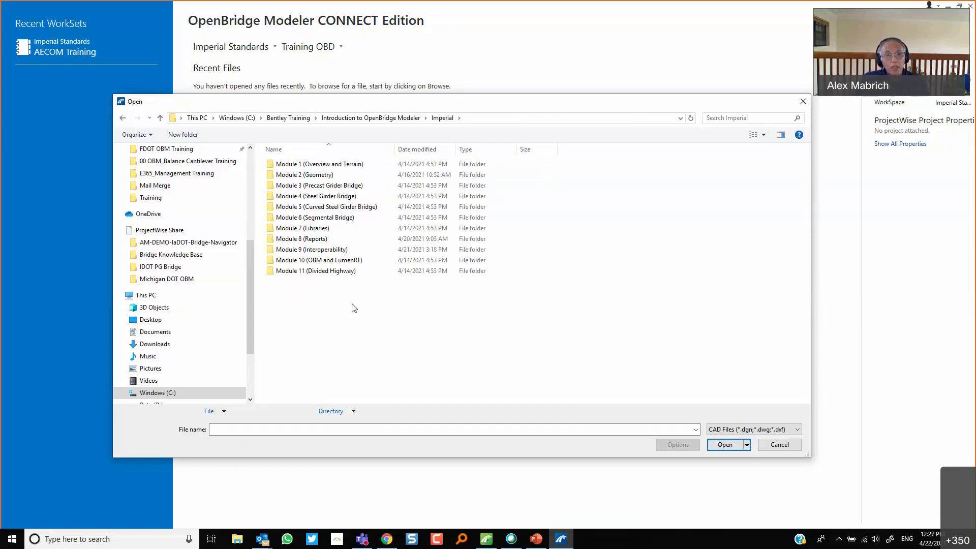
{"action": "double_click", "coordinate": [345, 167]}
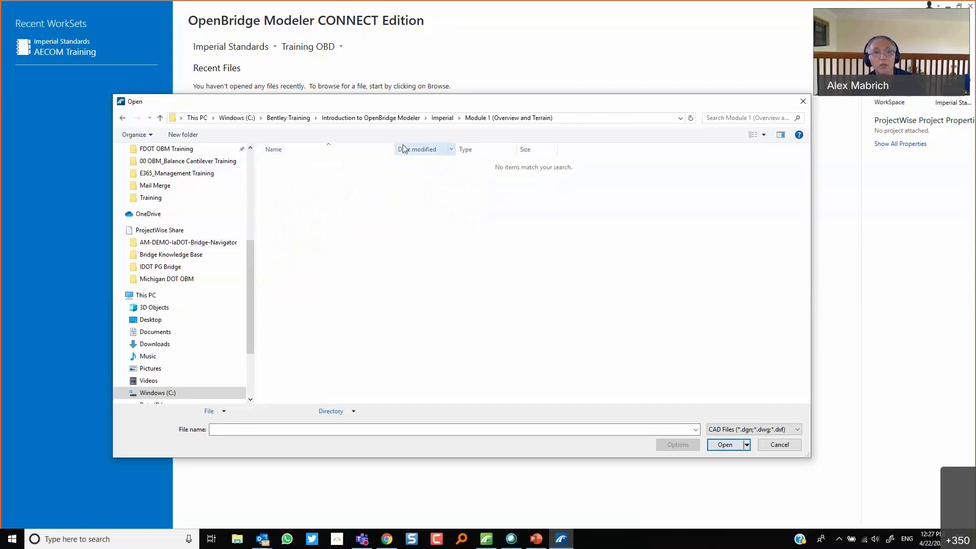
{"action": "left_click", "coordinate": [443, 118]}
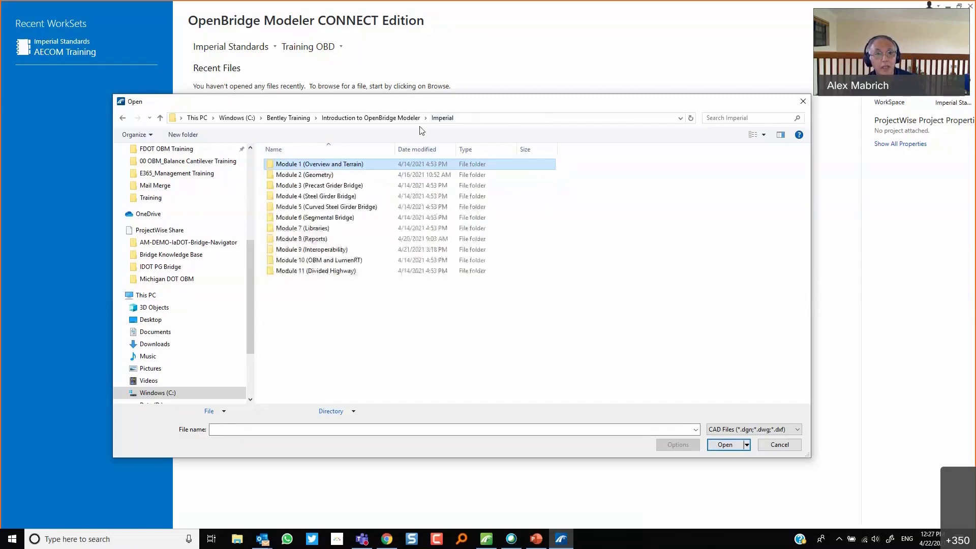
{"action": "double_click", "coordinate": [325, 175]}
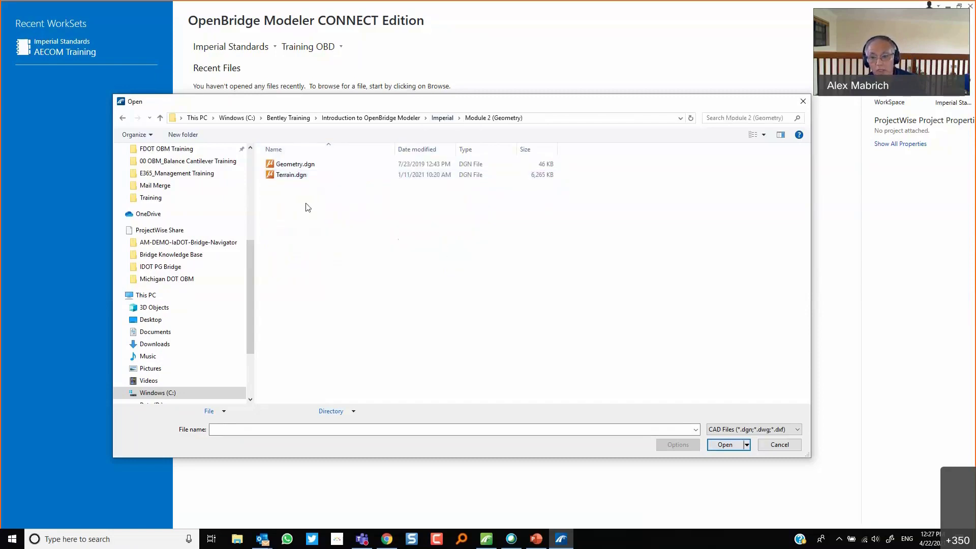
{"action": "left_click", "coordinate": [779, 445]}
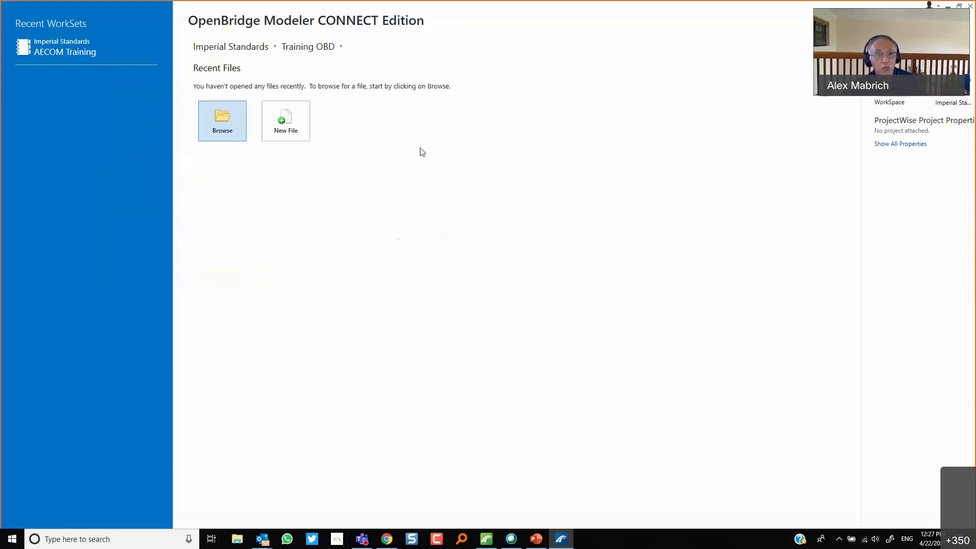
Start a new DGN file, check its seed file path, and set the save location to Bentley Training\Introduction to OpenBridge Modeler\Imperial\Module 2 (Geometry).
{"action": "left_click", "coordinate": [285, 118]}
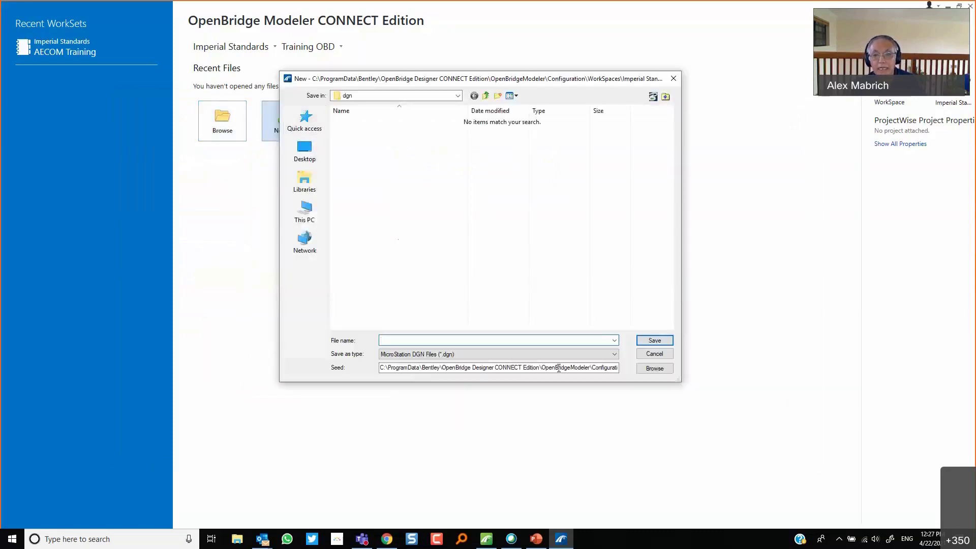
{"action": "left_click_drag", "start_coordinate": [558, 368], "coordinate": [574, 384]}
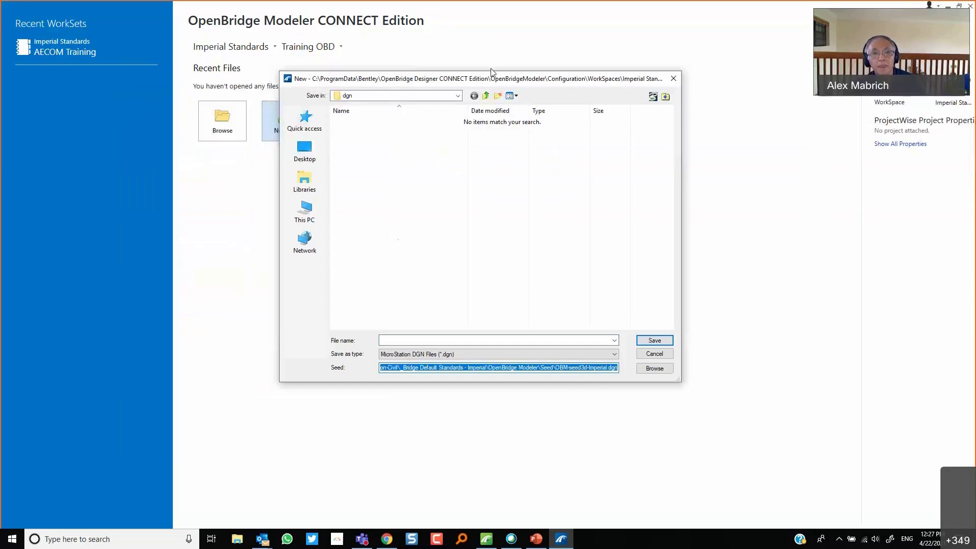
{"action": "left_click", "coordinate": [486, 96]}
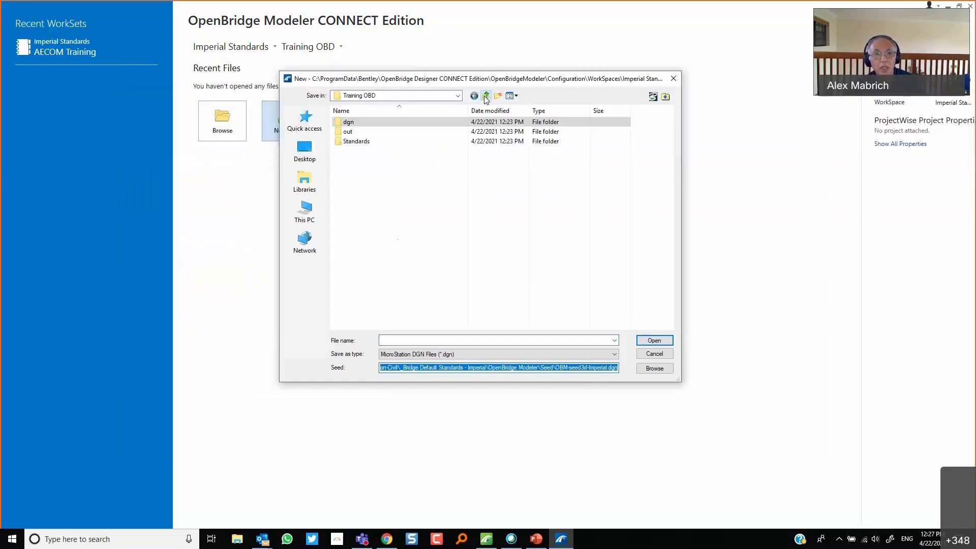
{"action": "left_click", "coordinate": [487, 96]}
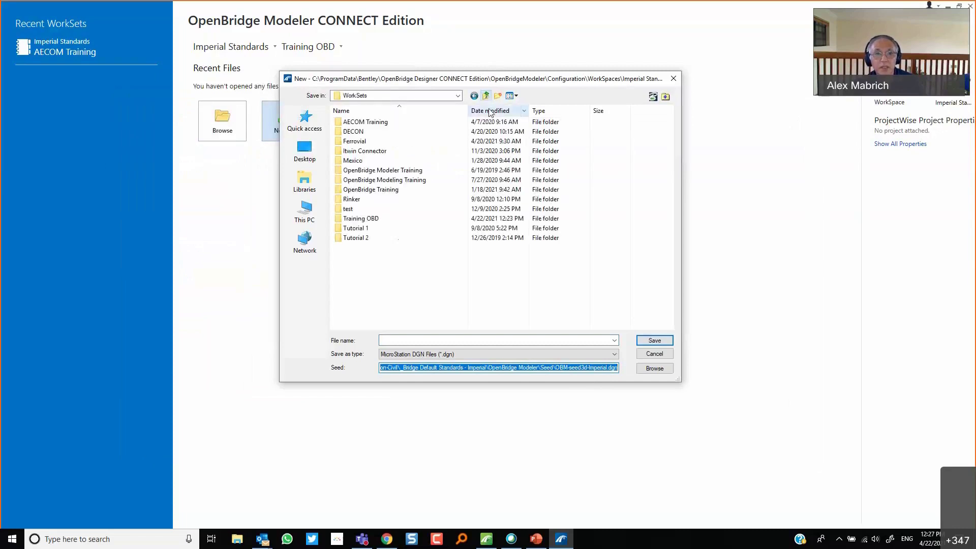
{"action": "left_click", "coordinate": [458, 97]}
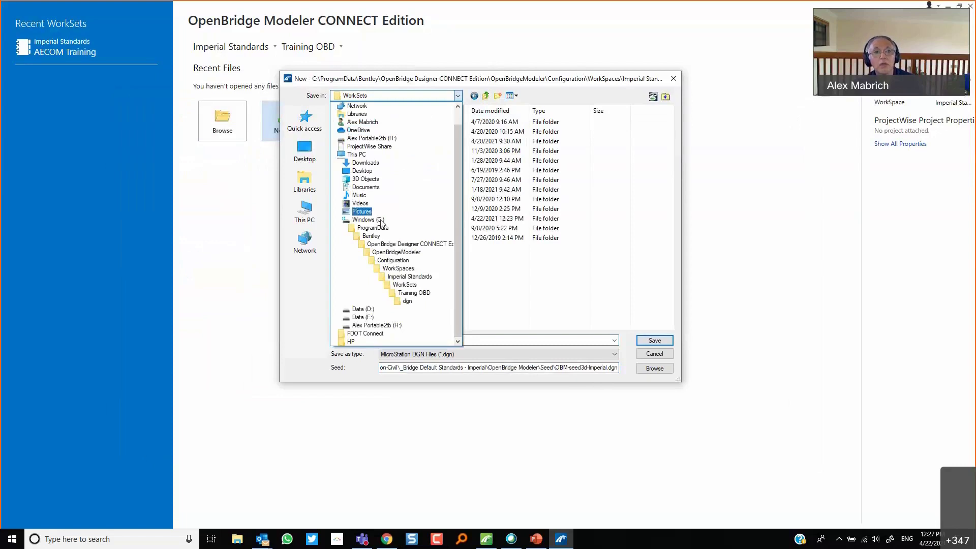
{"action": "left_click", "coordinate": [379, 220]}
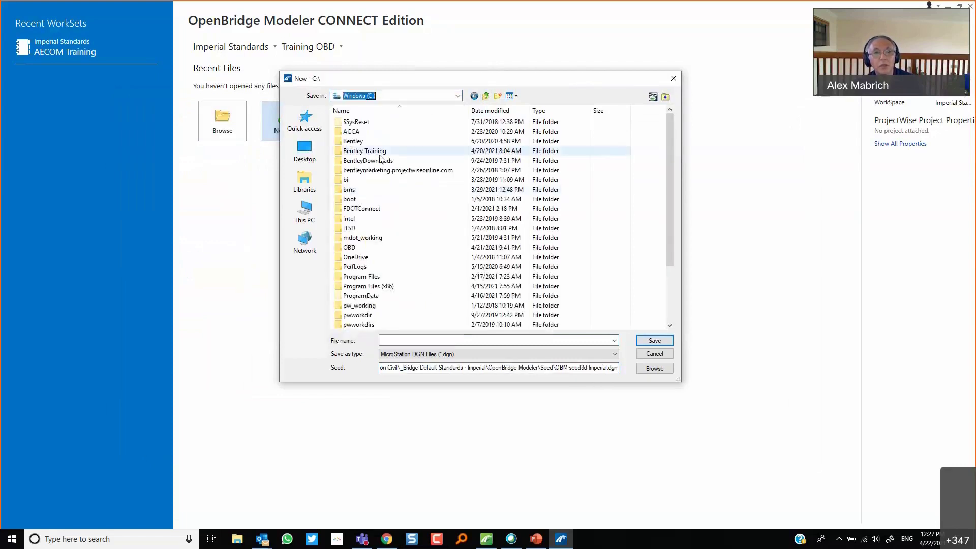
{"action": "double_click", "coordinate": [363, 151]}
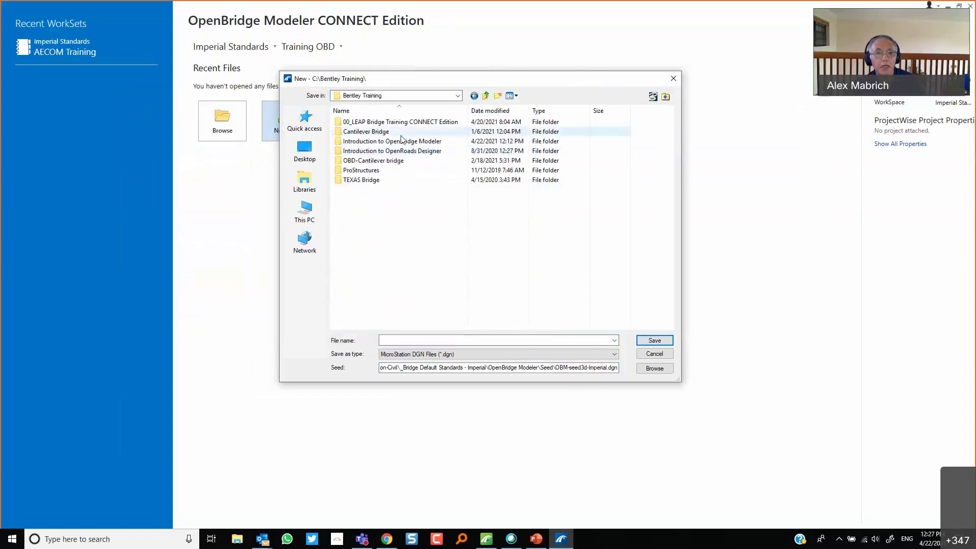
{"action": "double_click", "coordinate": [374, 141]}
{"action": "double_click", "coordinate": [374, 124]}
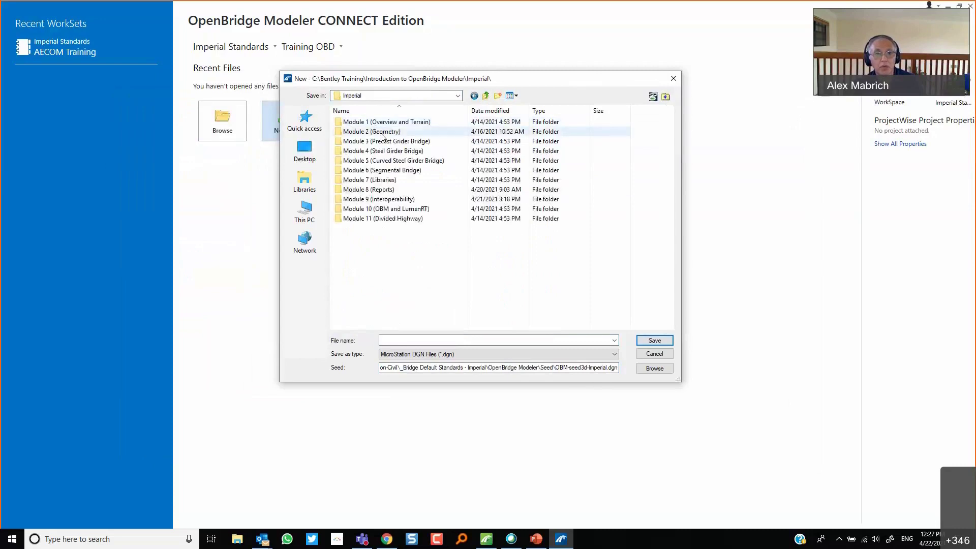
{"action": "double_click", "coordinate": [379, 132]}
Name the new DGN file Precast Bridge and save it.
{"action": "left_click", "coordinate": [393, 341]}
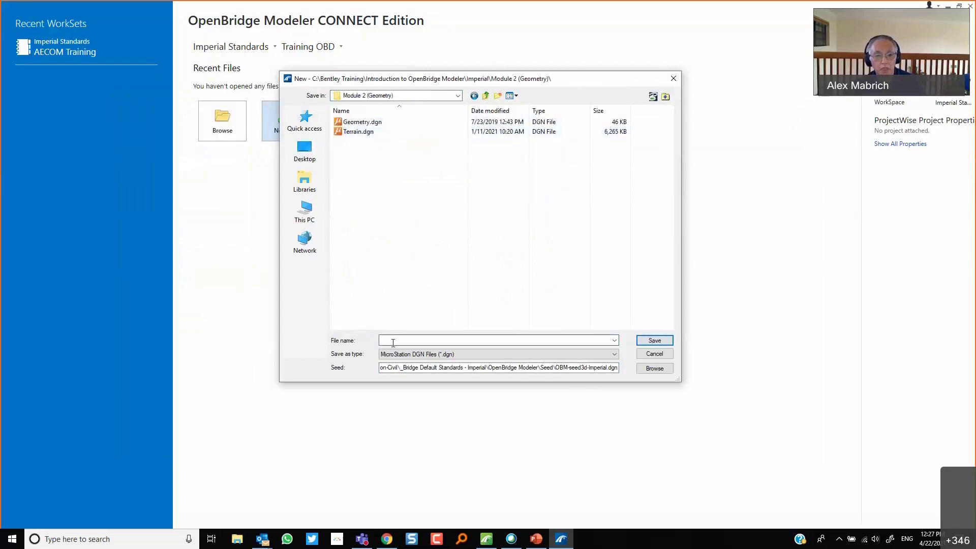
{"action": "type", "text": "Pre"}
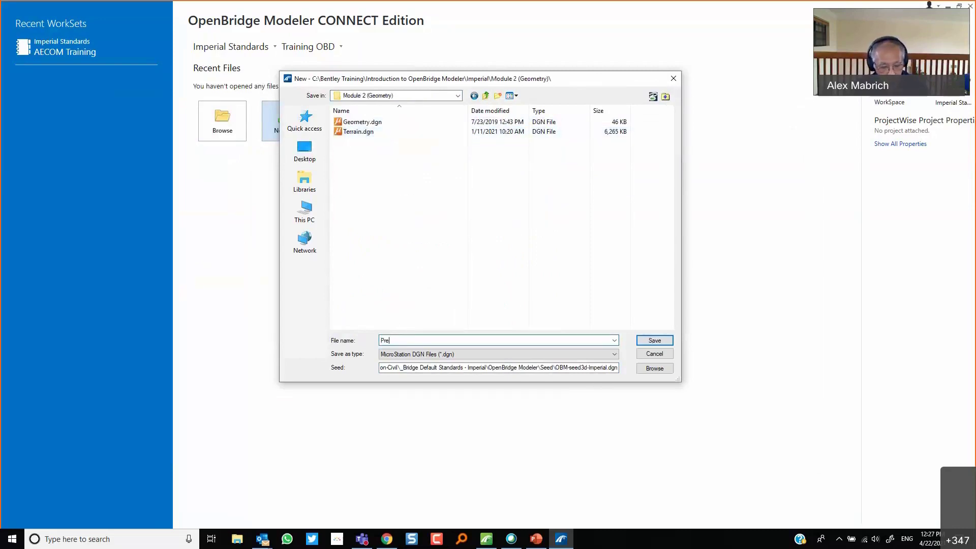
{"action": "type", "text": "cast Bridge"}
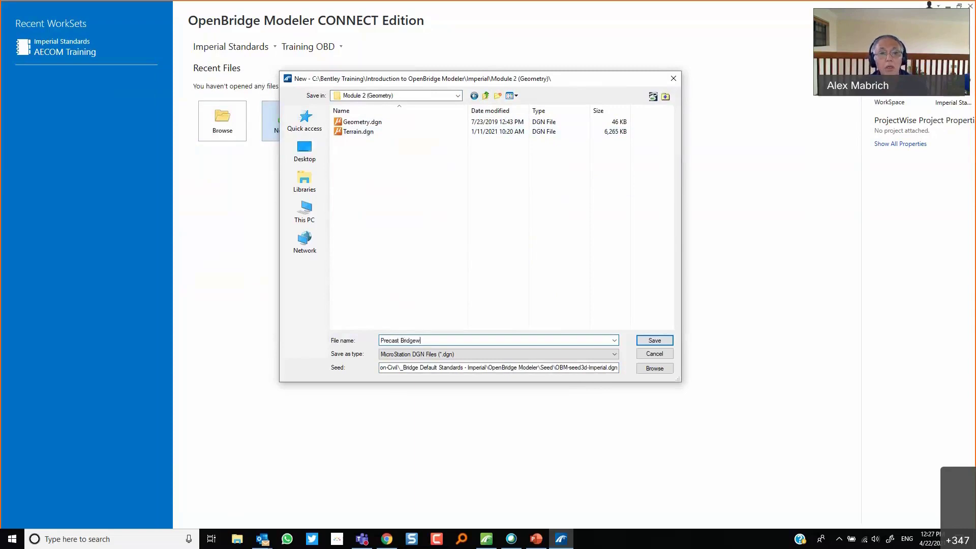
{"action": "key", "text": "Return"}
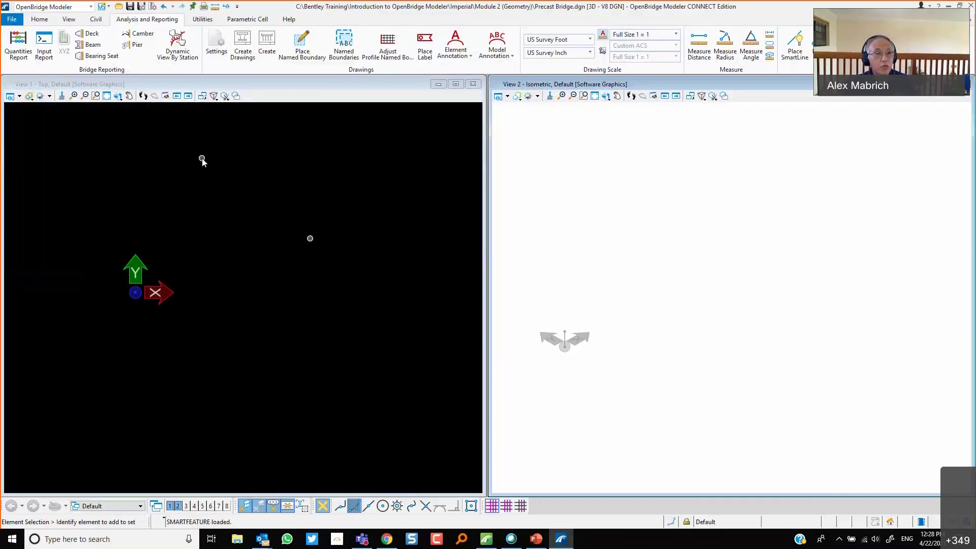
Look over the Home, View, Civil, Analysis and Reporting, Utilities and Parametric Cell tool sets, ending on the Home tools.
{"action": "left_click", "coordinate": [40, 19]}
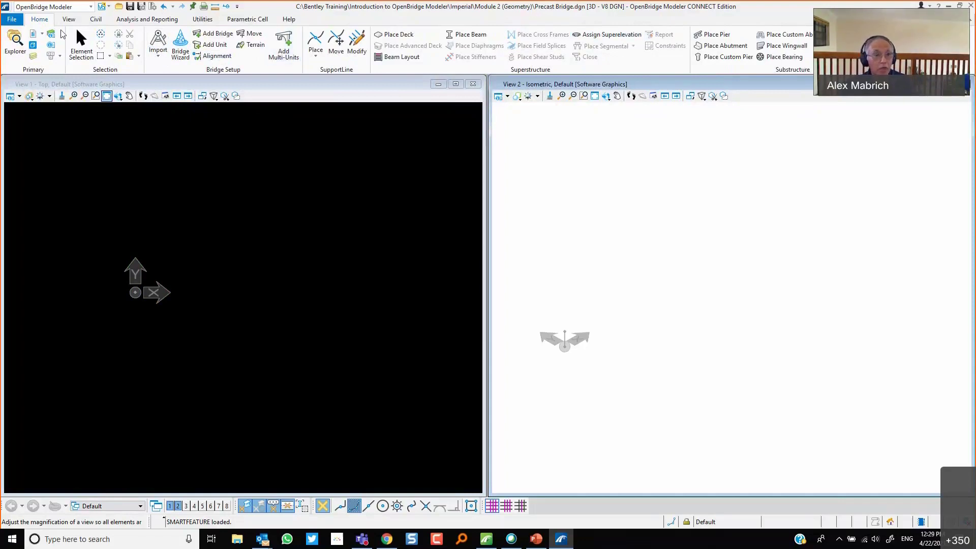
{"action": "left_click", "coordinate": [69, 19]}
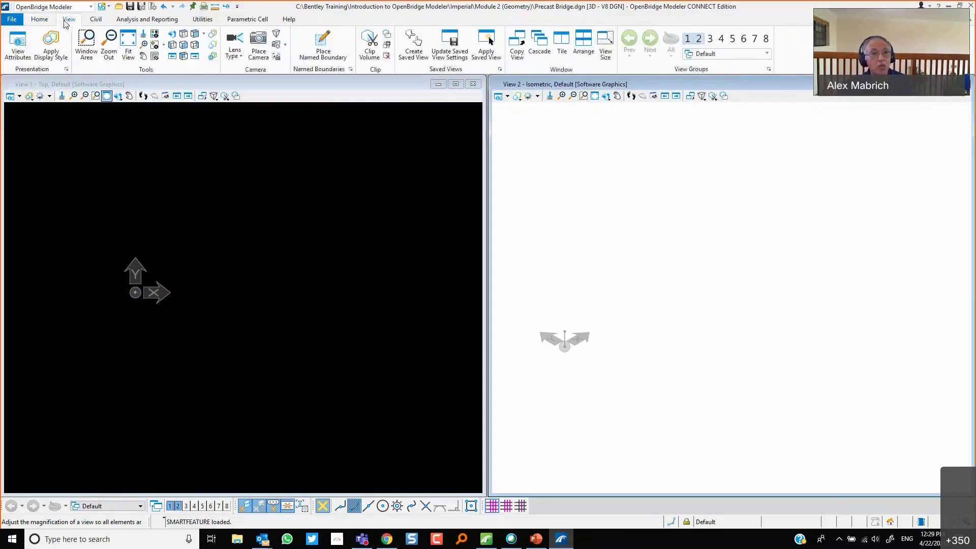
{"action": "left_click", "coordinate": [96, 20]}
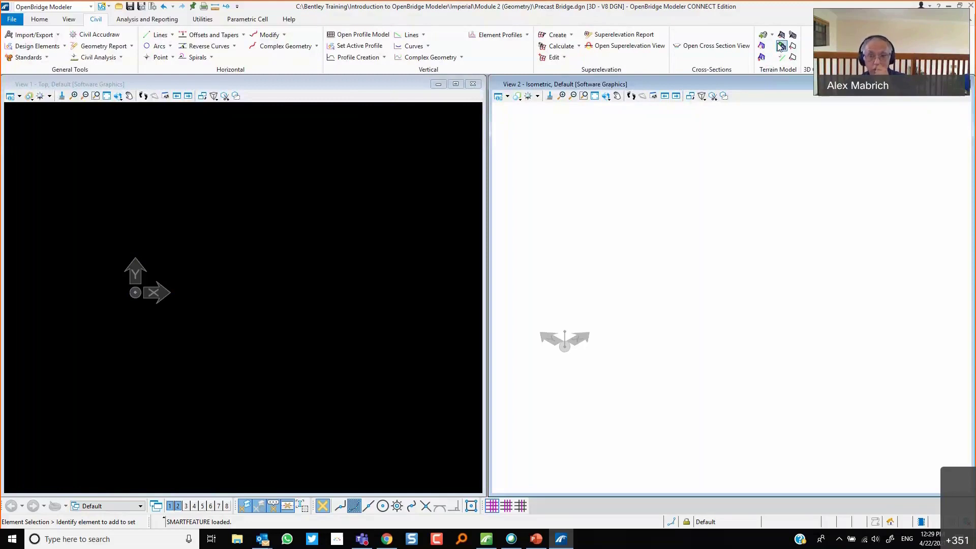
{"action": "left_click", "coordinate": [156, 19]}
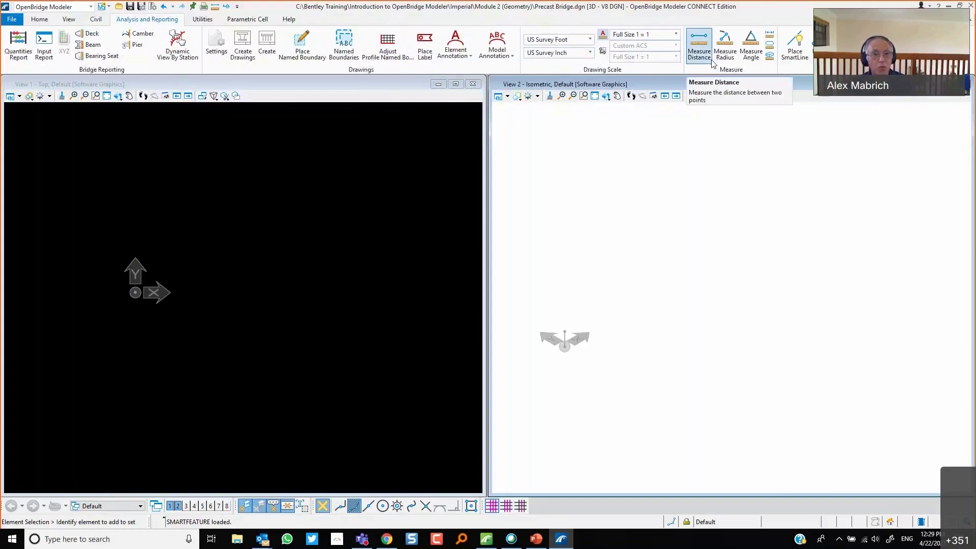
{"action": "left_click", "coordinate": [203, 20]}
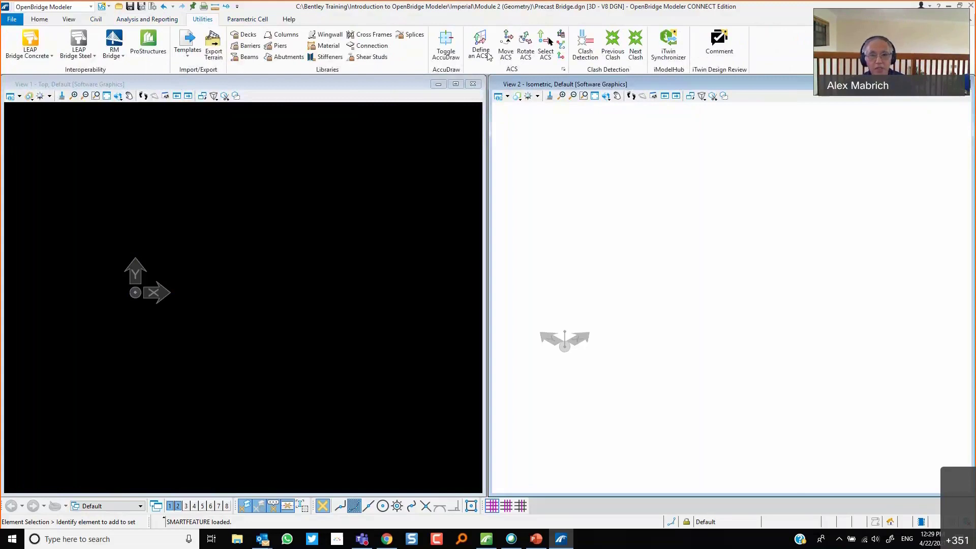
{"action": "left_click", "coordinate": [247, 20]}
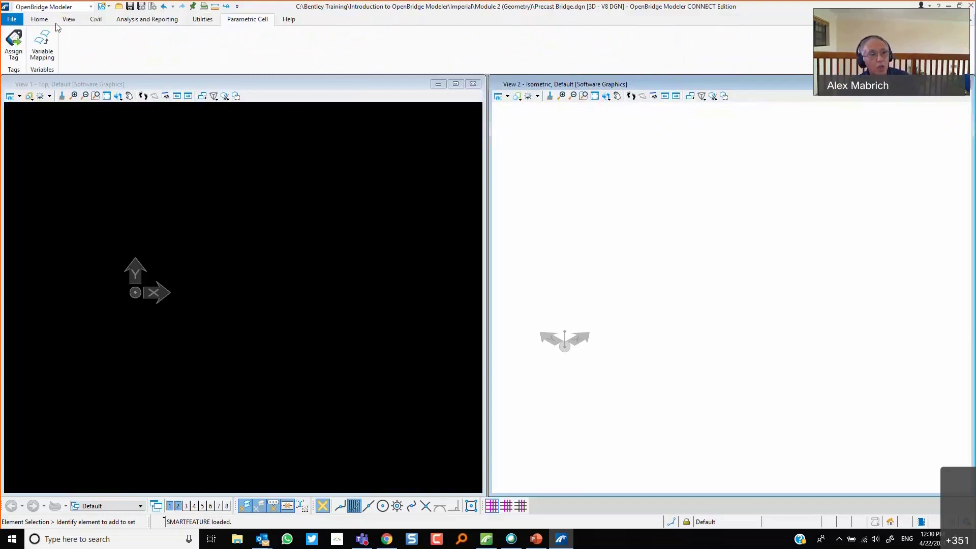
{"action": "left_click", "coordinate": [36, 20]}
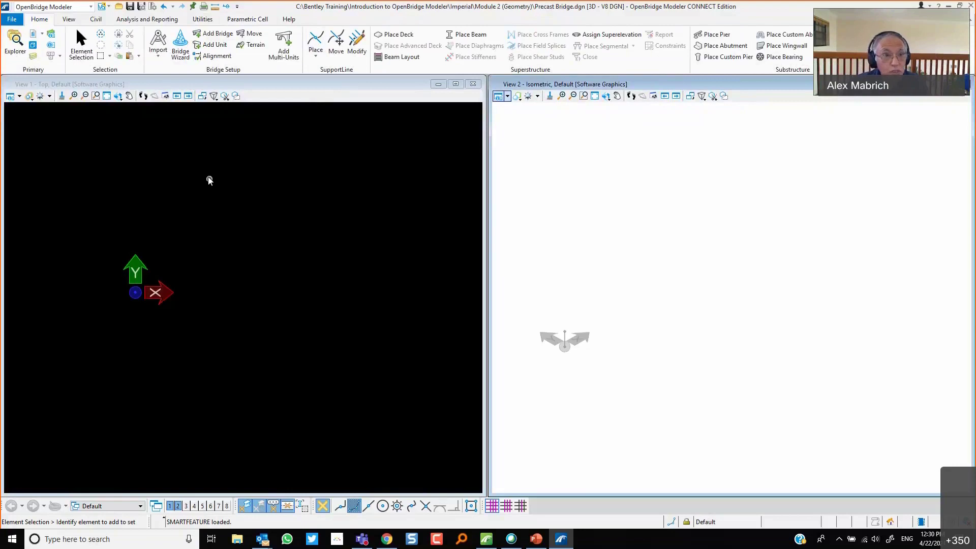
Examine the available workflows and their tools, setting the active workflow to ProConcrete and after that to Geotechnical.
{"action": "left_click", "coordinate": [84, 95]}
{"action": "left_click", "coordinate": [44, 8]}
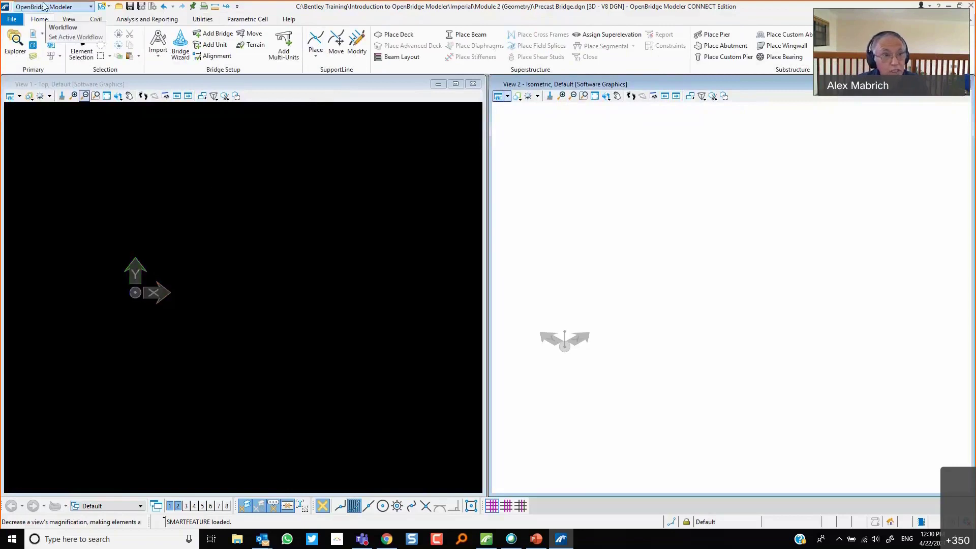
{"action": "left_click", "coordinate": [44, 7]}
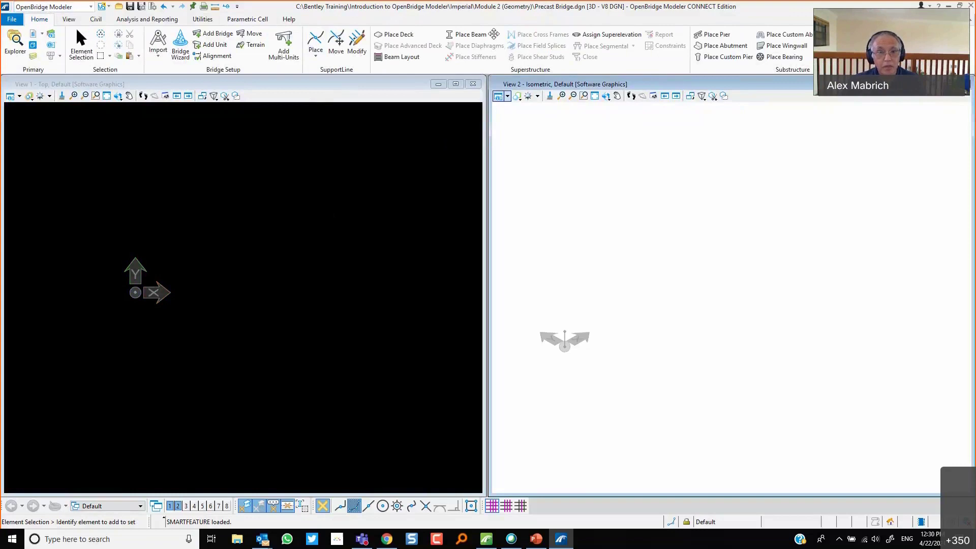
{"action": "left_click", "coordinate": [343, 151]}
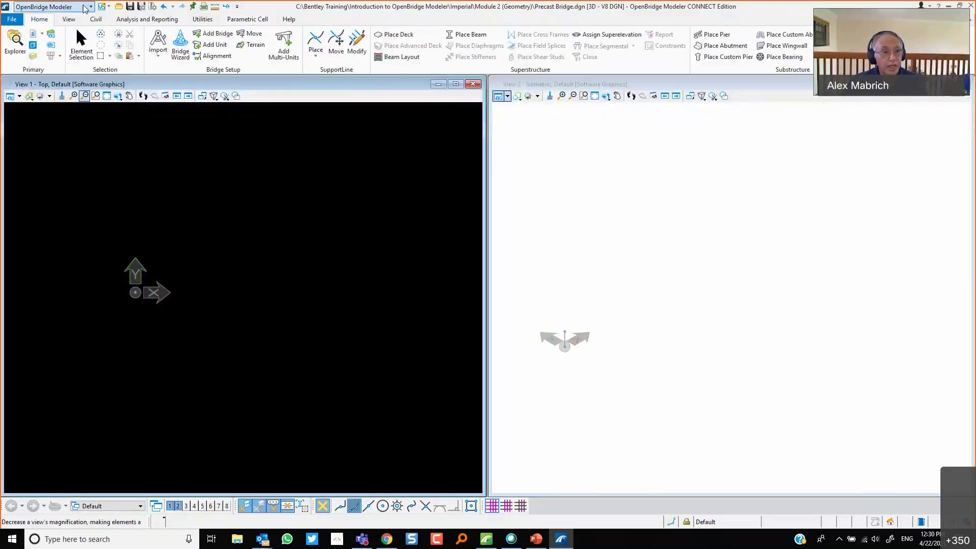
{"action": "left_click", "coordinate": [86, 7]}
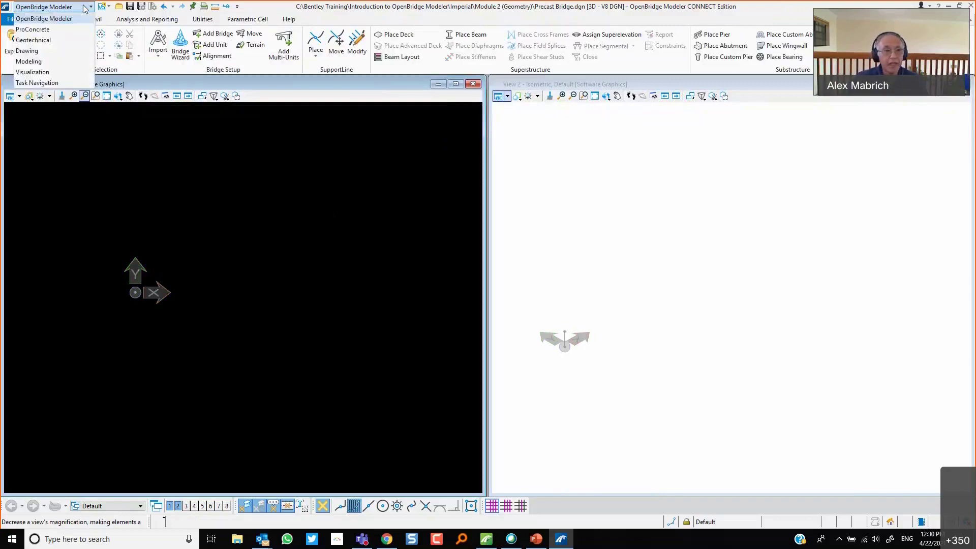
{"action": "left_click", "coordinate": [71, 31]}
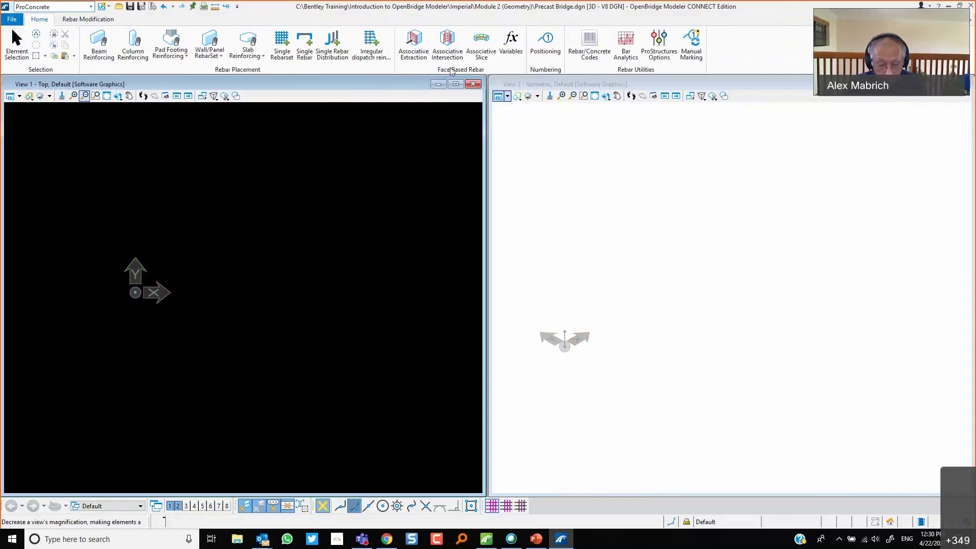
{"action": "left_click", "coordinate": [37, 8]}
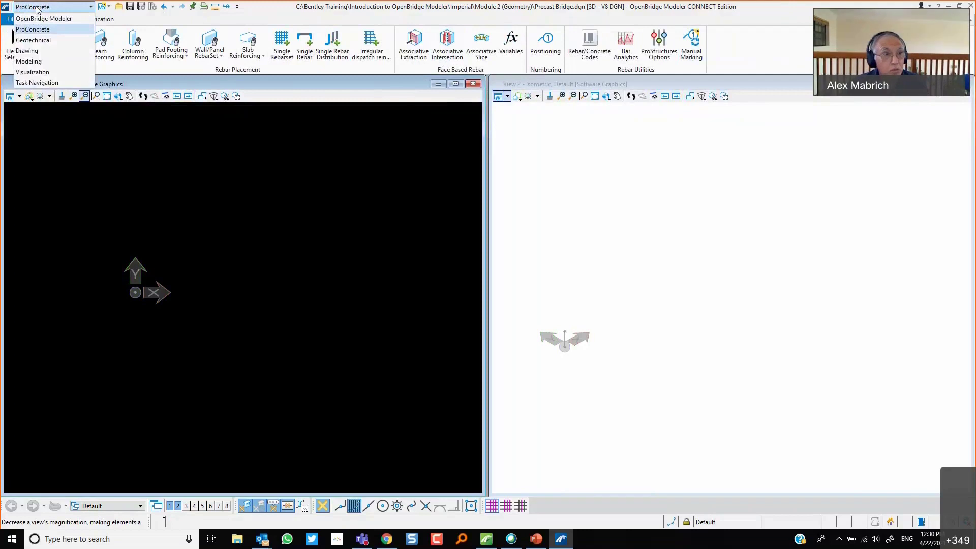
{"action": "left_click", "coordinate": [34, 40]}
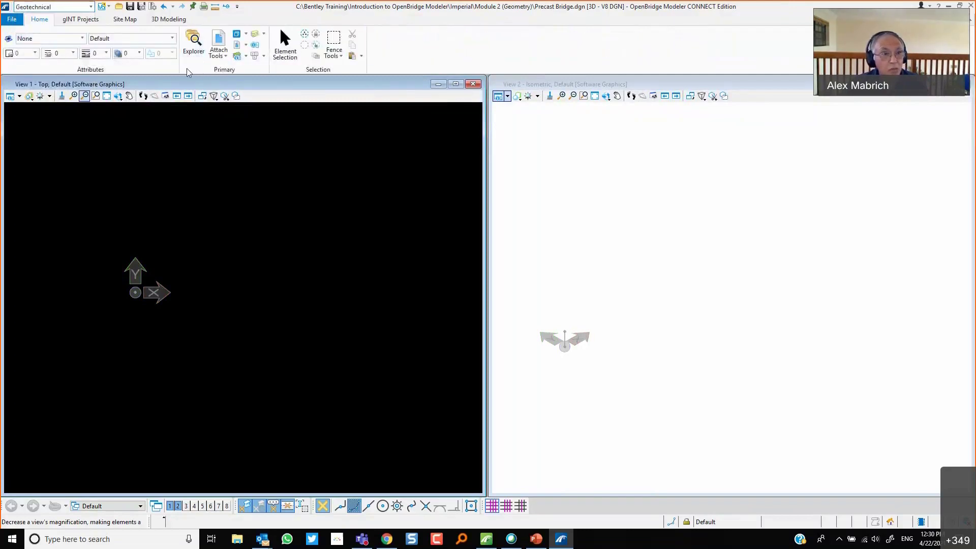
Look over the gINT Projects tools, set the active workflow to OpenBridge Modeler, and review its Civil tools, ending on the Home tools.
{"action": "left_click", "coordinate": [80, 20]}
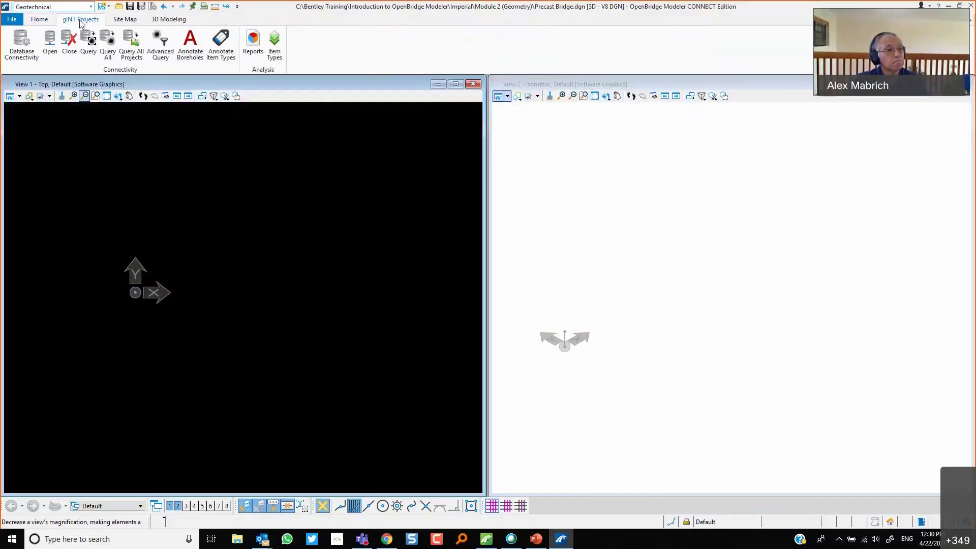
{"action": "left_click", "coordinate": [40, 19]}
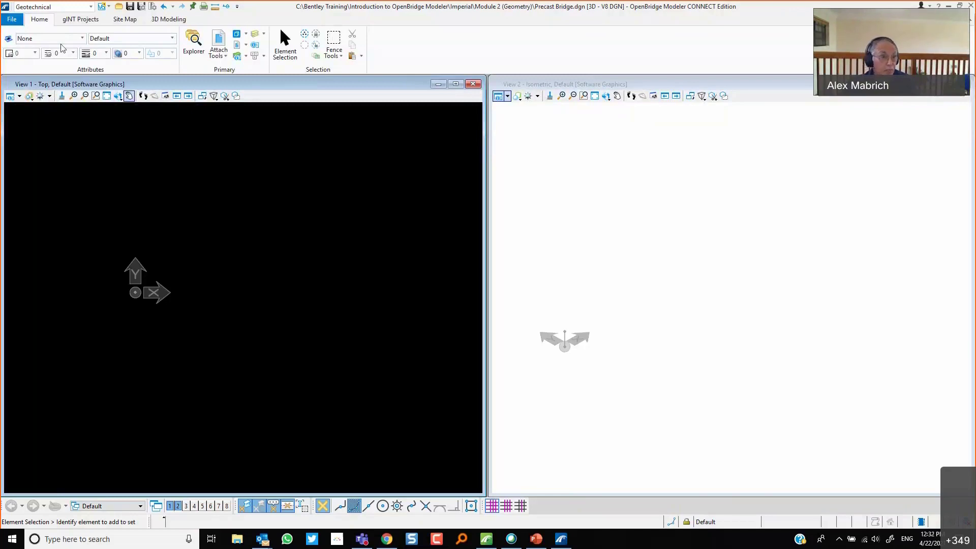
{"action": "left_click", "coordinate": [78, 8]}
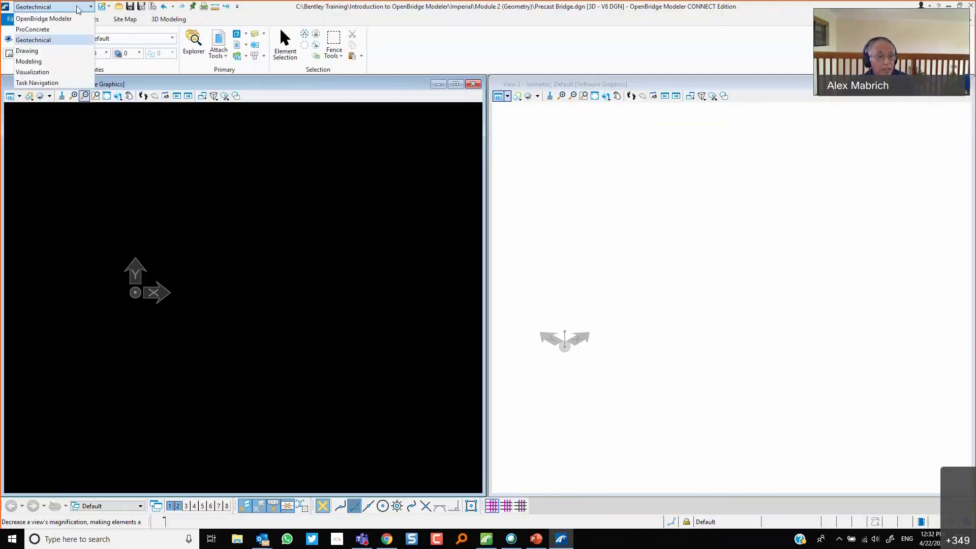
{"action": "left_click", "coordinate": [53, 19]}
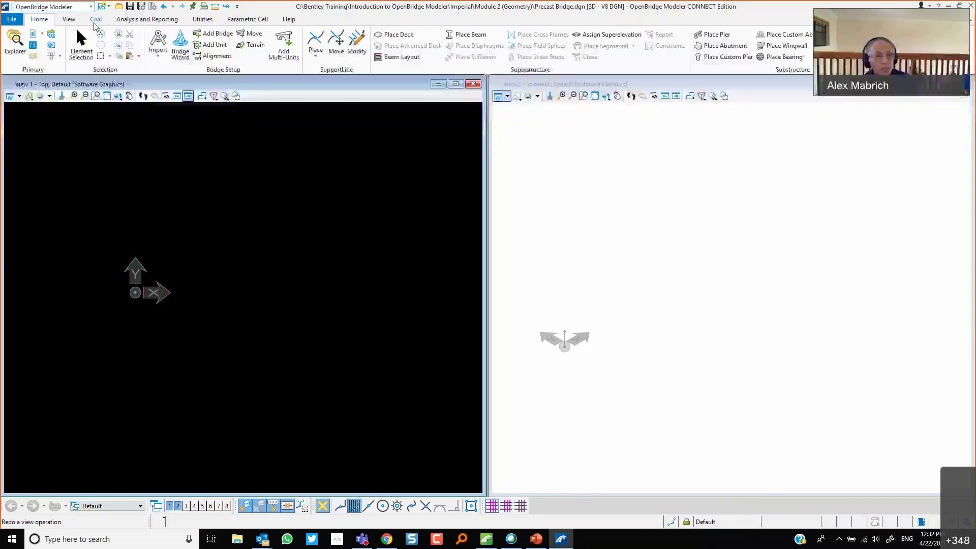
{"action": "left_click", "coordinate": [96, 20]}
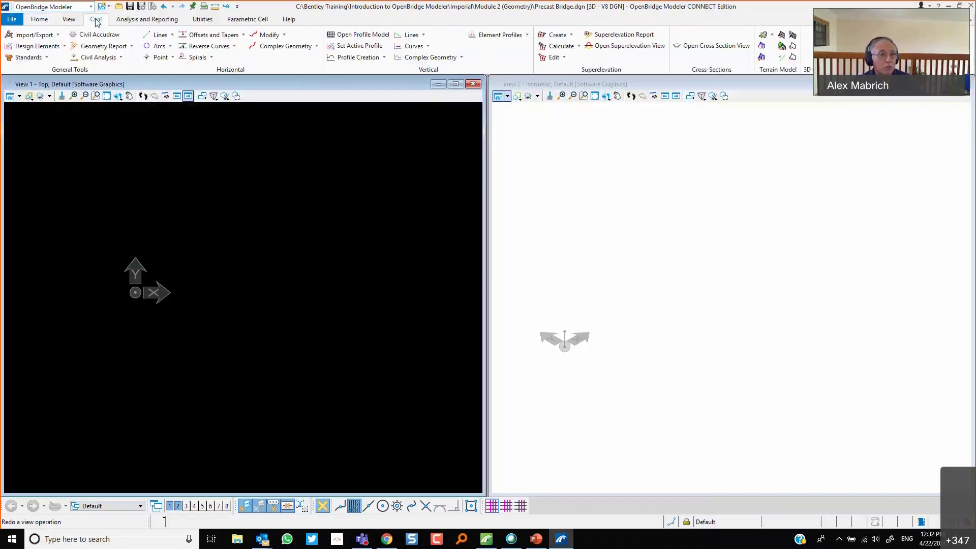
{"action": "left_click", "coordinate": [40, 23]}
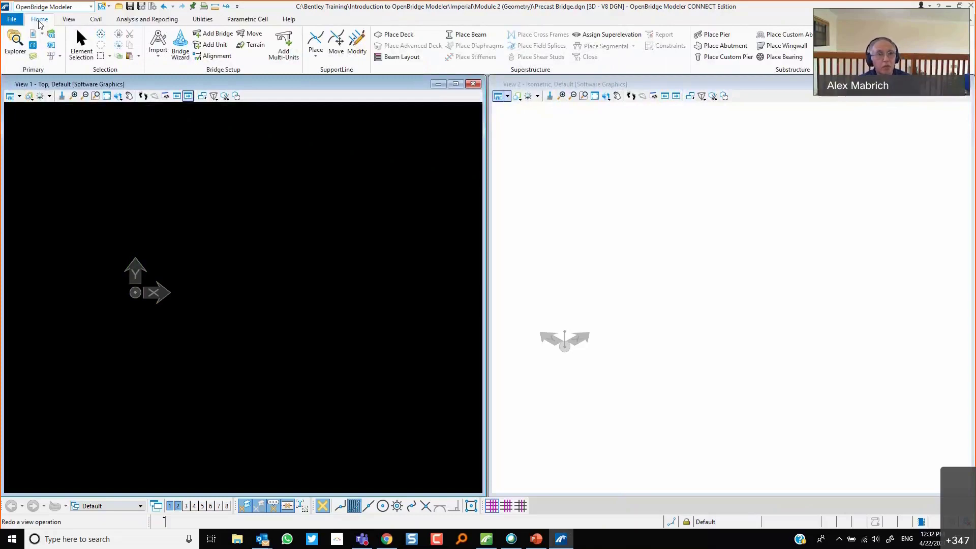
Switch to the Drawing workflow to look over its Home tools, and return to the OpenBridge Modeler workflow.
{"action": "left_click", "coordinate": [49, 6]}
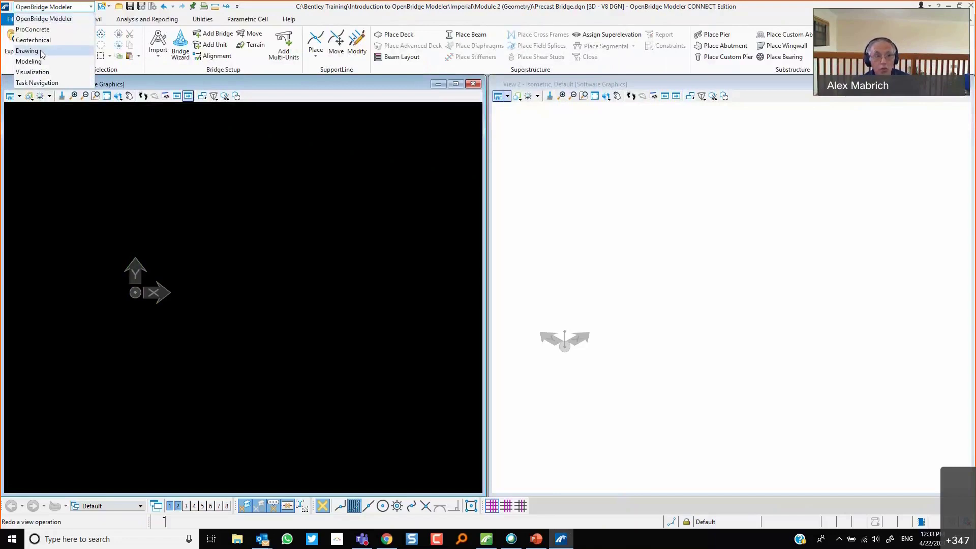
{"action": "key", "text": "Return"}
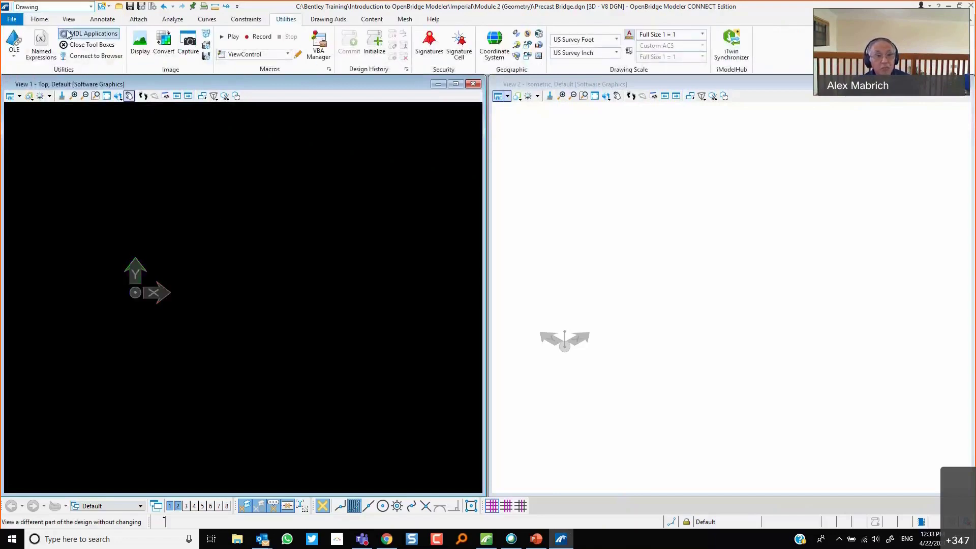
{"action": "left_click", "coordinate": [39, 20]}
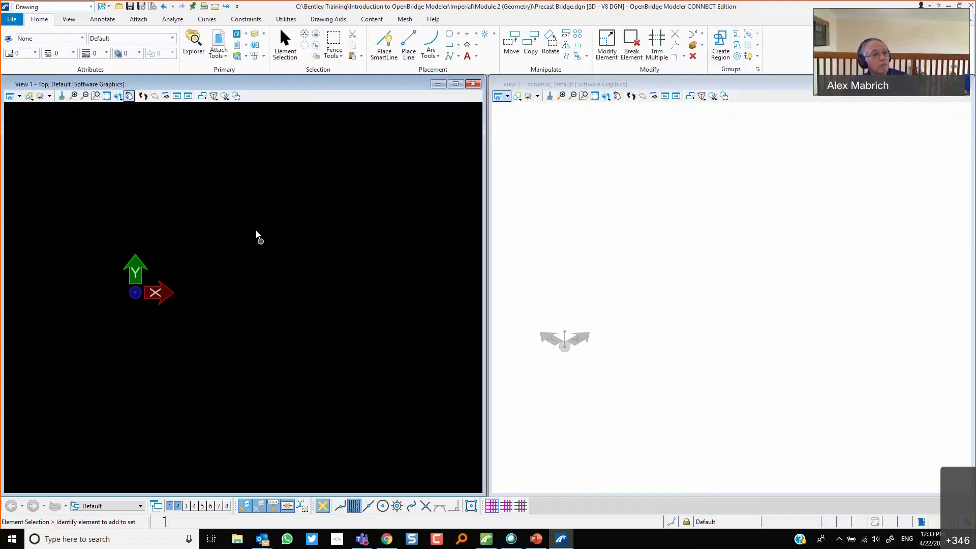
{"action": "left_click", "coordinate": [154, 95]}
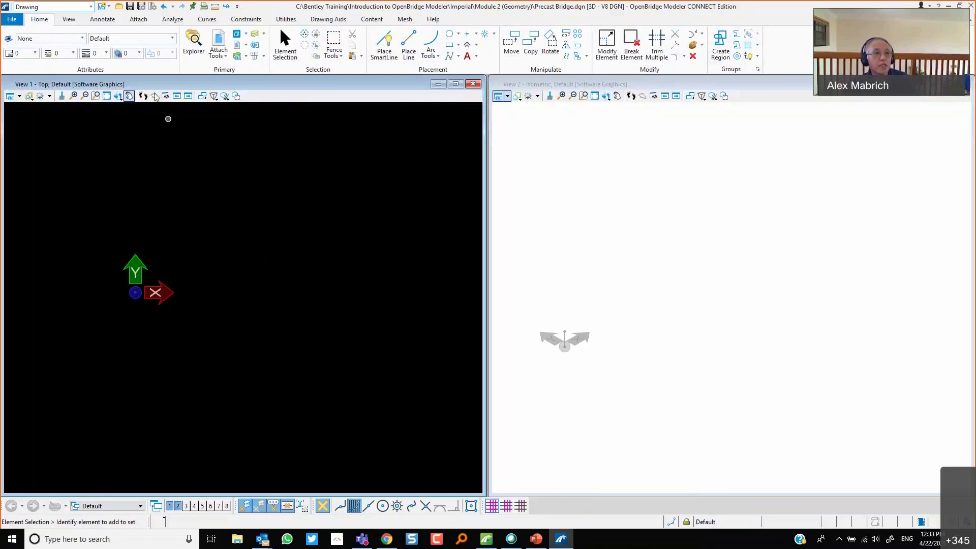
{"action": "left_click", "coordinate": [53, 7]}
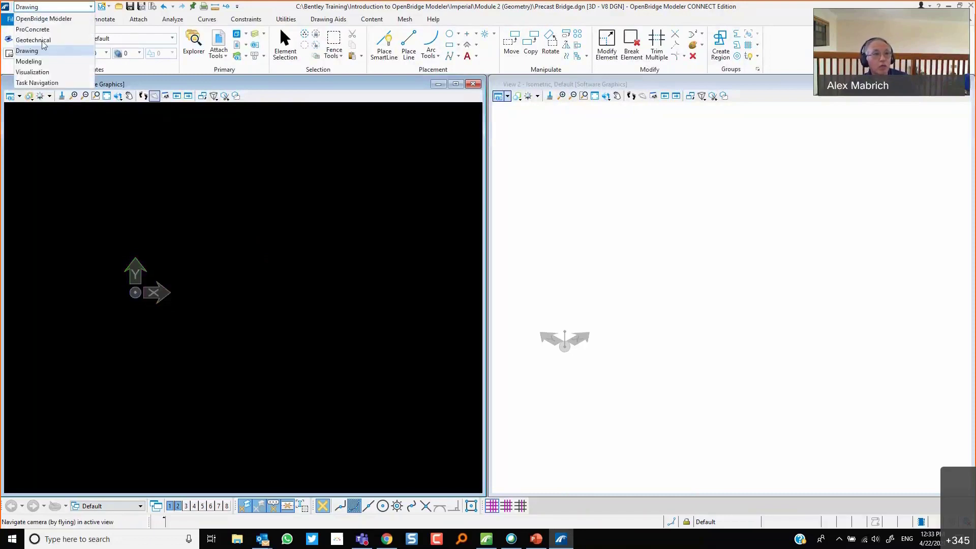
{"action": "left_click", "coordinate": [33, 20]}
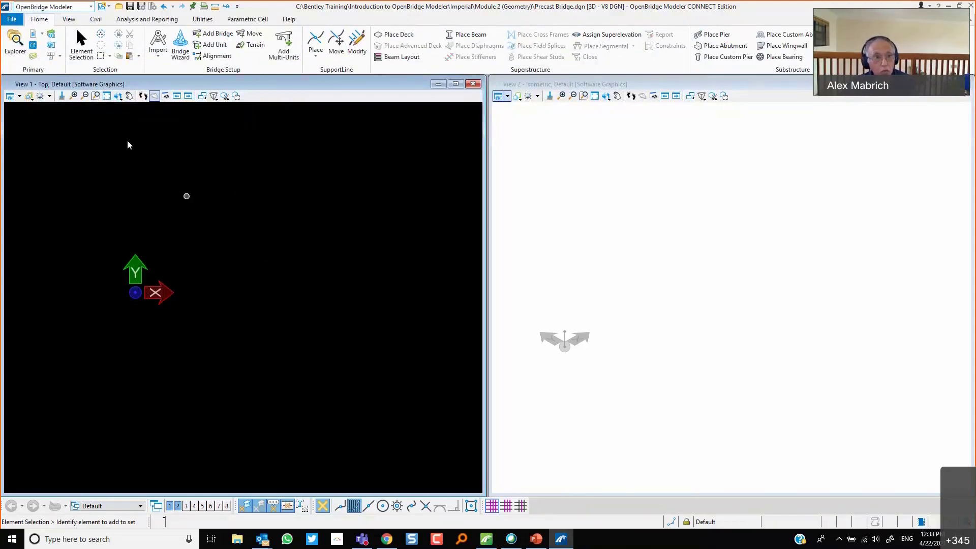
Attach Geometry.dgn from the Module 2 (Geometry) folder as a reference with Coincident - World orientation.
{"action": "left_click", "coordinate": [34, 36]}
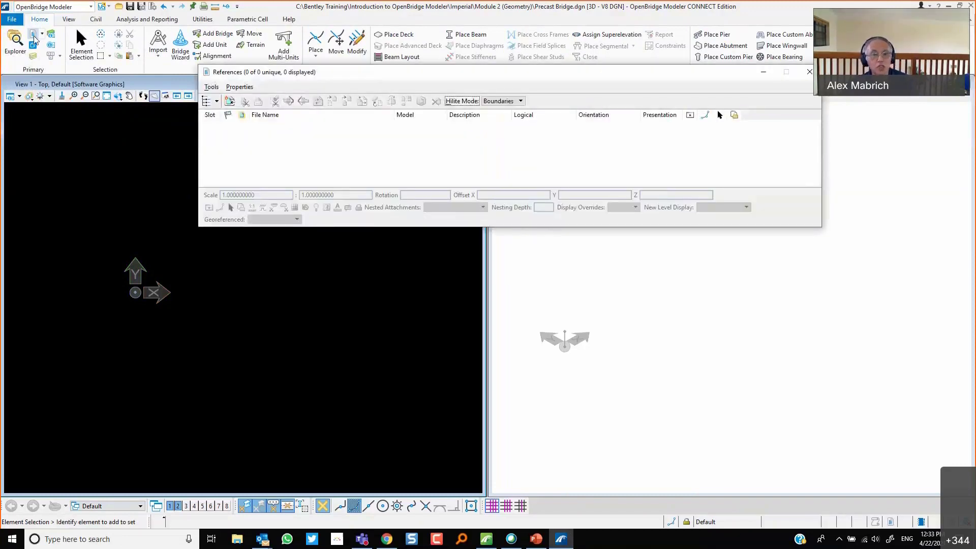
{"action": "left_click", "coordinate": [216, 89]}
{"action": "left_click", "coordinate": [227, 105]}
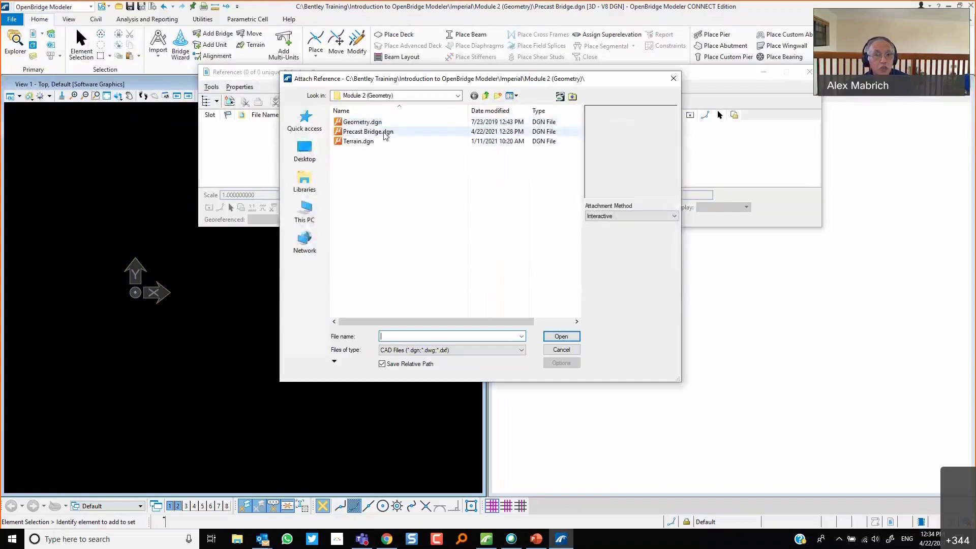
{"action": "left_click", "coordinate": [379, 123]}
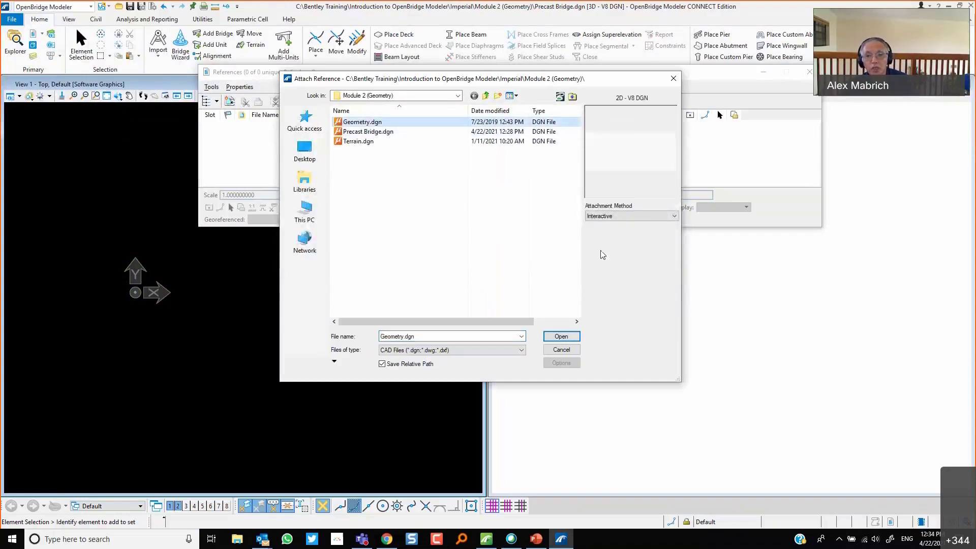
{"action": "left_click", "coordinate": [561, 336]}
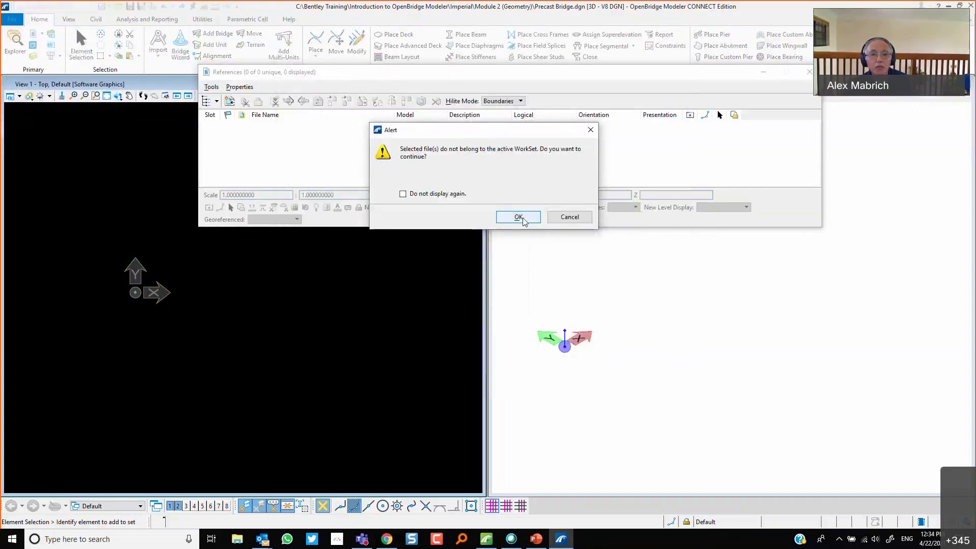
{"action": "left_click", "coordinate": [524, 217]}
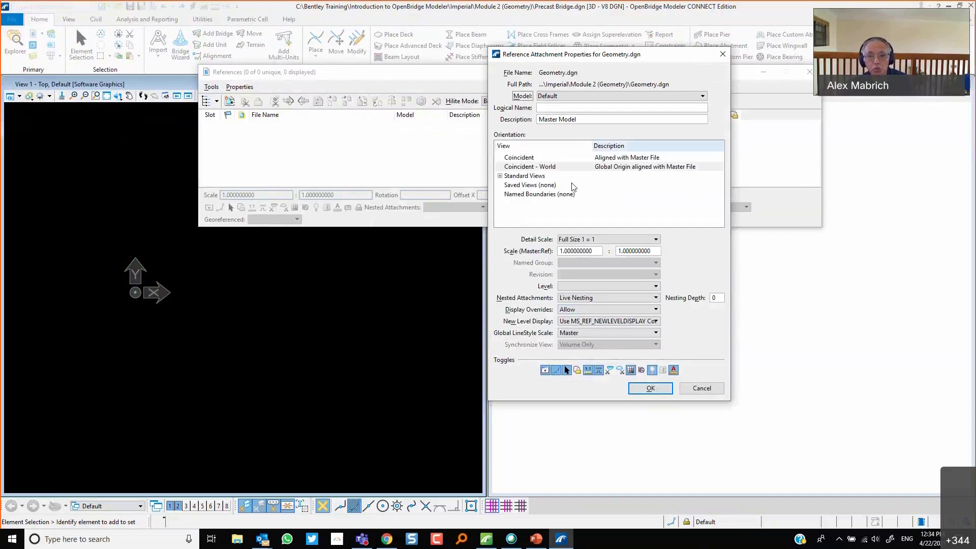
{"action": "left_click", "coordinate": [655, 391]}
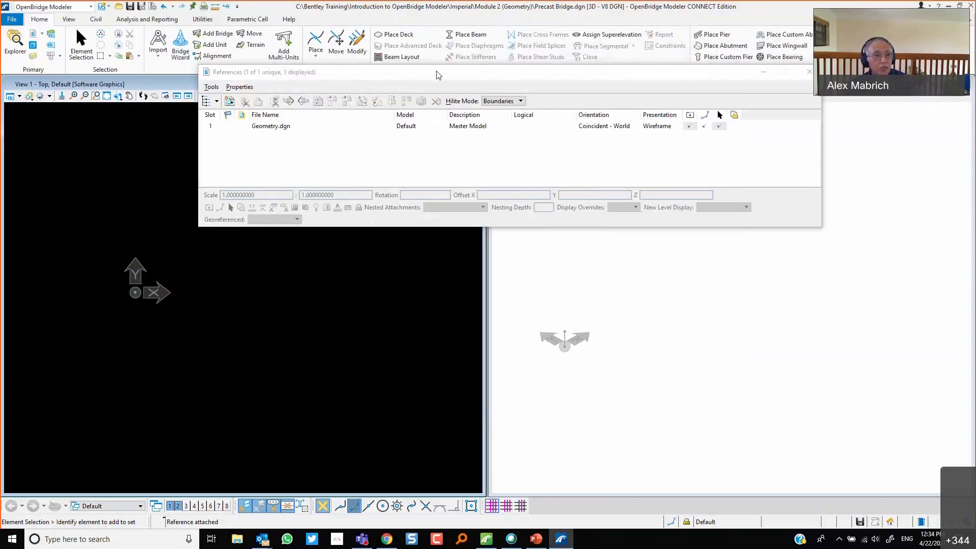
Try to fit View 1 to the attached geometry, and detach the Geometry.dgn reference.
{"action": "left_click_drag", "start_coordinate": [437, 73], "coordinate": [556, 112]}
{"action": "left_click", "coordinate": [106, 97]}
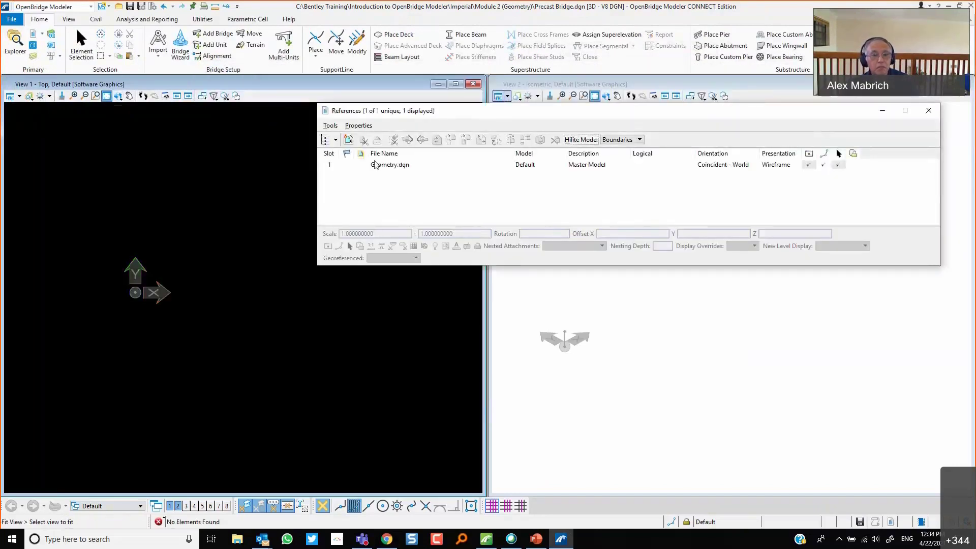
{"action": "left_click_drag", "start_coordinate": [472, 116], "coordinate": [434, 109]}
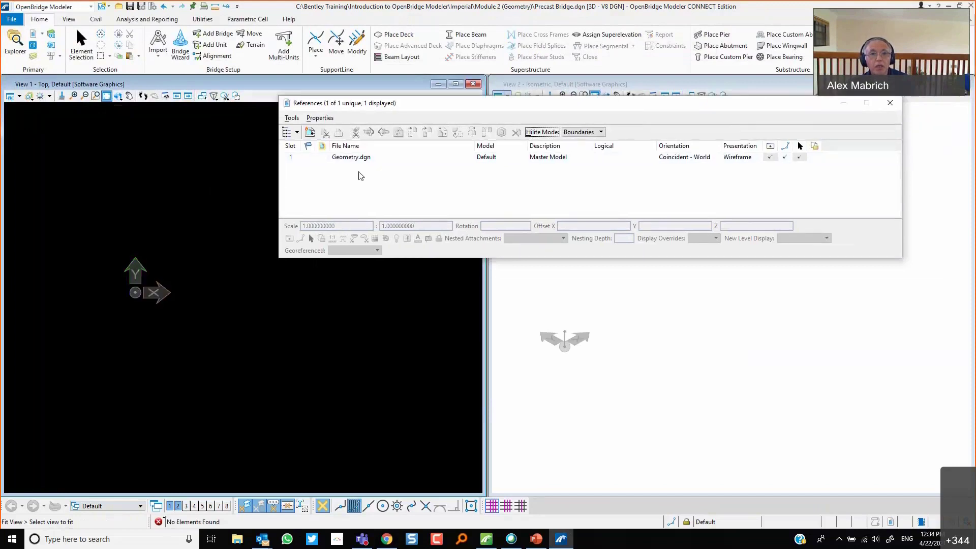
{"action": "left_click", "coordinate": [344, 157]}
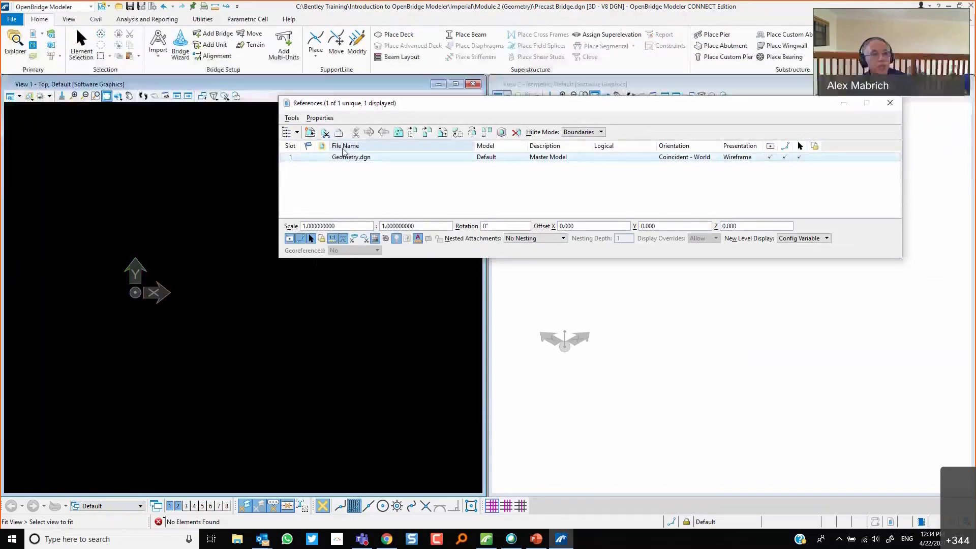
{"action": "left_click", "coordinate": [111, 96]}
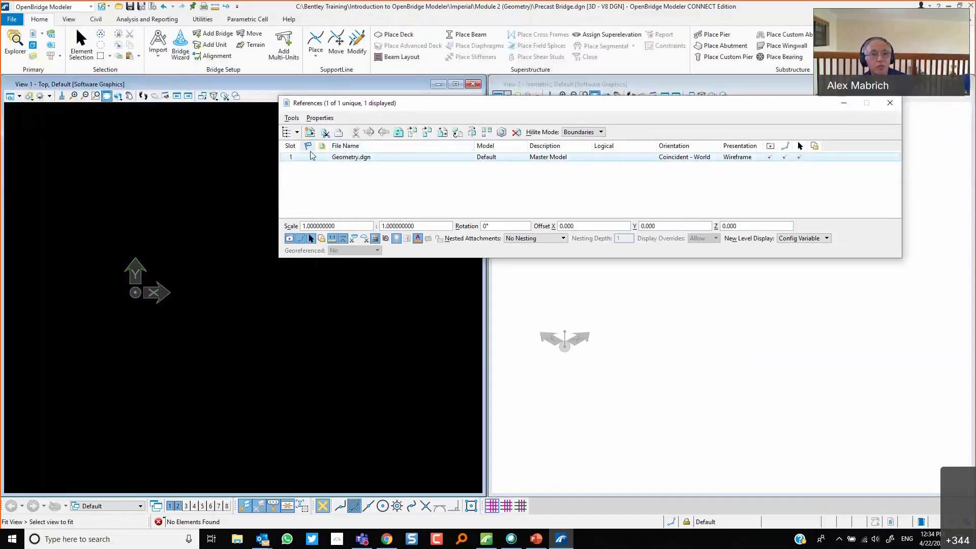
{"action": "right_click", "coordinate": [312, 158]}
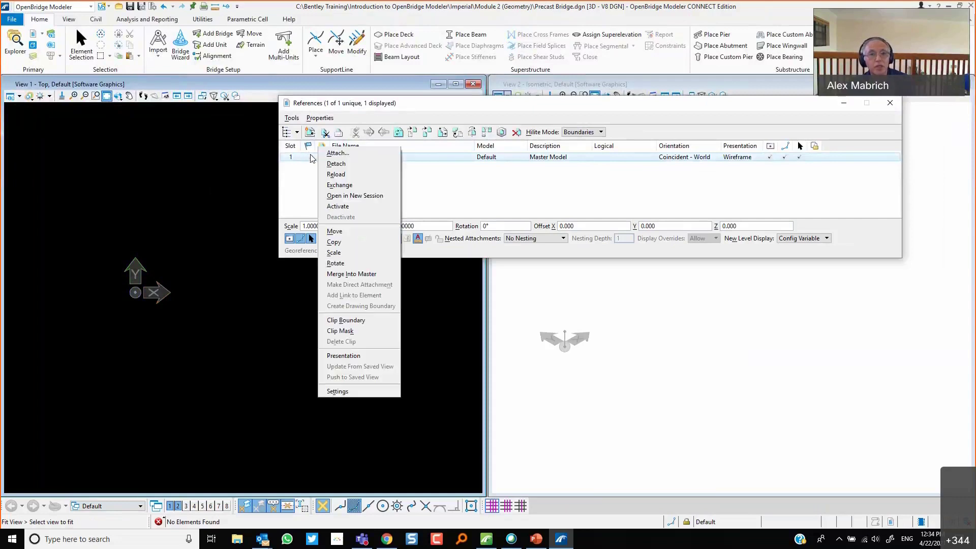
{"action": "left_click", "coordinate": [336, 163]}
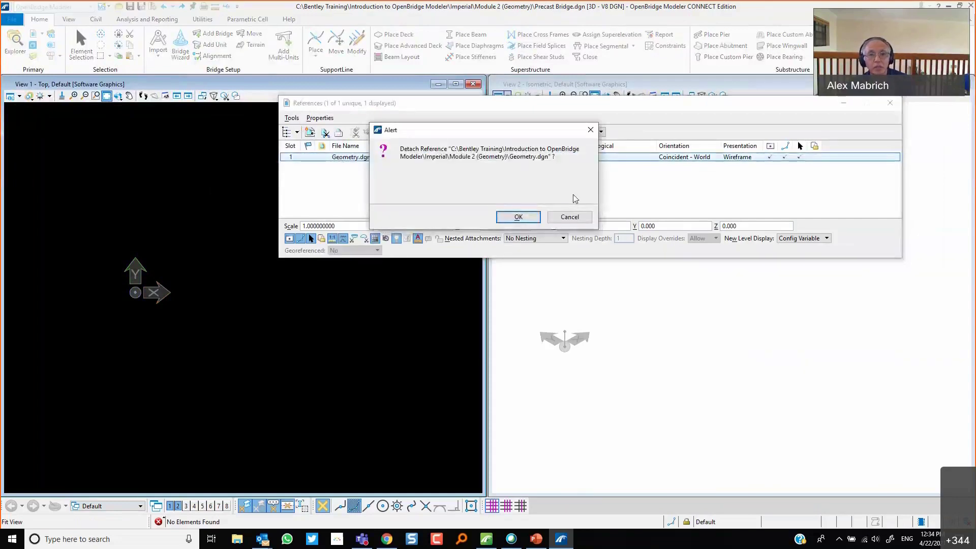
{"action": "left_click", "coordinate": [518, 216]}
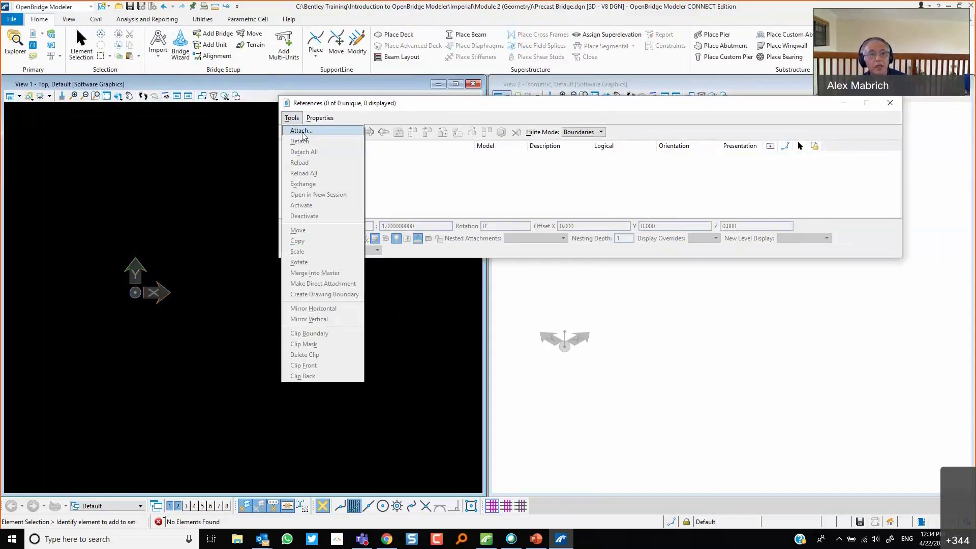
Attach Geometry.dgn from the Module 3 (Precast Grider Bridge) folder as a Coincident - World reference and fit View 1 to it.
{"action": "left_click", "coordinate": [301, 131]}
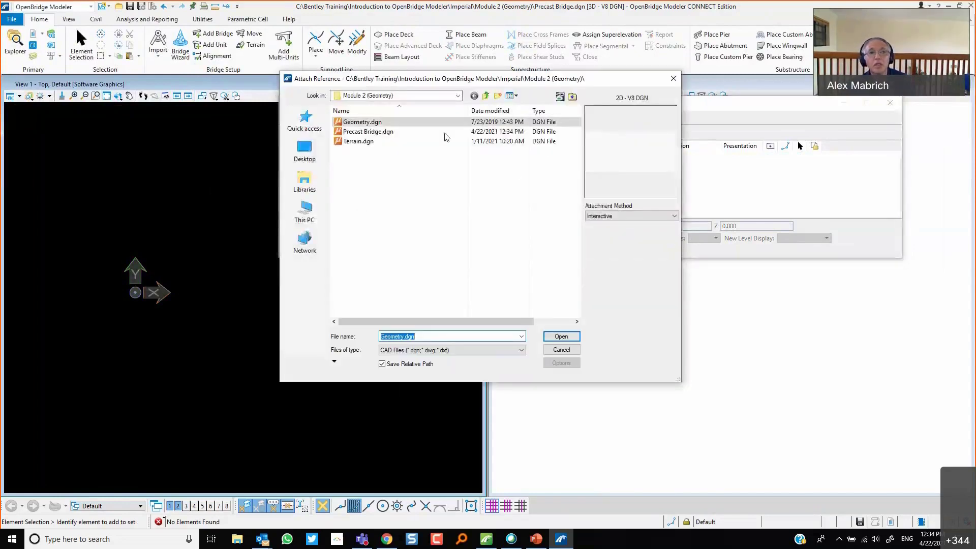
{"action": "left_click", "coordinate": [486, 96]}
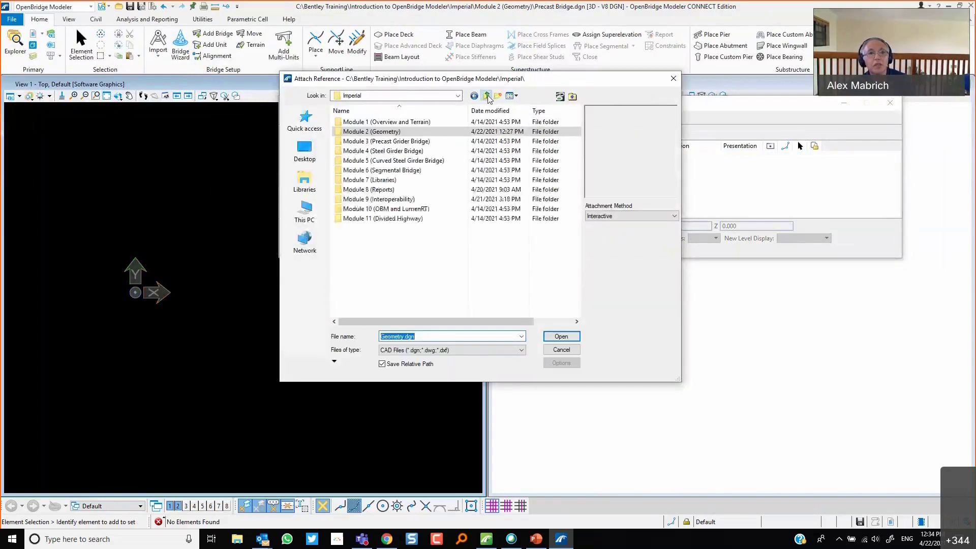
{"action": "double_click", "coordinate": [372, 141]}
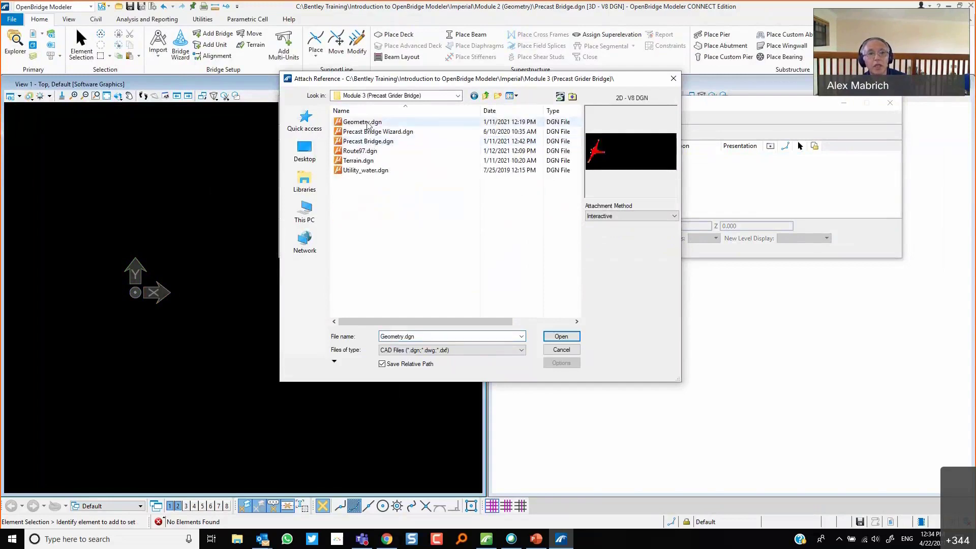
{"action": "left_click", "coordinate": [369, 123]}
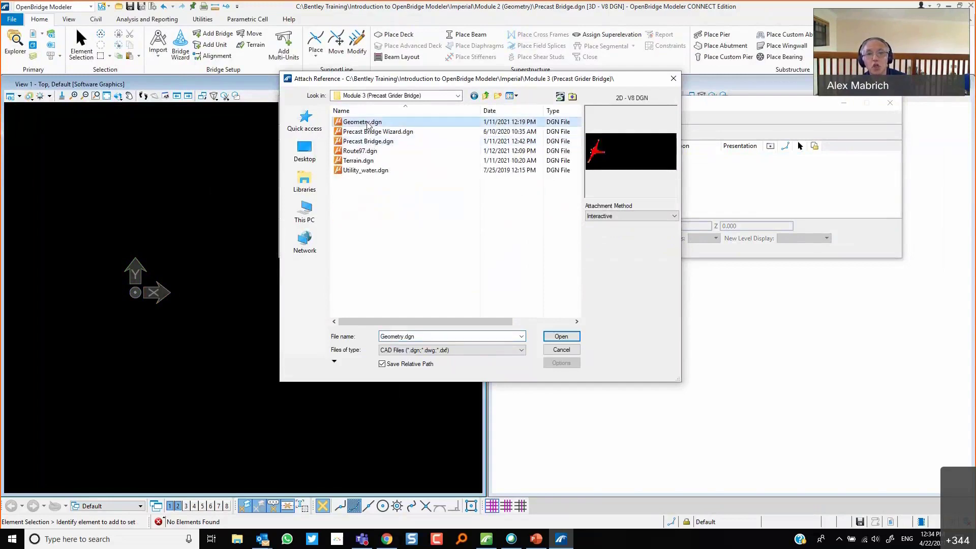
{"action": "left_click", "coordinate": [563, 337]}
{"action": "left_click", "coordinate": [520, 217]}
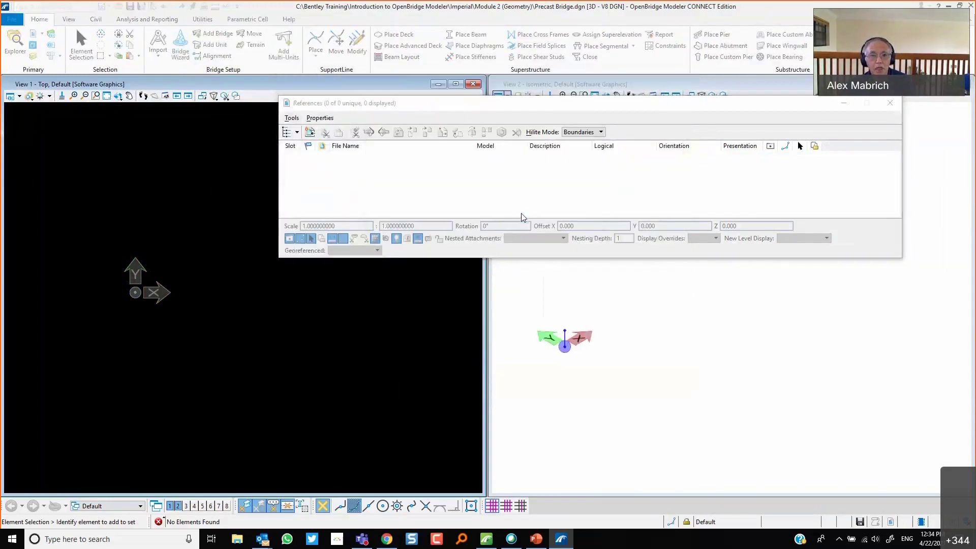
{"action": "left_click", "coordinate": [649, 388]}
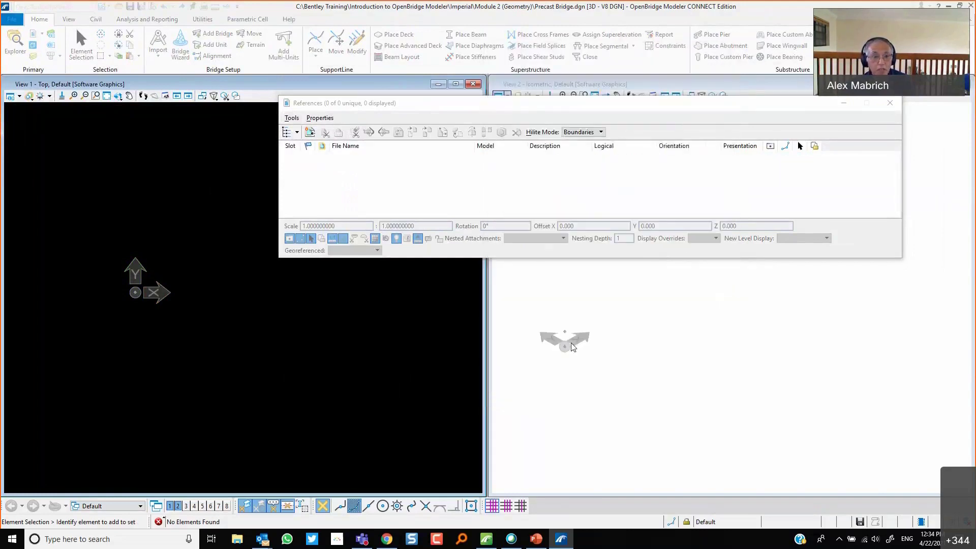
{"action": "left_click", "coordinate": [105, 96]}
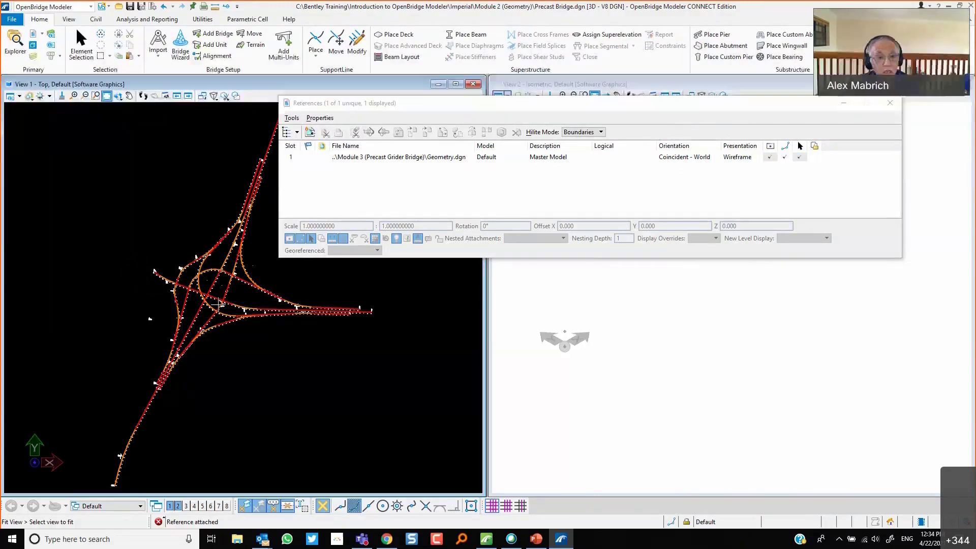
{"action": "scroll", "coordinate": [219, 303], "scroll_direction": "up", "scroll_amount": 4}
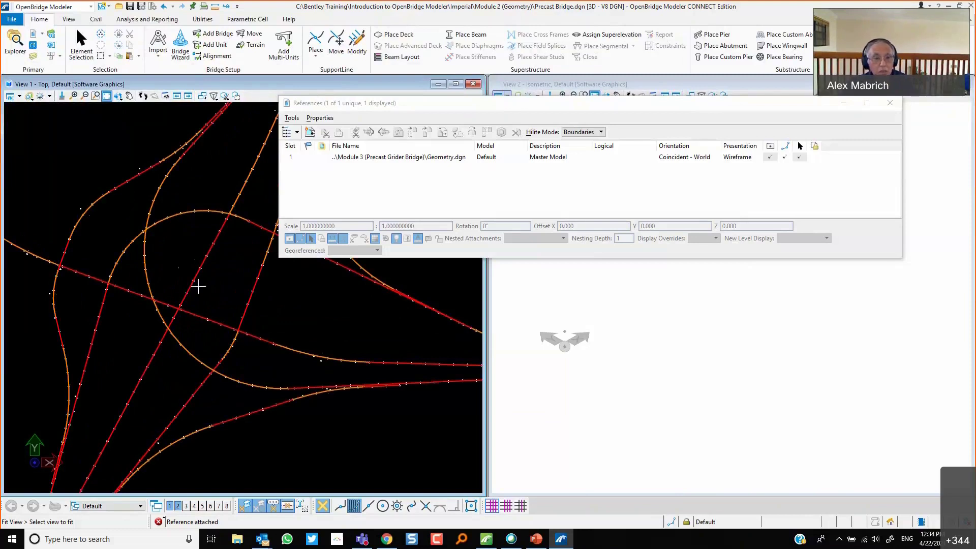
Attach Terrain.dgn from the Module 2 (Geometry) folder as a reference with Coincident - World orientation, and close the references list.
{"action": "left_click", "coordinate": [293, 119]}
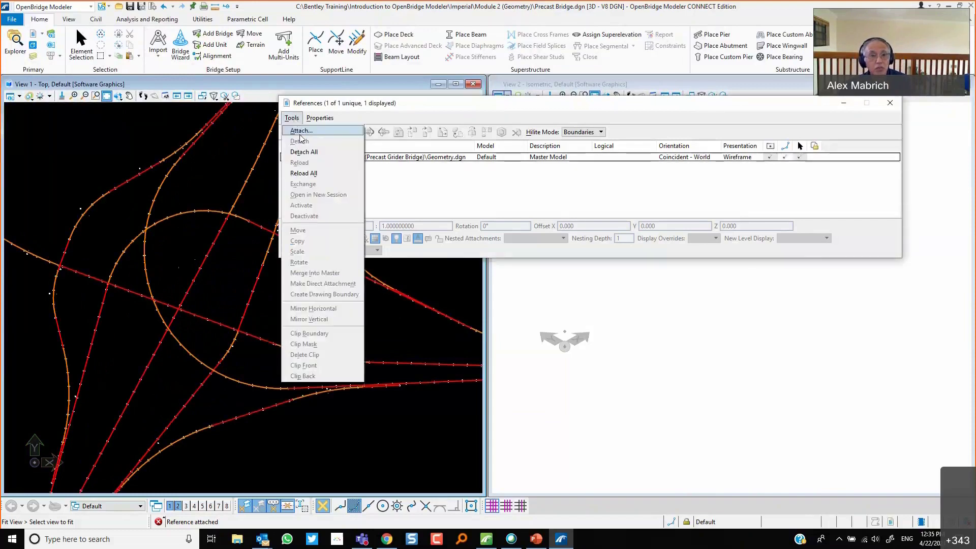
{"action": "left_click", "coordinate": [301, 134]}
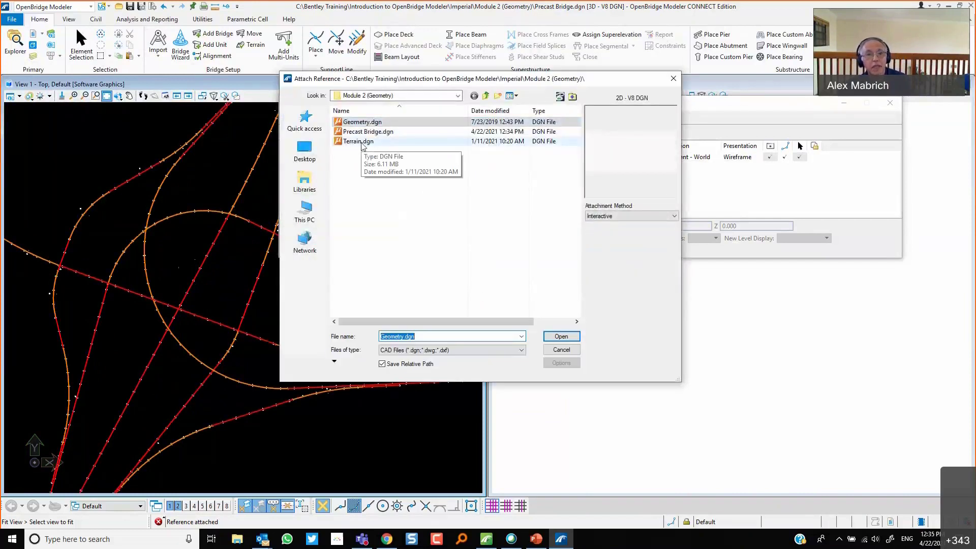
{"action": "left_click", "coordinate": [362, 143]}
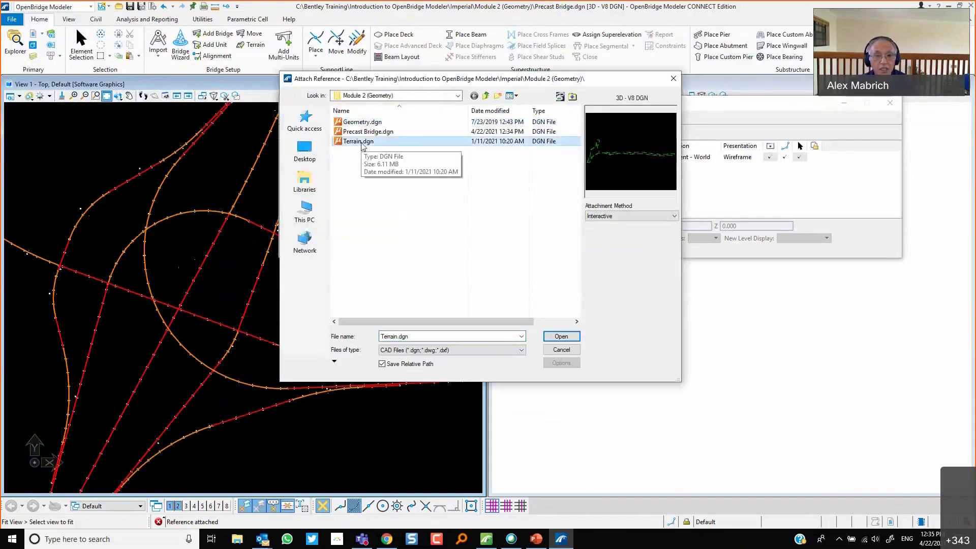
{"action": "left_click", "coordinate": [572, 339]}
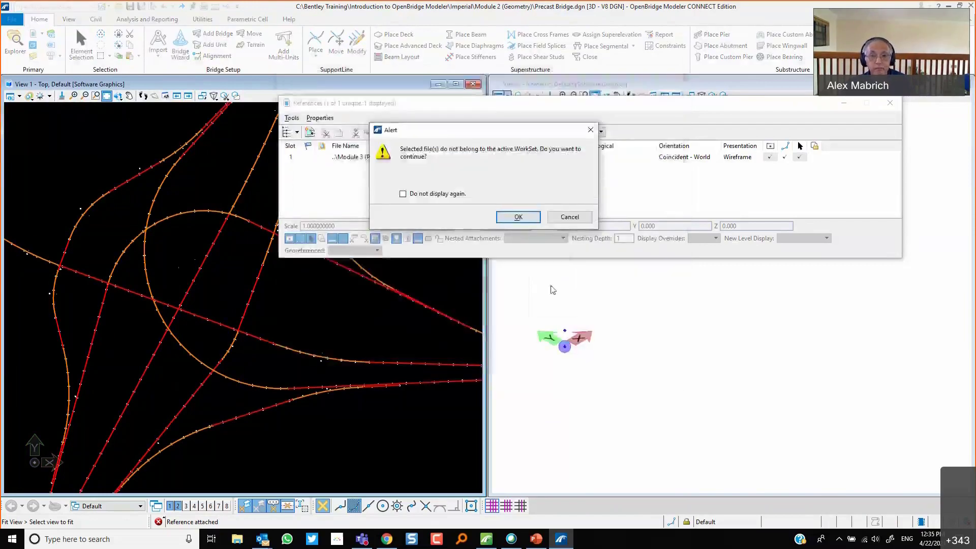
{"action": "left_click", "coordinate": [517, 217]}
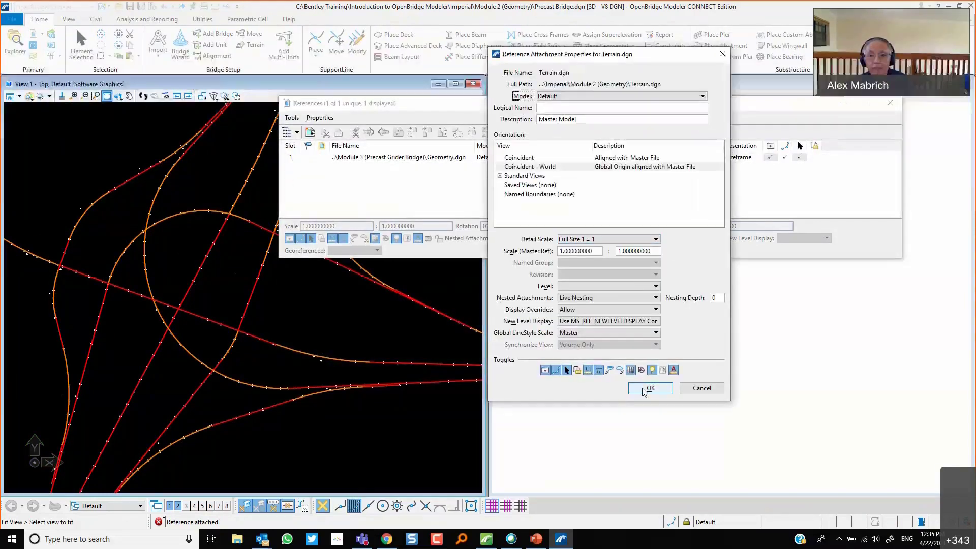
{"action": "left_click", "coordinate": [650, 388]}
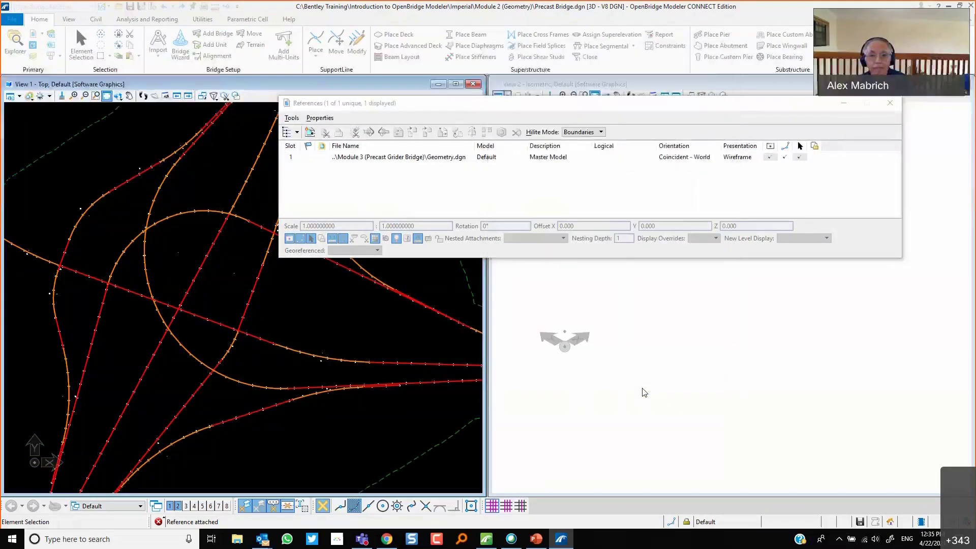
{"action": "left_click", "coordinate": [890, 104]}
Show the terrain boundary around the interchange in View 1, and fit View 2 to the attached references, enlarging the interchange.
{"action": "scroll", "coordinate": [375, 328], "scroll_direction": "down", "scroll_amount": 4}
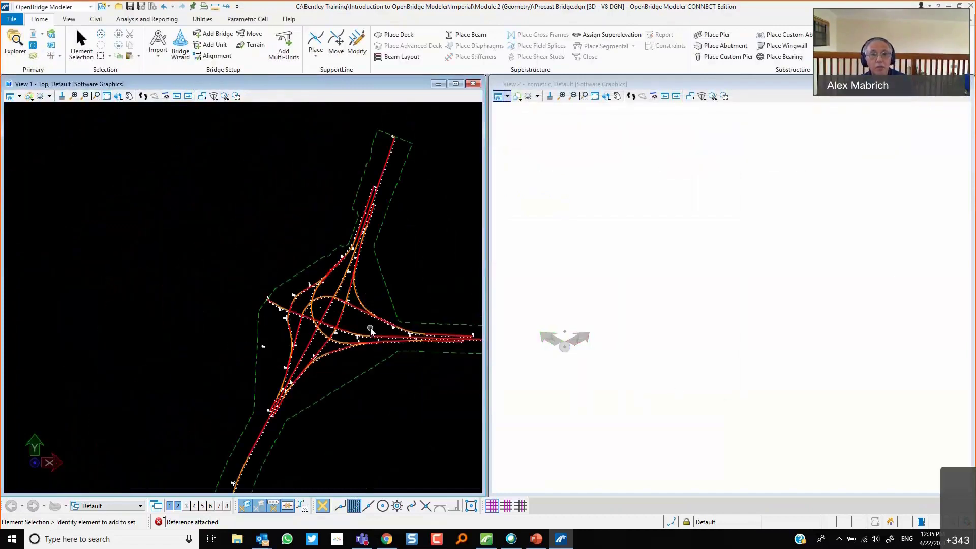
{"action": "scroll", "coordinate": [370, 331], "scroll_direction": "up", "scroll_amount": 2}
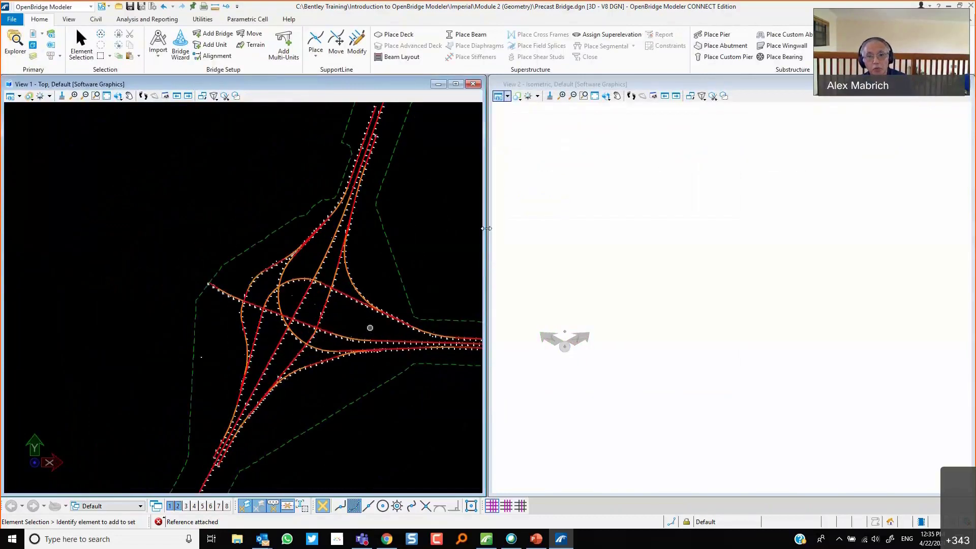
{"action": "left_click", "coordinate": [595, 96]}
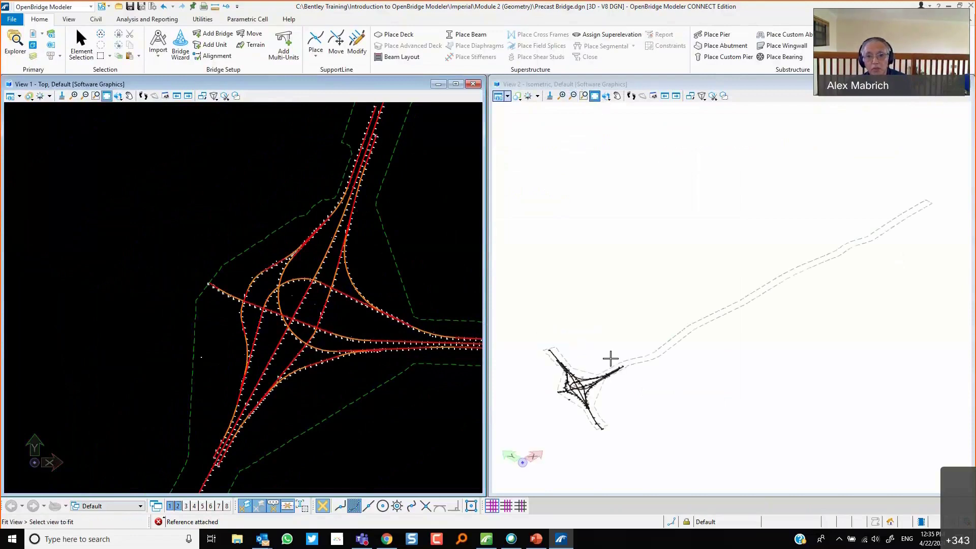
{"action": "scroll", "coordinate": [578, 392], "scroll_direction": "up", "scroll_amount": 5}
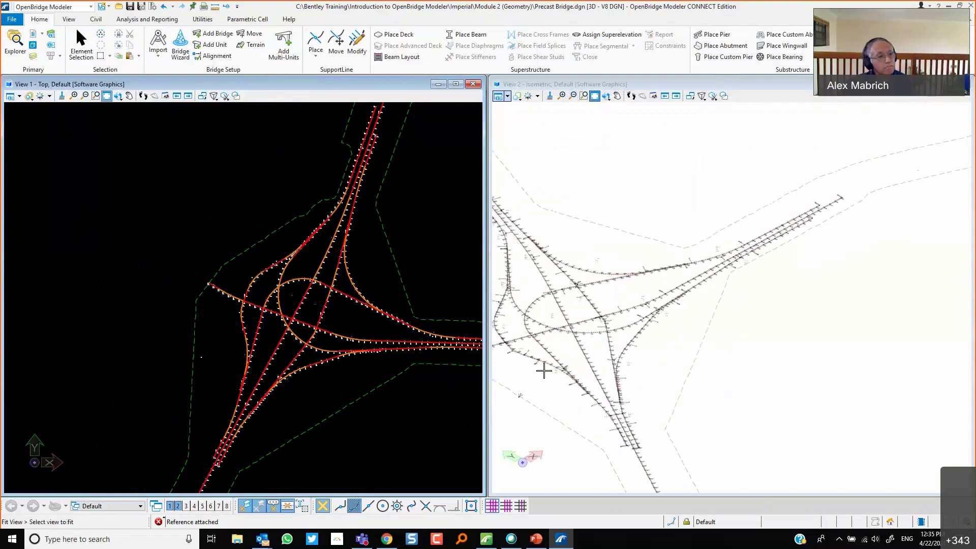
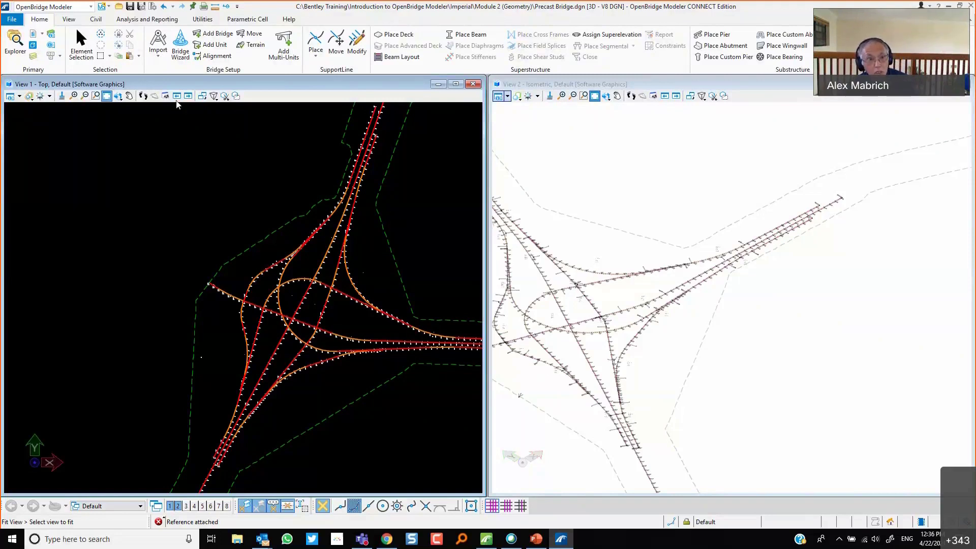
Start a geometry import and limit the selectable files to InRoads Geometry Files (*.alg).
{"action": "left_click", "coordinate": [157, 56]}
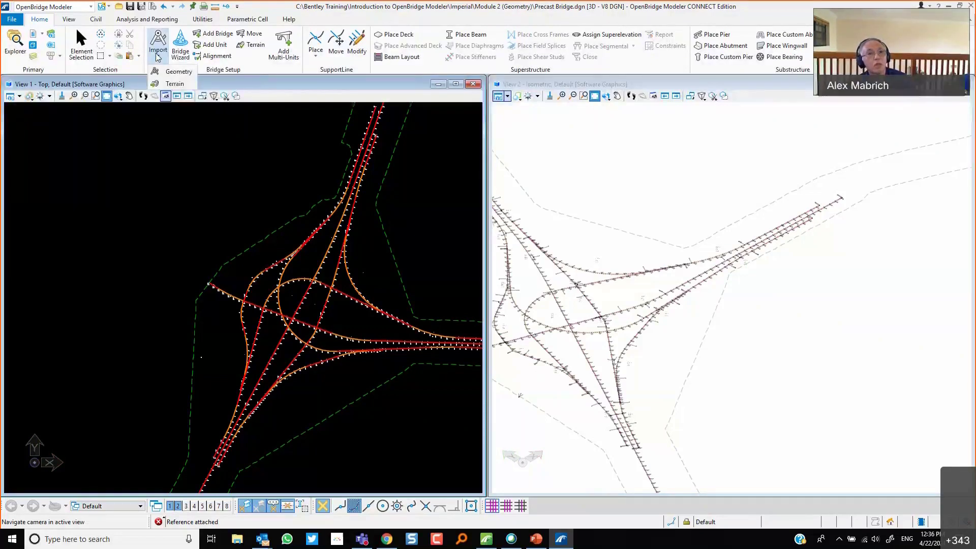
{"action": "left_click", "coordinate": [175, 72]}
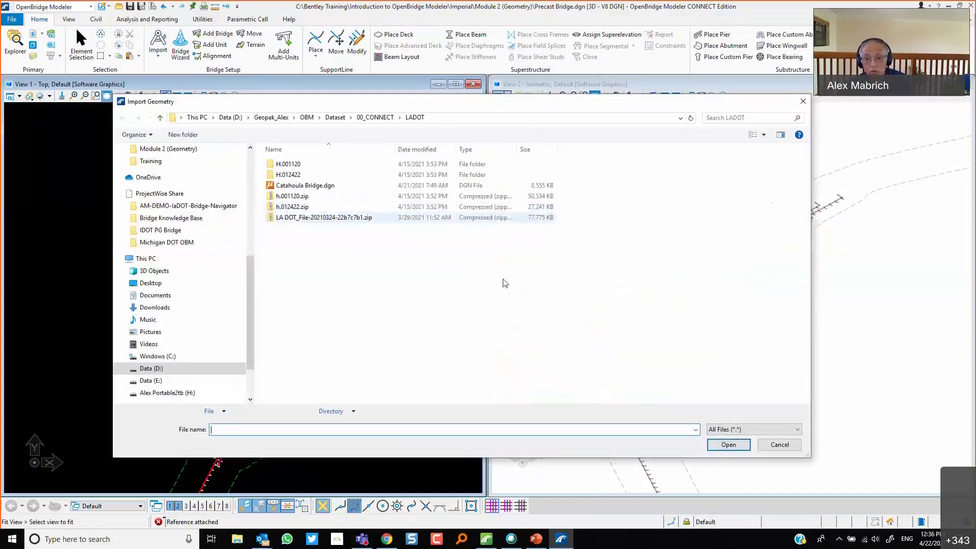
{"action": "left_click", "coordinate": [726, 430]}
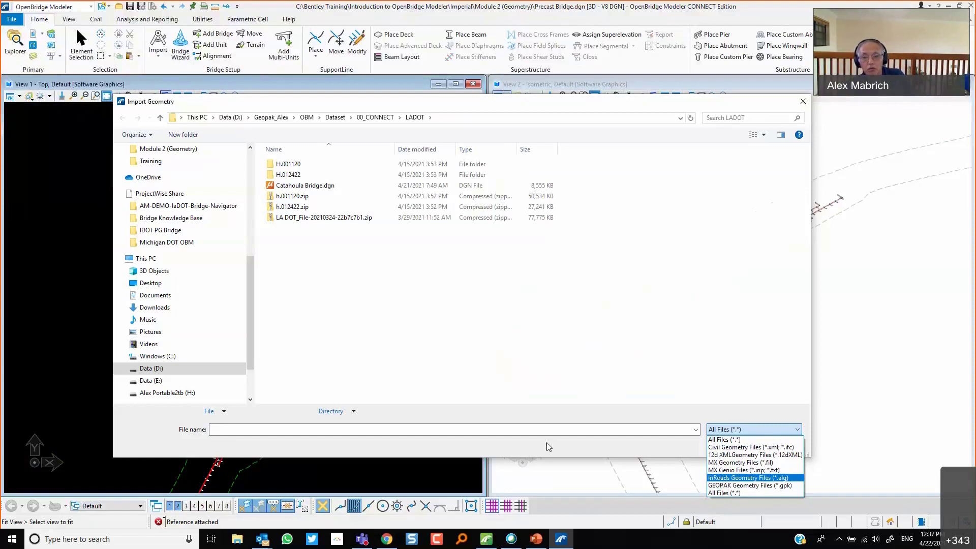
{"action": "left_click", "coordinate": [728, 478]}
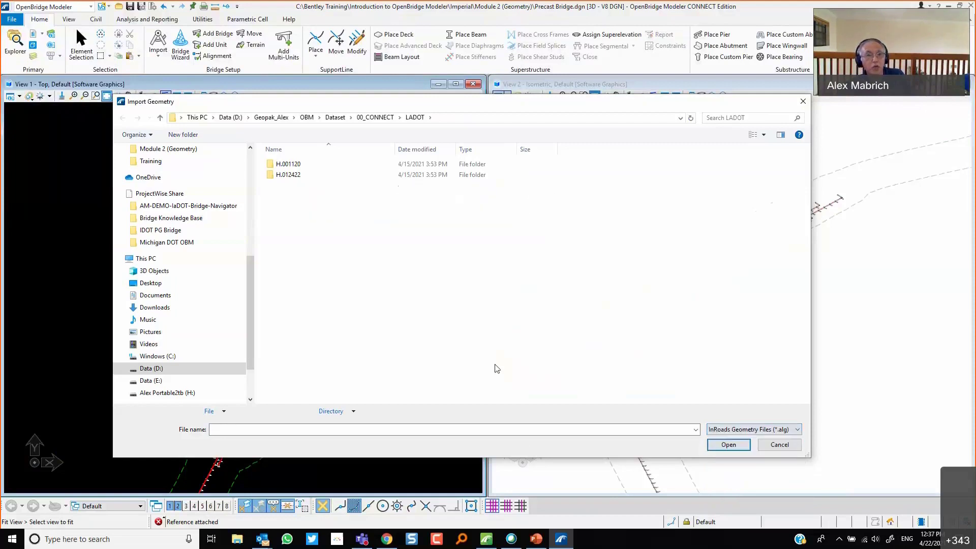
Open Geometry.alg for import from Bentley Training, Introduction to OpenBridge Modeler, Imperial, Module 2 (Geometry), and return to the import options.
{"action": "scroll", "coordinate": [202, 234], "scroll_direction": "up", "scroll_amount": 4}
{"action": "scroll", "coordinate": [202, 234], "scroll_direction": "up", "scroll_amount": 3}
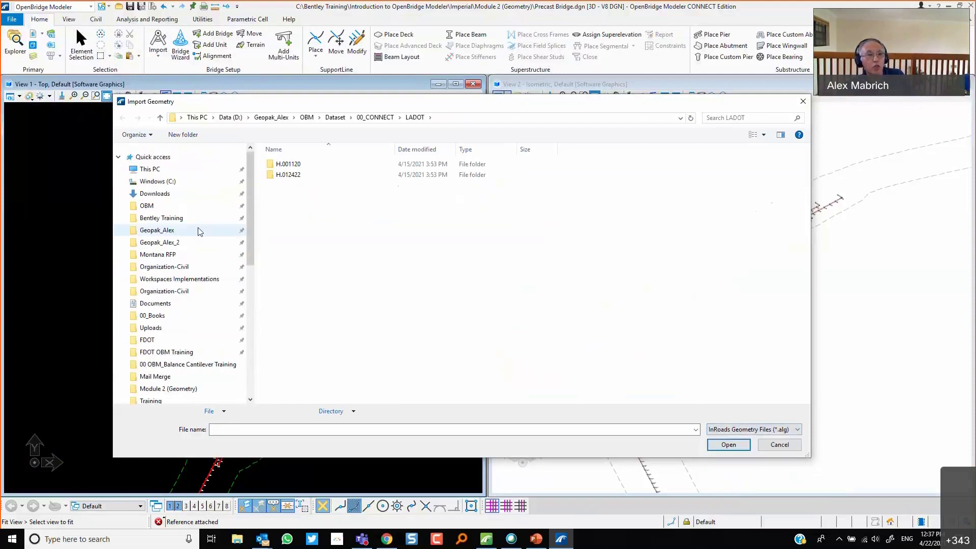
{"action": "left_click", "coordinate": [157, 219]}
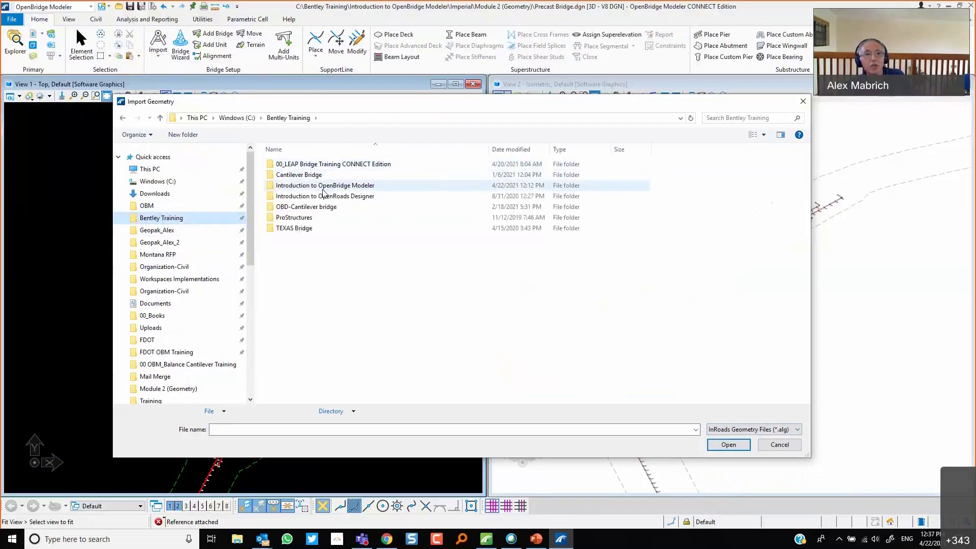
{"action": "double_click", "coordinate": [323, 186]}
{"action": "double_click", "coordinate": [294, 165]}
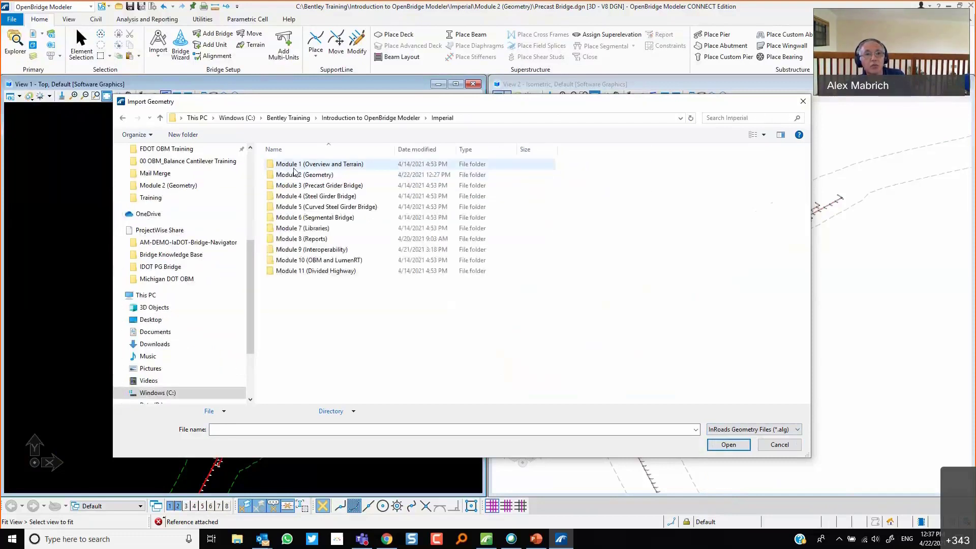
{"action": "double_click", "coordinate": [294, 174]}
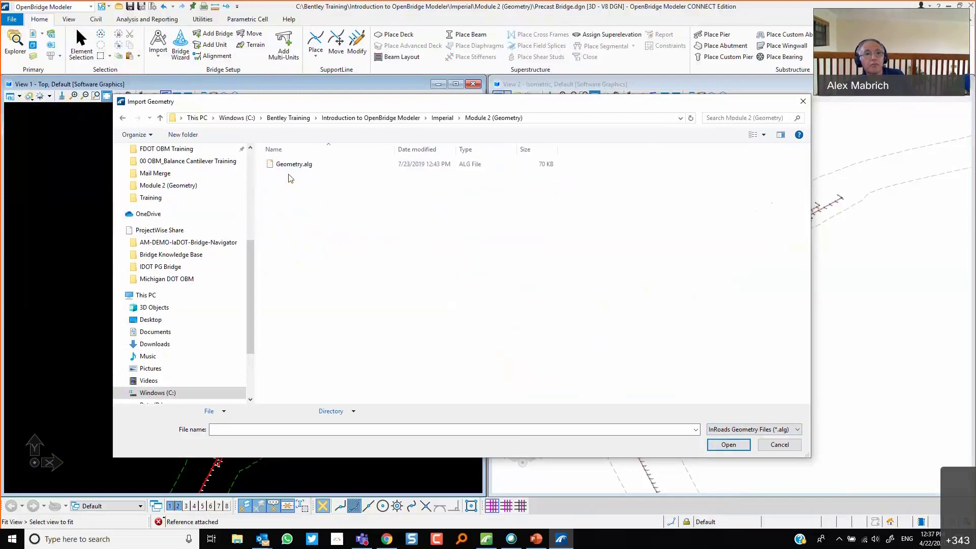
{"action": "left_click", "coordinate": [292, 169]}
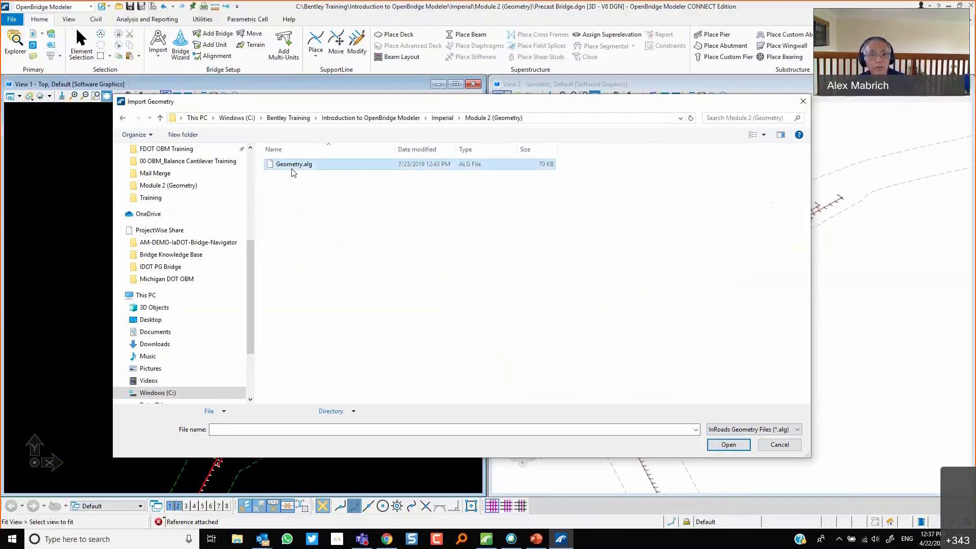
{"action": "left_click", "coordinate": [293, 171]}
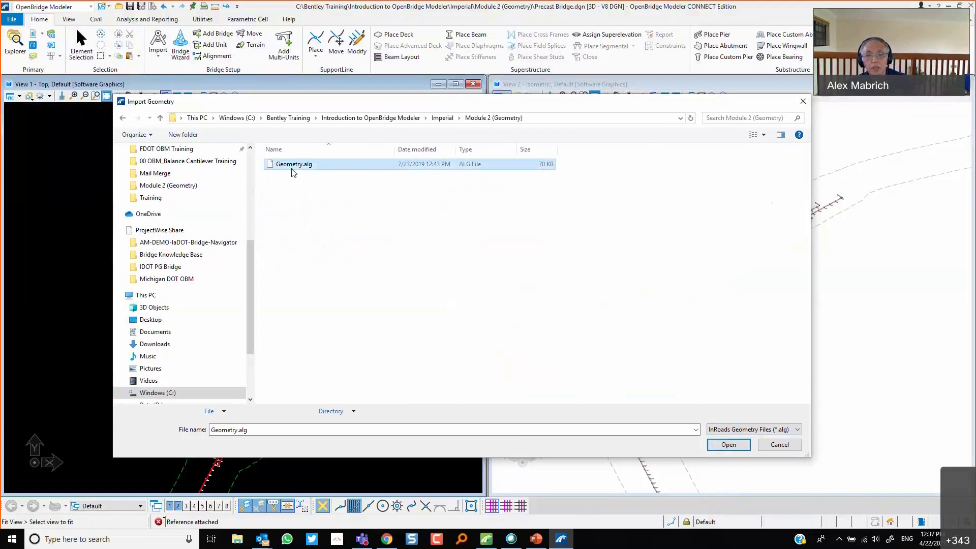
{"action": "left_click", "coordinate": [728, 445]}
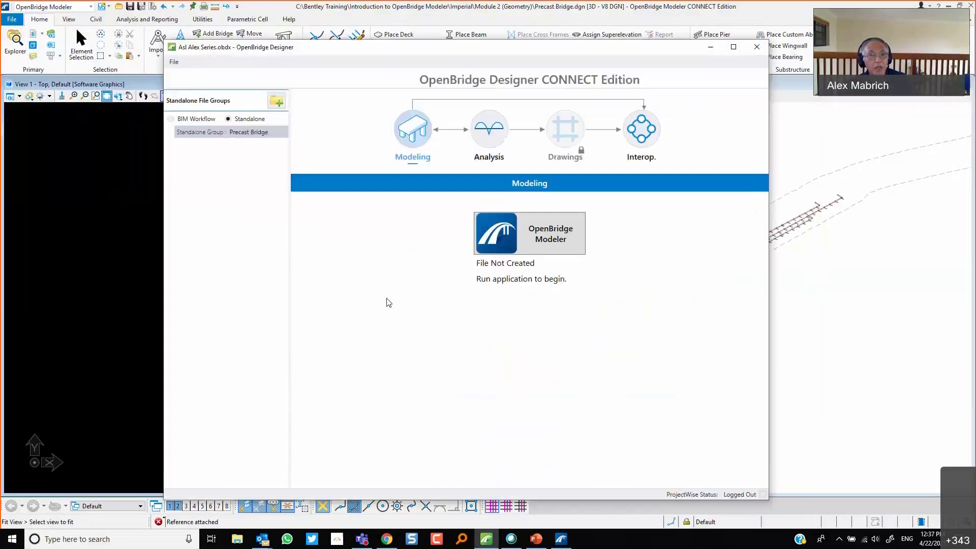
{"action": "left_click", "coordinate": [106, 233]}
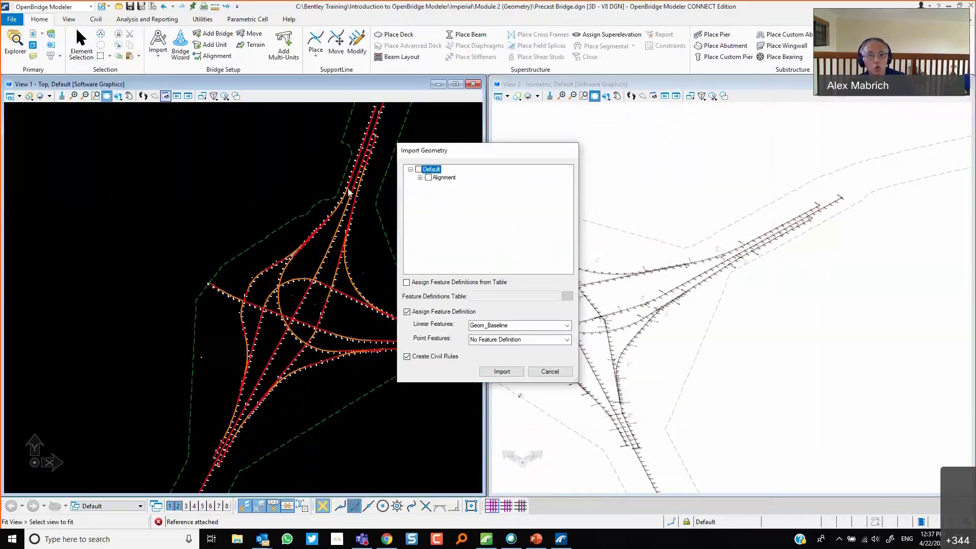
Choose the I-95 Baseline alignment with its profile among the importable geometry, and cancel the import.
{"action": "left_click", "coordinate": [421, 177]}
{"action": "left_click", "coordinate": [418, 170]}
{"action": "left_click", "coordinate": [430, 186]}
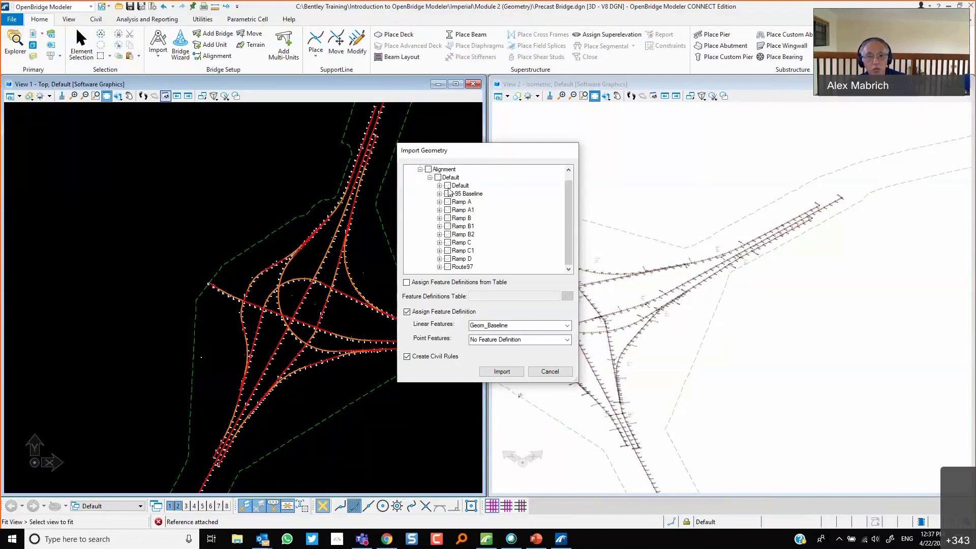
{"action": "left_click", "coordinate": [439, 193]}
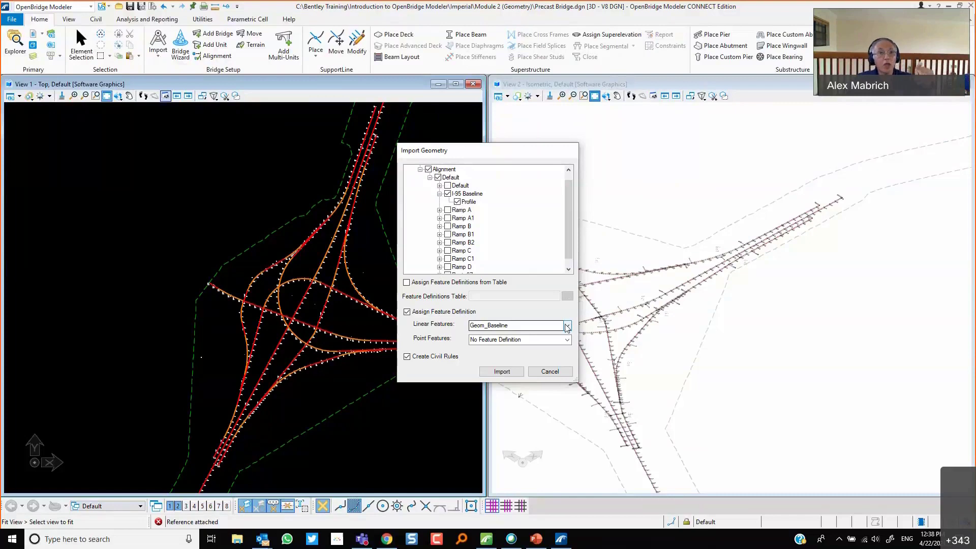
{"action": "left_click", "coordinate": [549, 372]}
Review the list of attached references, and examine the crossing of the alignments in View 1.
{"action": "left_click", "coordinate": [35, 35]}
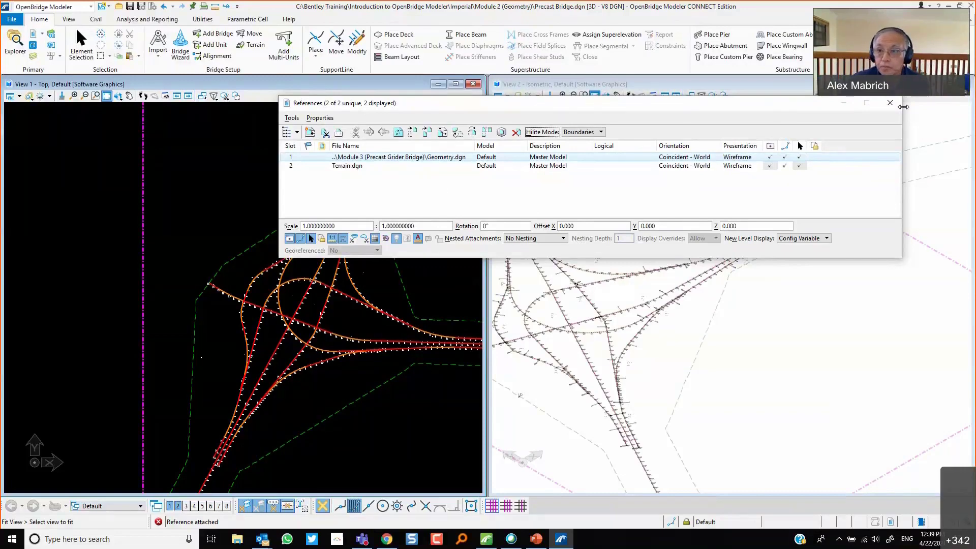
{"action": "left_click", "coordinate": [892, 105]}
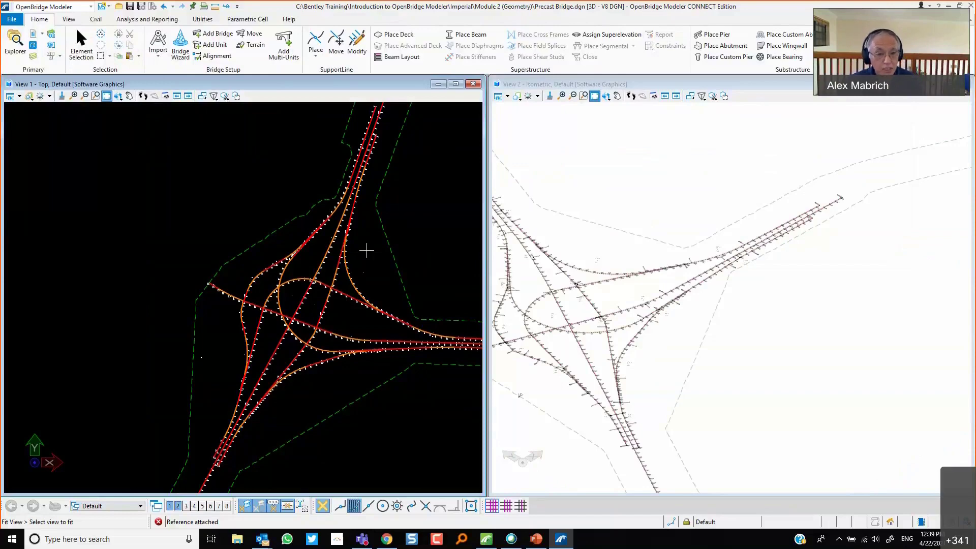
{"action": "scroll", "coordinate": [286, 332], "scroll_direction": "up", "scroll_amount": 5}
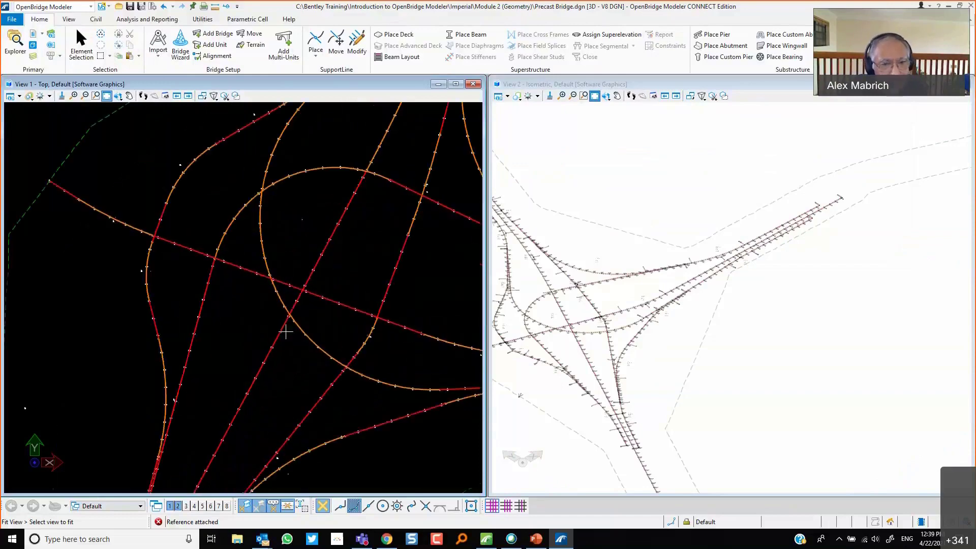
{"action": "scroll", "coordinate": [287, 315], "scroll_direction": "up", "scroll_amount": 6}
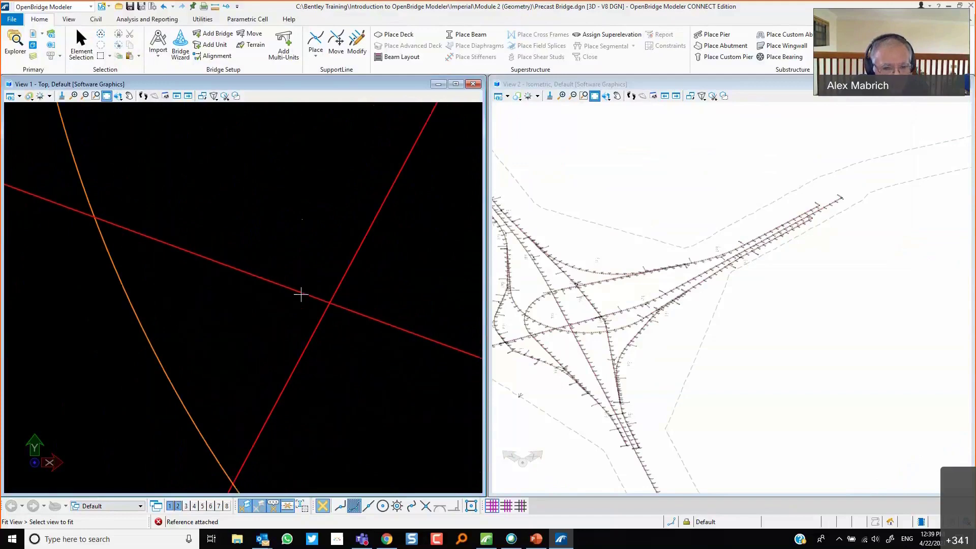
{"action": "scroll", "coordinate": [301, 294], "scroll_direction": "down", "scroll_amount": 5}
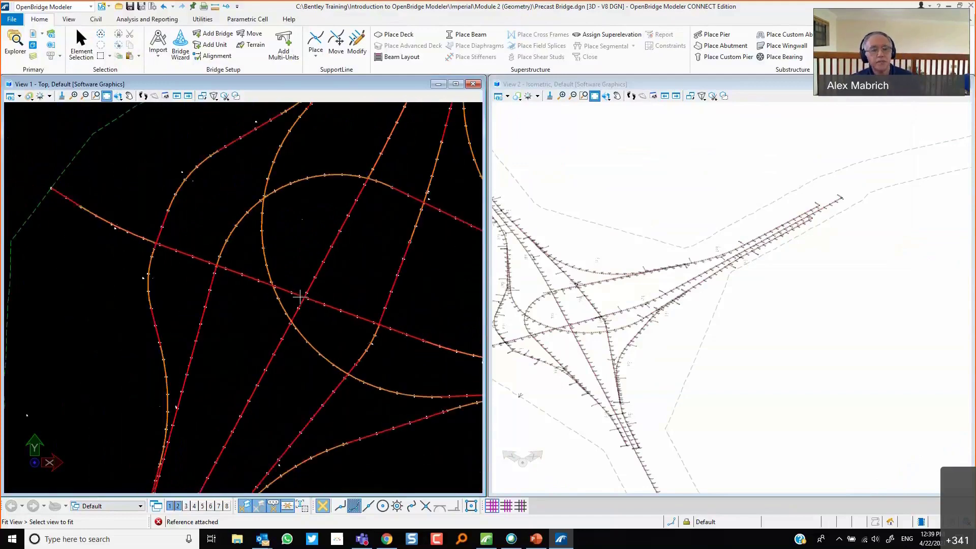
{"action": "scroll", "coordinate": [300, 295], "scroll_direction": "down", "scroll_amount": 3}
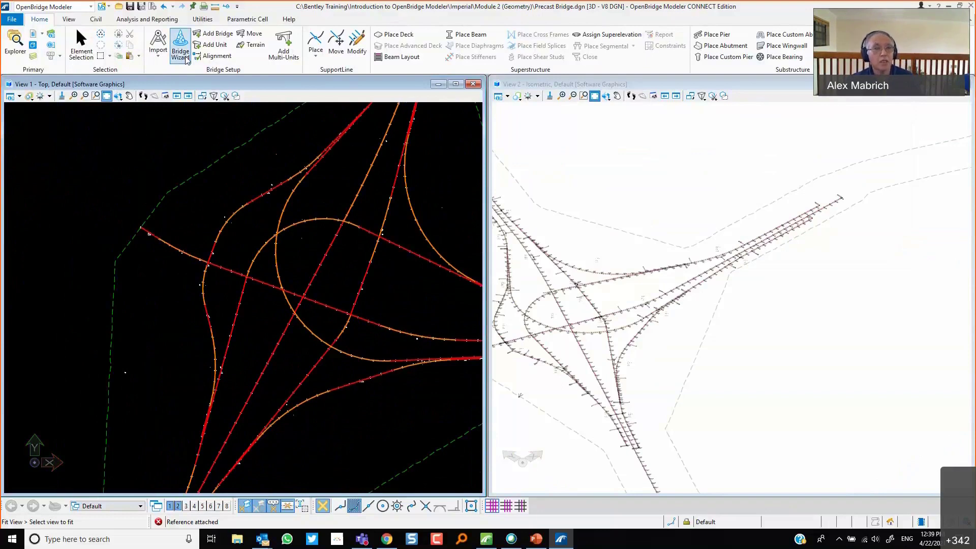
Set the drawing's annotation scale to 1"=50' and inspect the alignment annotations in View 1.
{"action": "left_click", "coordinate": [204, 20]}
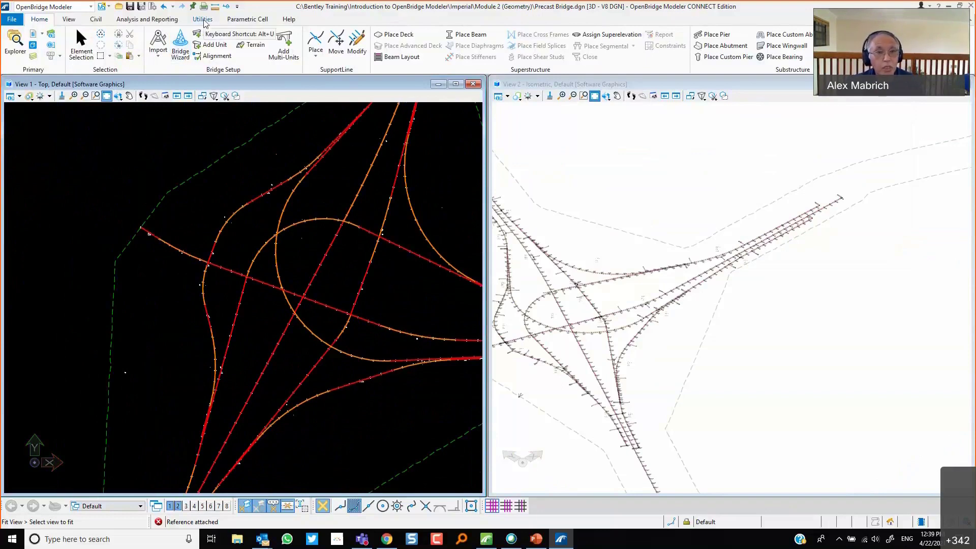
{"action": "left_click", "coordinate": [150, 20]}
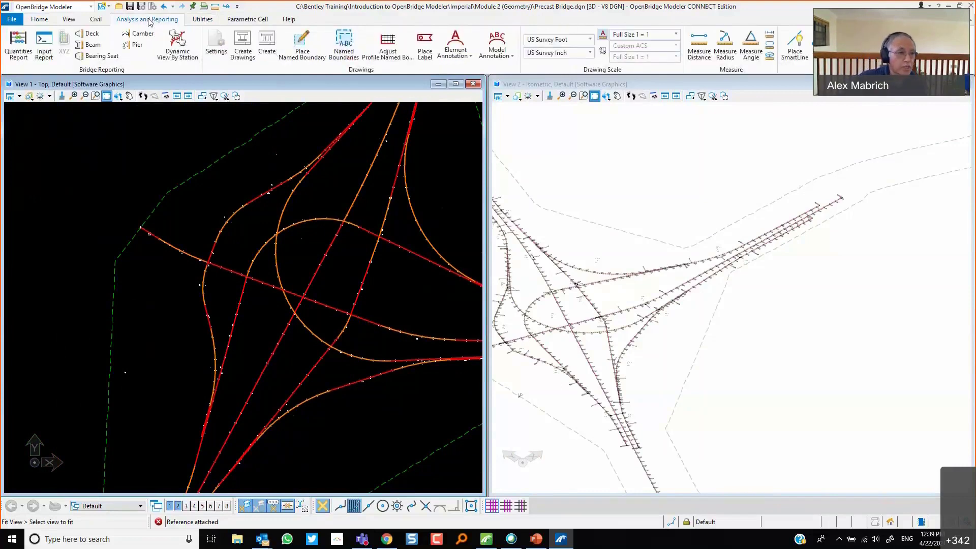
{"action": "left_click", "coordinate": [676, 35]}
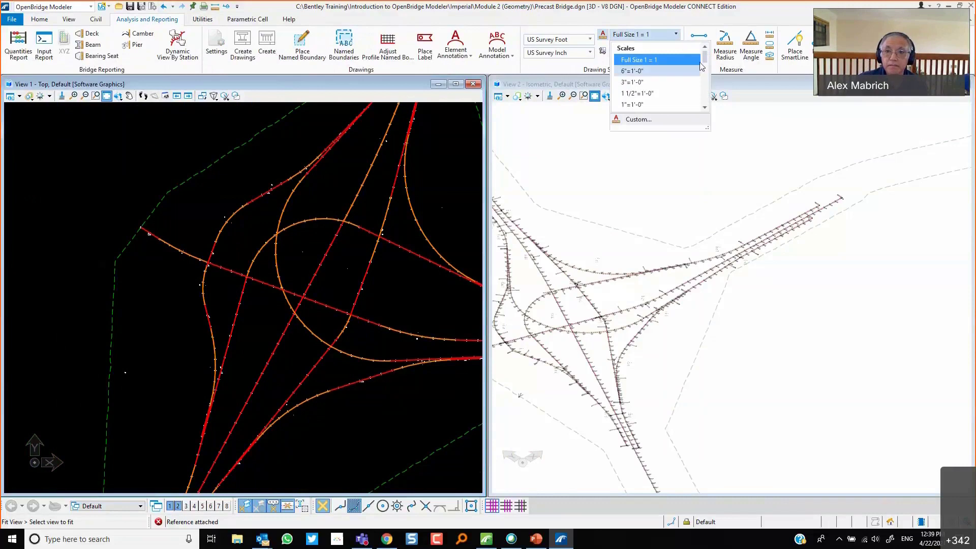
{"action": "left_click_drag", "start_coordinate": [704, 56], "coordinate": [705, 91]}
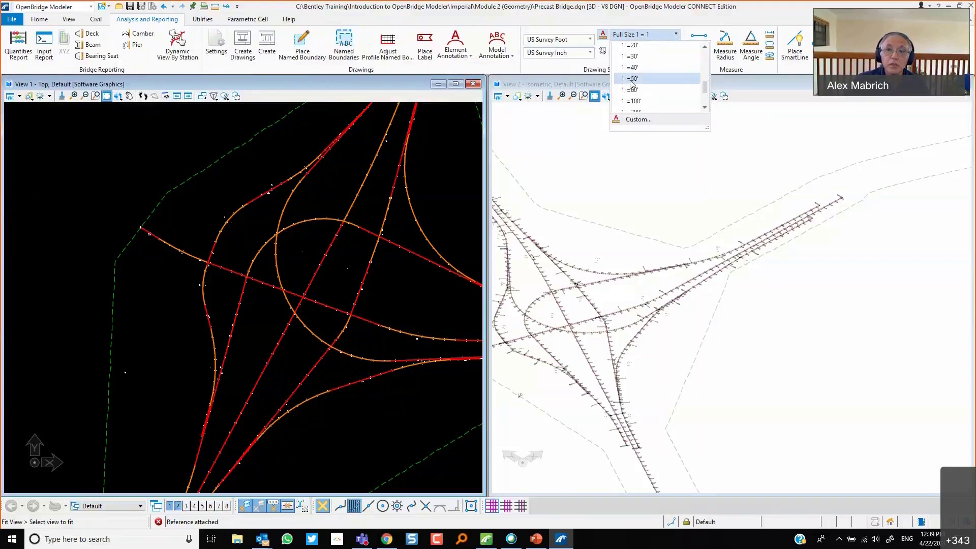
{"action": "left_click", "coordinate": [631, 80]}
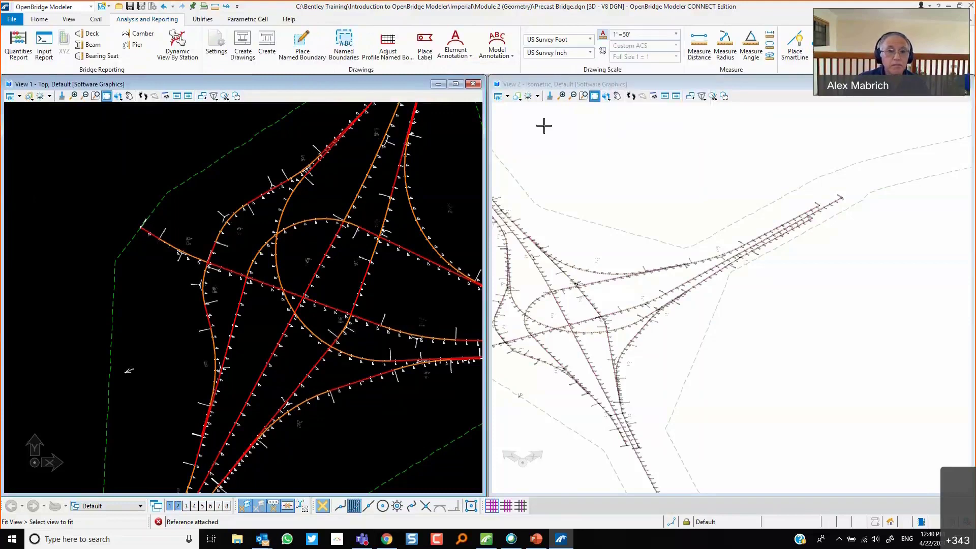
{"action": "scroll", "coordinate": [320, 279], "scroll_direction": "up", "scroll_amount": 5}
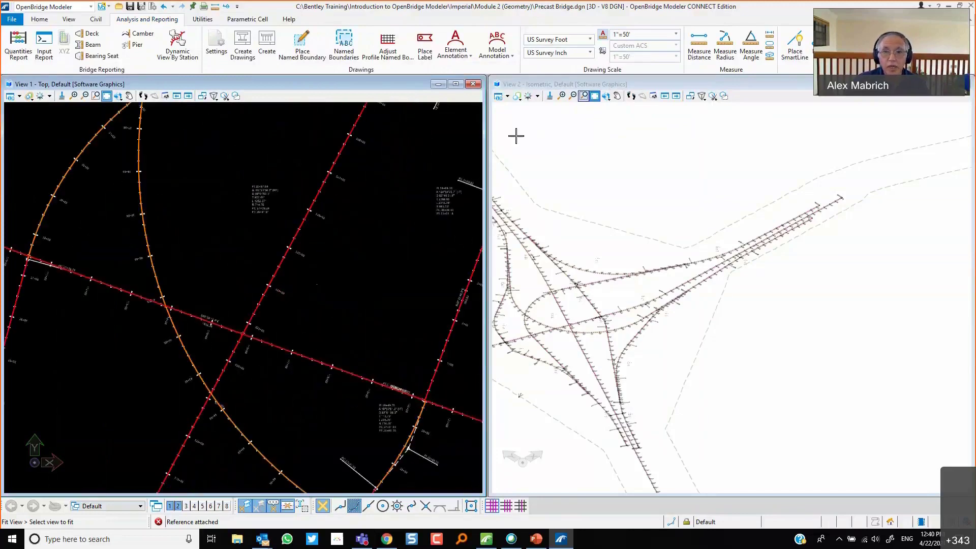
Set the annotation scale to 1"=100' and check the size of the stationing and curve labels in View 1.
{"action": "left_click", "coordinate": [644, 41]}
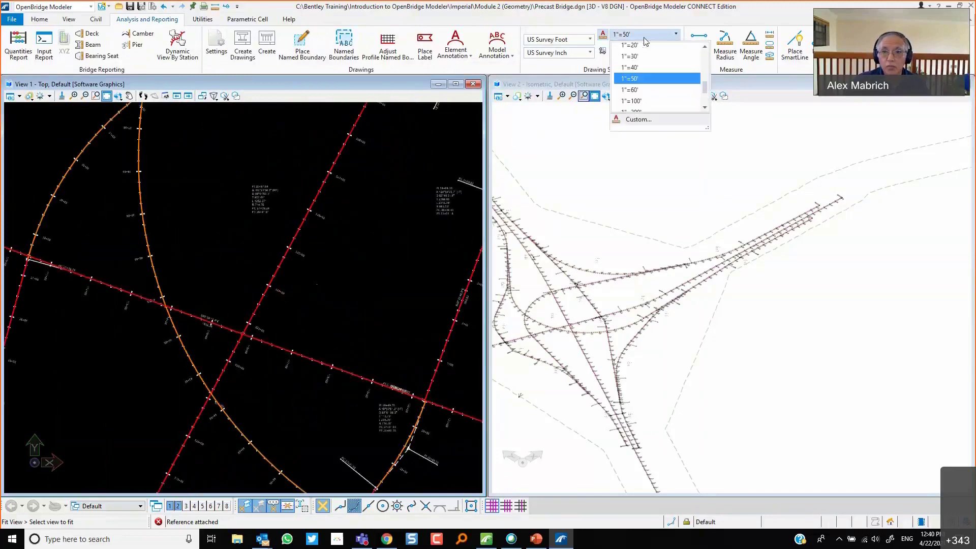
{"action": "left_click", "coordinate": [636, 101]}
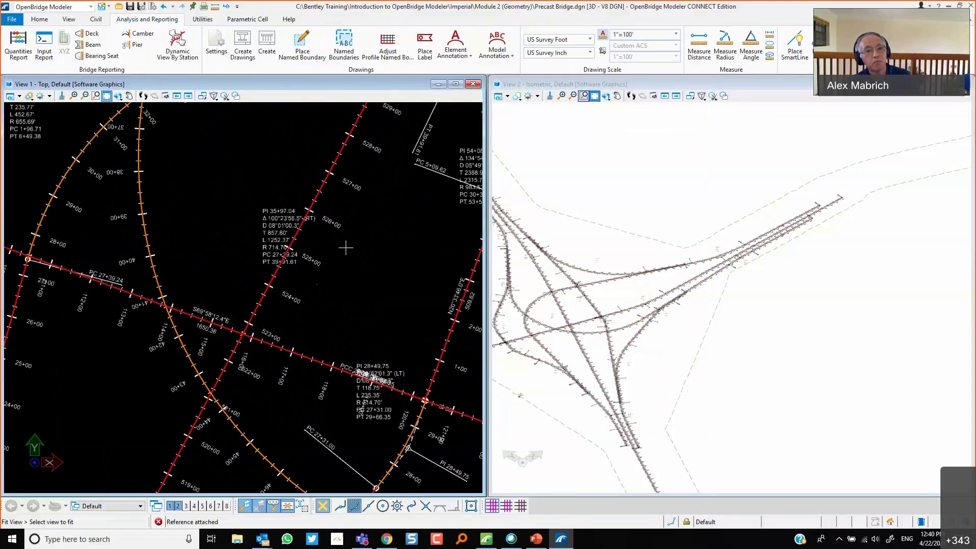
{"action": "scroll", "coordinate": [346, 247], "scroll_direction": "down", "scroll_amount": 2}
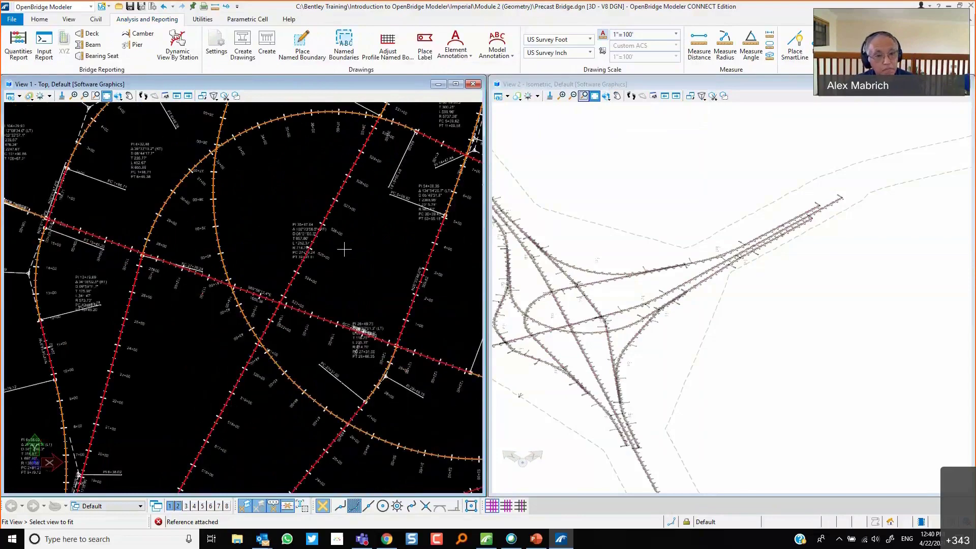
{"action": "scroll", "coordinate": [344, 250], "scroll_direction": "down", "scroll_amount": 2}
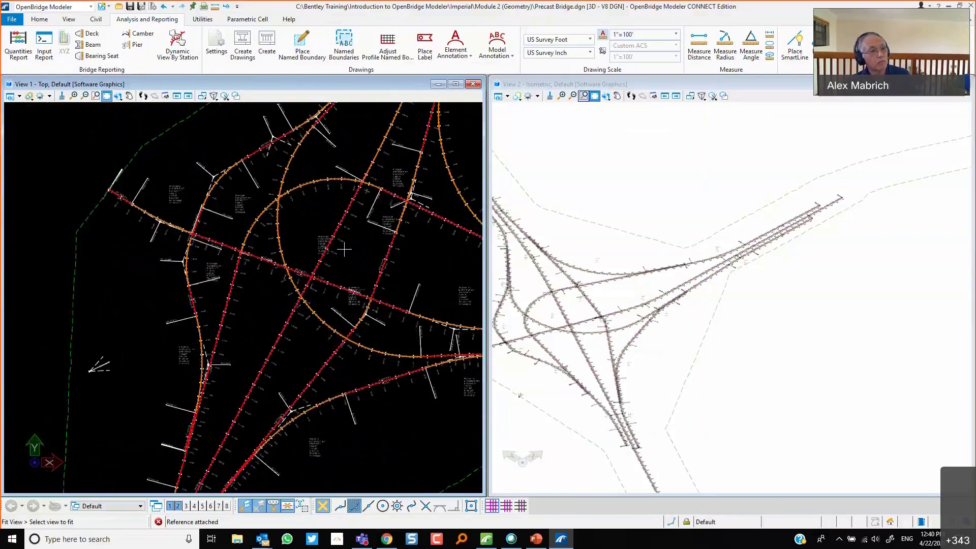
Try annotation scales of 1"=500' and 1"=200', and return to 1"=100'.
{"action": "left_click", "coordinate": [649, 36]}
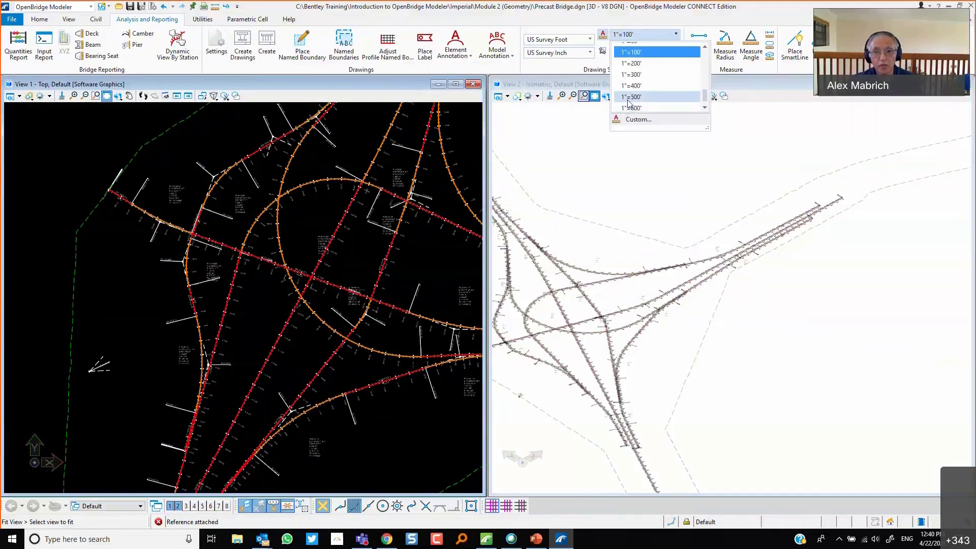
{"action": "left_click", "coordinate": [631, 97]}
{"action": "left_click", "coordinate": [648, 34]}
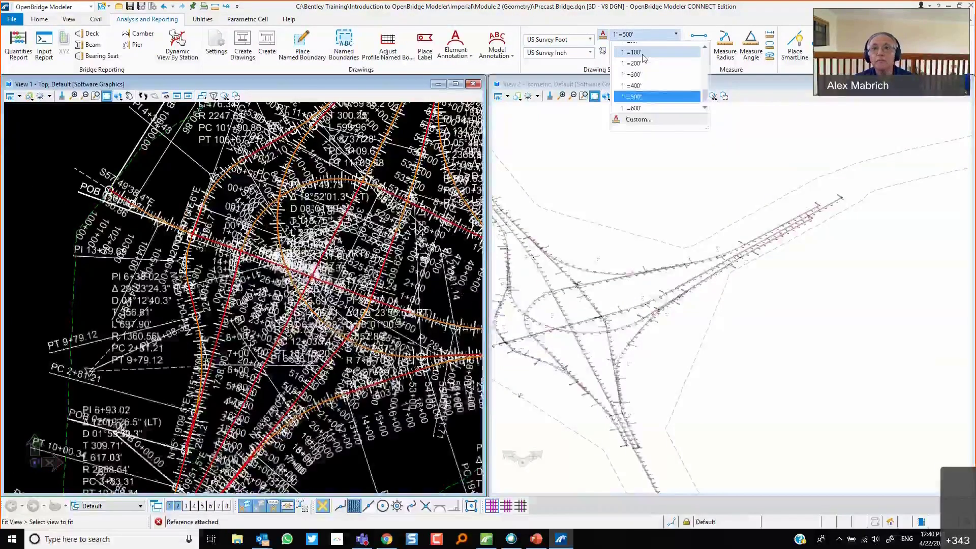
{"action": "left_click", "coordinate": [633, 63]}
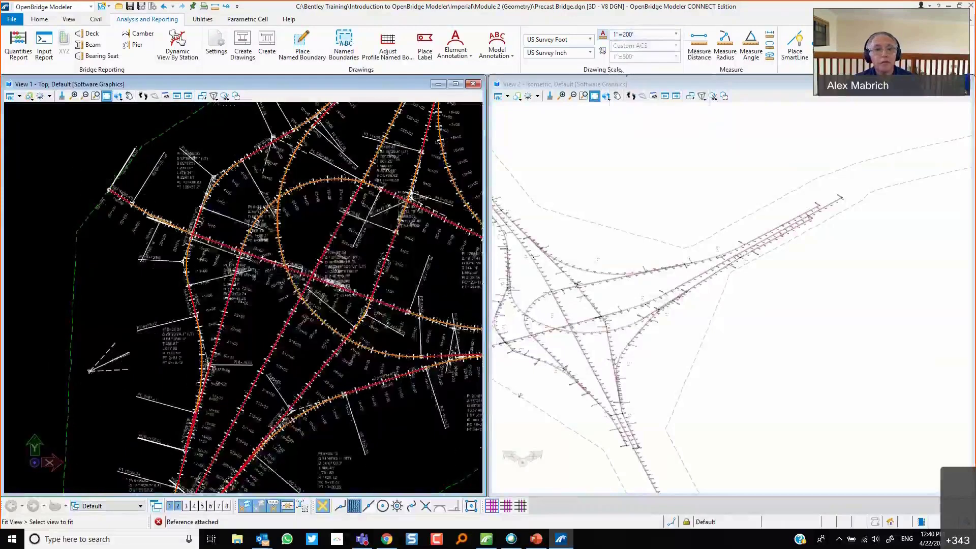
{"action": "left_click", "coordinate": [636, 35]}
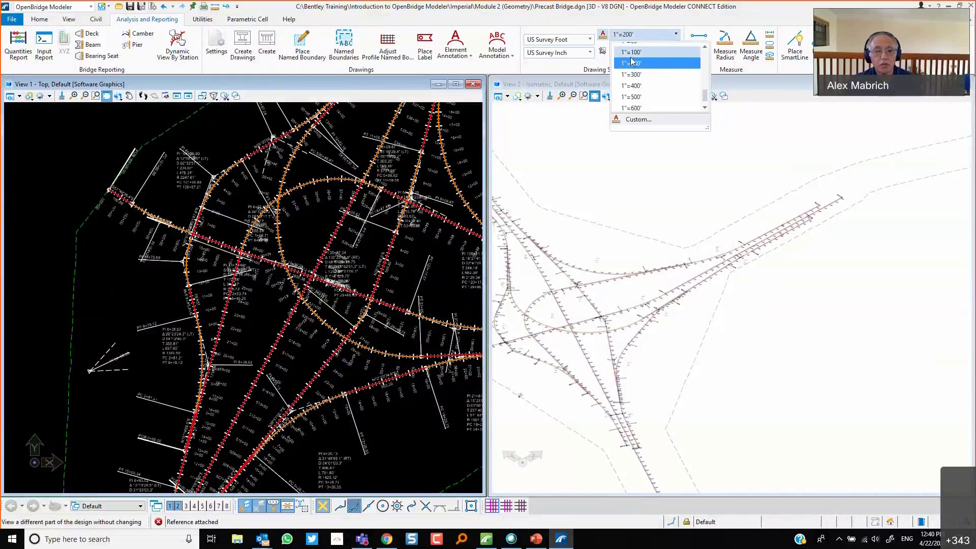
{"action": "left_click", "coordinate": [632, 52]}
Examine the annotated interchange alignments and the full extent of the terrain boundary in View 1.
{"action": "scroll", "coordinate": [330, 262], "scroll_direction": "up", "scroll_amount": 2}
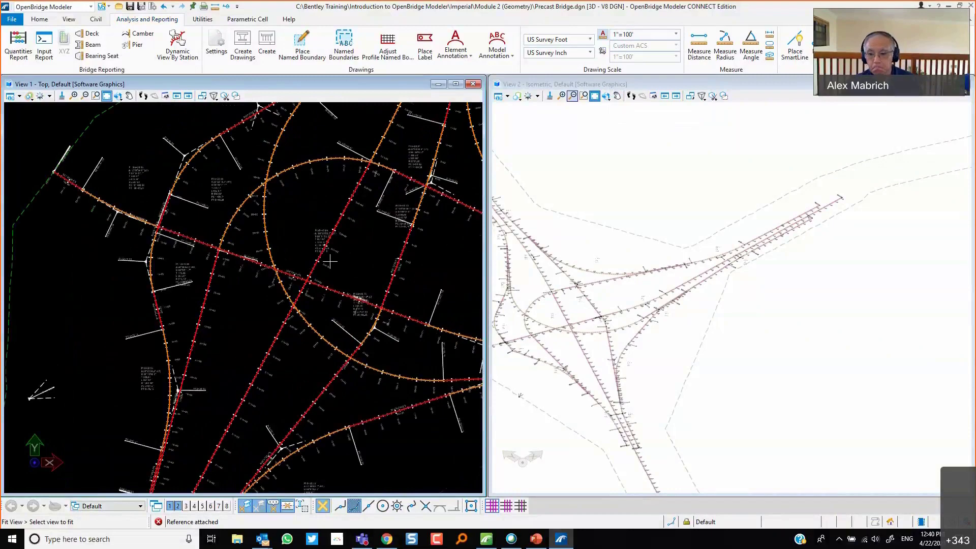
{"action": "scroll", "coordinate": [329, 261], "scroll_direction": "down", "scroll_amount": 1}
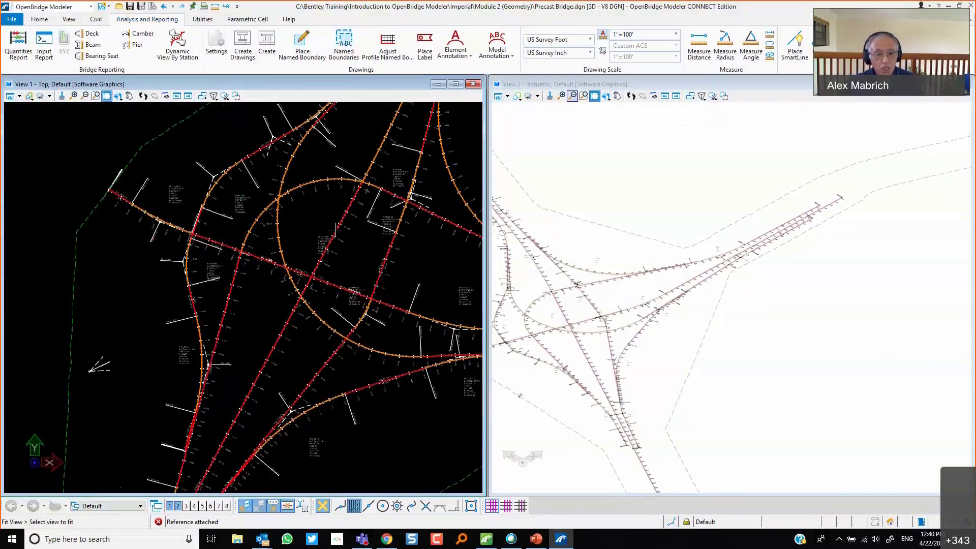
{"action": "scroll", "coordinate": [335, 232], "scroll_direction": "down", "scroll_amount": 2}
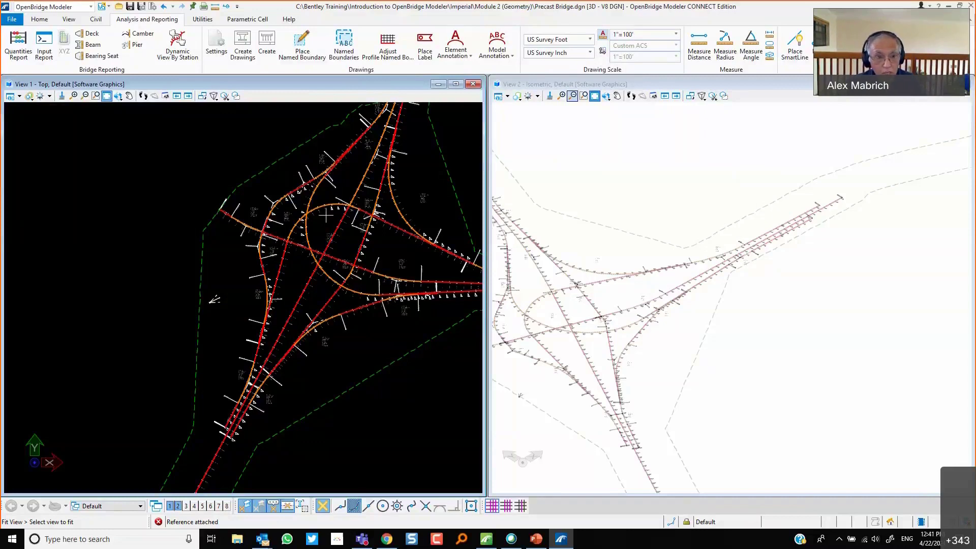
{"action": "scroll", "coordinate": [326, 217], "scroll_direction": "down", "scroll_amount": 6}
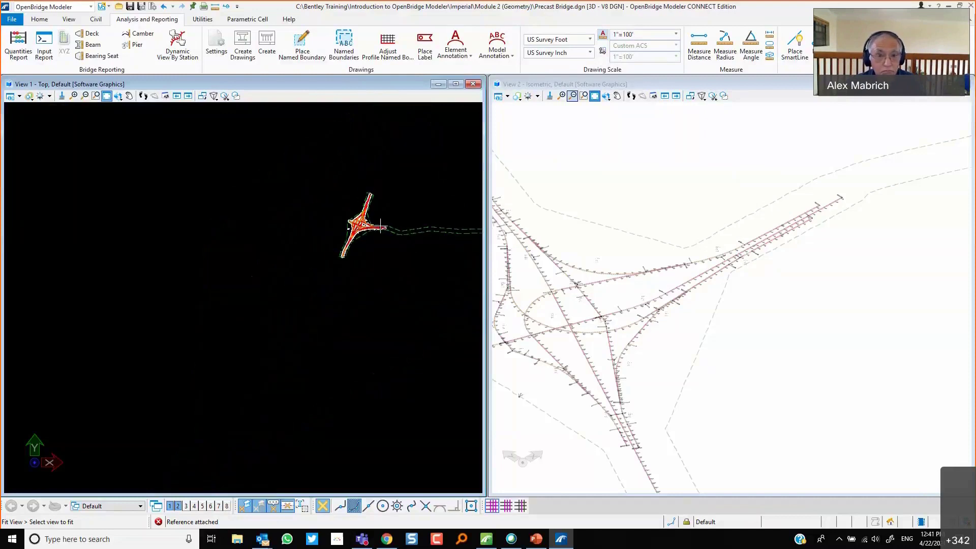
{"action": "scroll", "coordinate": [382, 226], "scroll_direction": "down", "scroll_amount": 2}
{"action": "scroll", "coordinate": [383, 218], "scroll_direction": "up", "scroll_amount": 2}
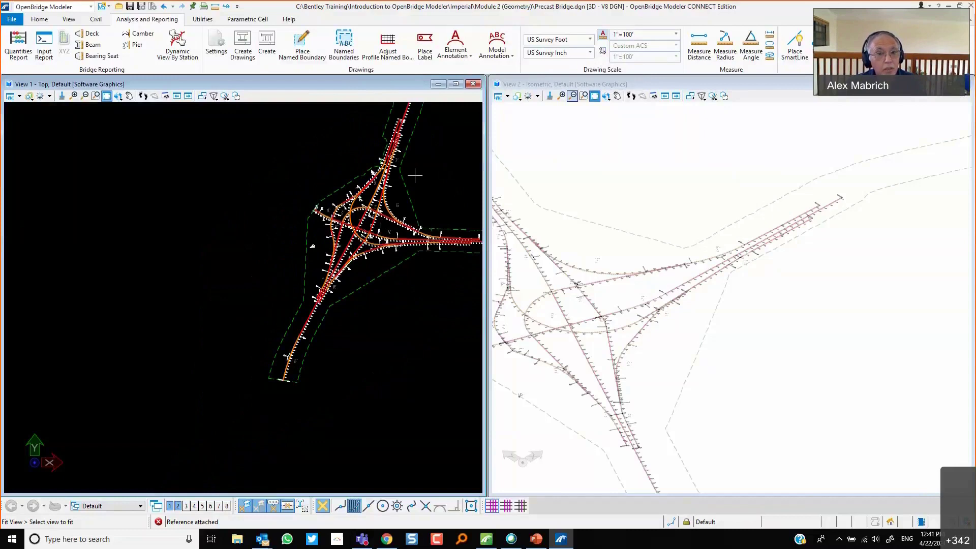
{"action": "scroll", "coordinate": [415, 176], "scroll_direction": "up", "scroll_amount": 3}
{"action": "scroll", "coordinate": [408, 181], "scroll_direction": "up", "scroll_amount": 1}
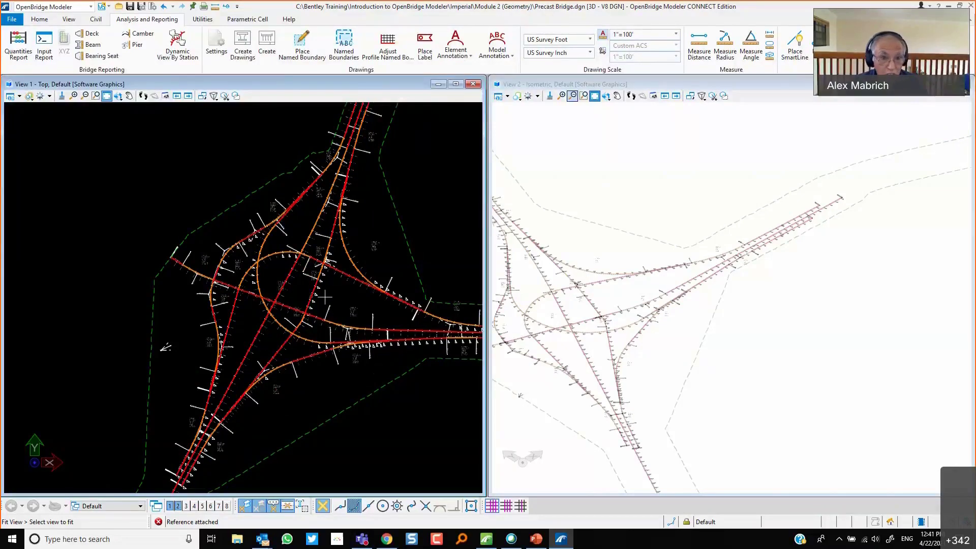
{"action": "scroll", "coordinate": [323, 289], "scroll_direction": "up", "scroll_amount": 2}
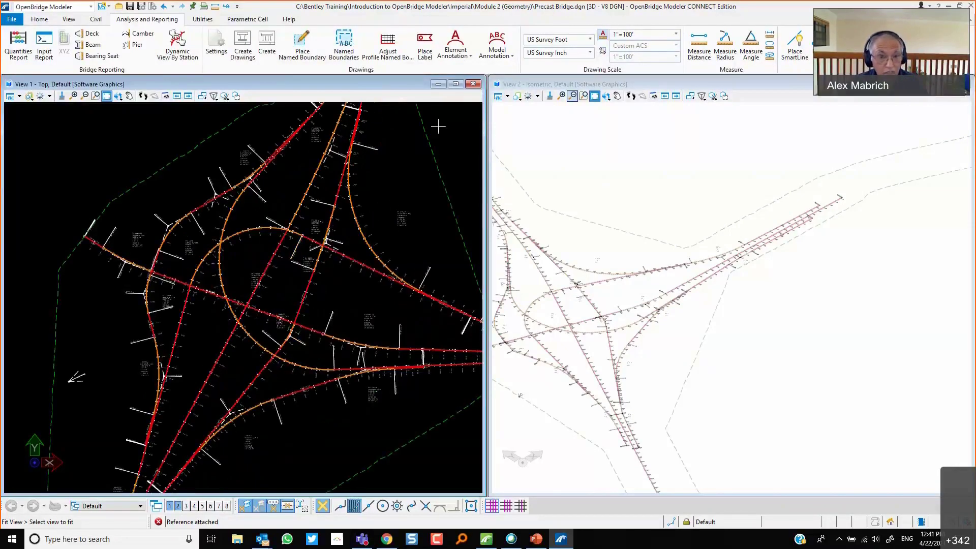
{"action": "left_click", "coordinate": [176, 96]}
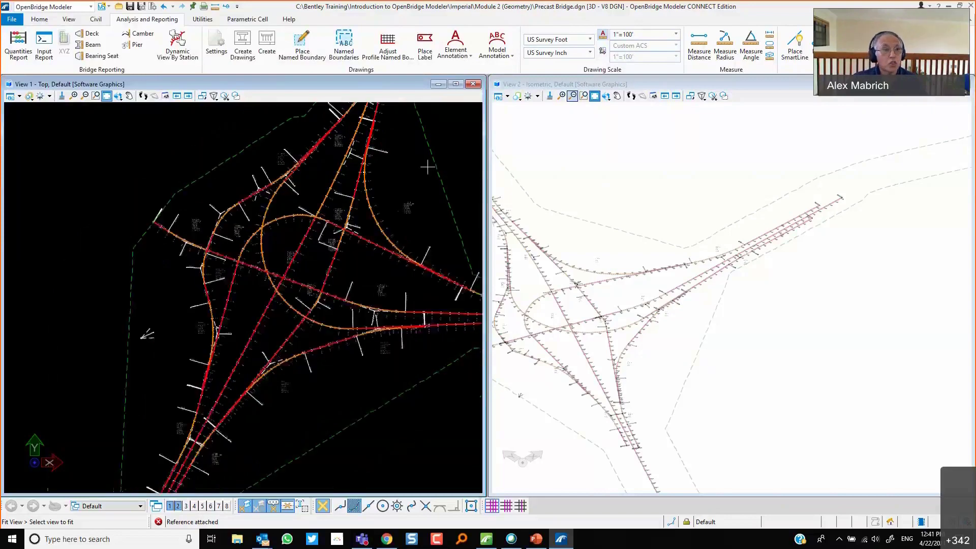
Review the file's attached references for the geometry and terrain, and close the list.
{"action": "left_click", "coordinate": [37, 20]}
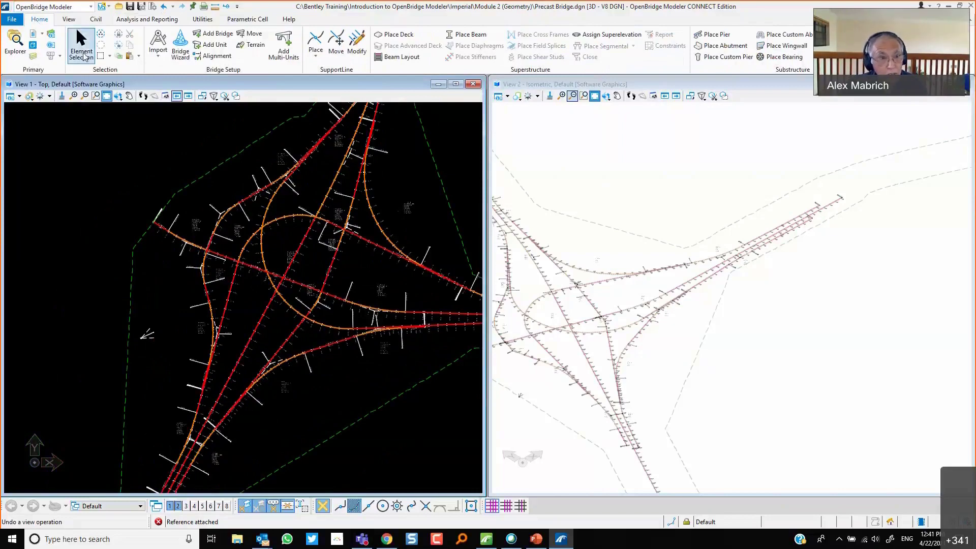
{"action": "left_click", "coordinate": [35, 37]}
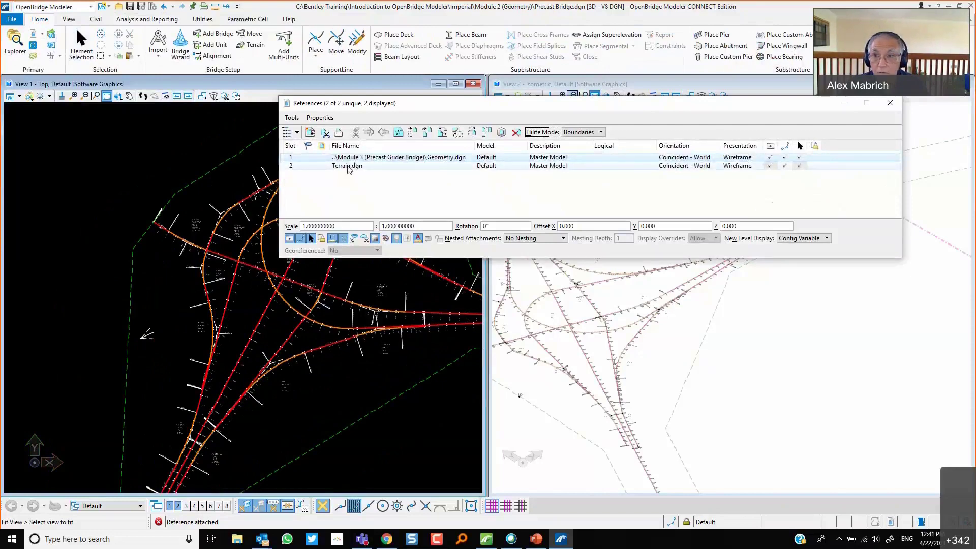
{"action": "left_click", "coordinate": [891, 102]}
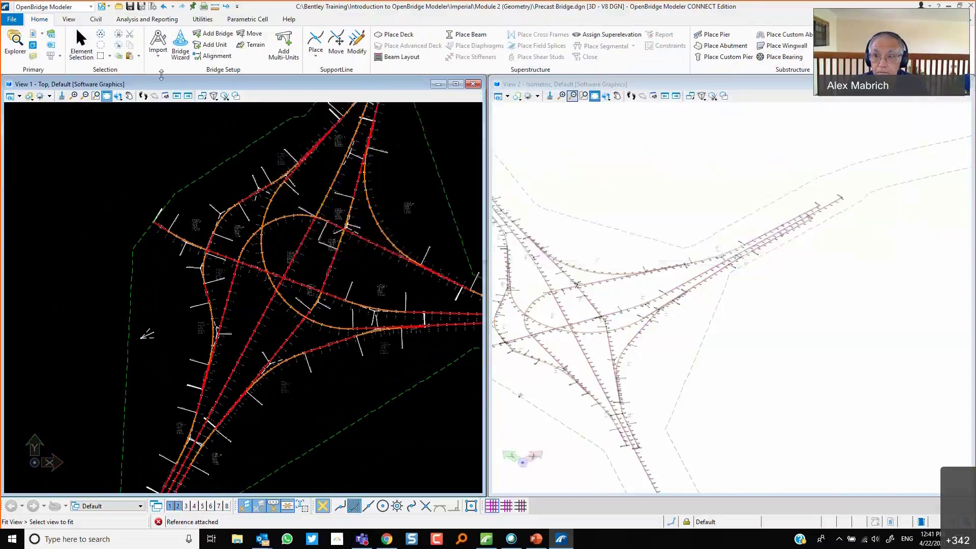
Open the properties of the OG Imperial terrain from its boundary and set Override Symbology to Yes.
{"action": "left_click", "coordinate": [81, 53]}
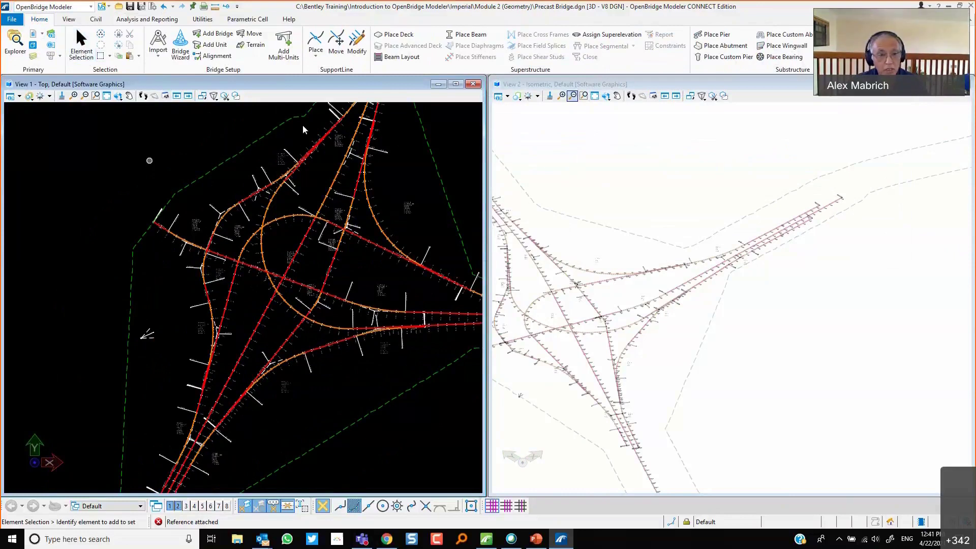
{"action": "mouse_move", "coordinate": [223, 164]}
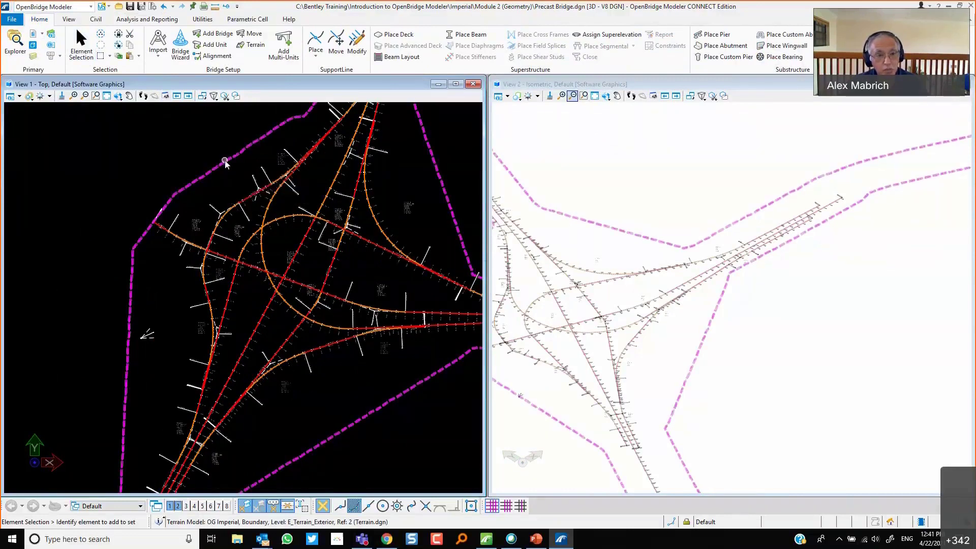
{"action": "left_click", "coordinate": [226, 158]}
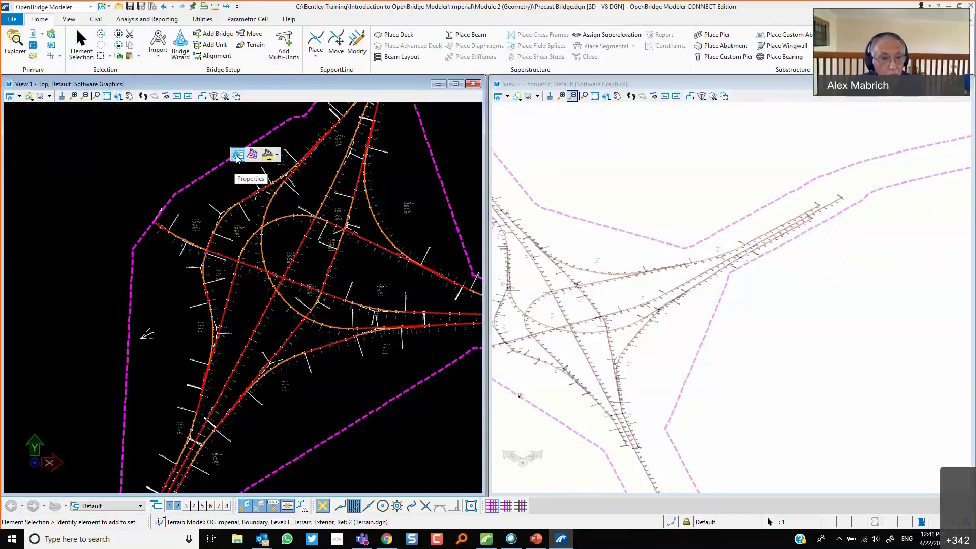
{"action": "left_click", "coordinate": [236, 158]}
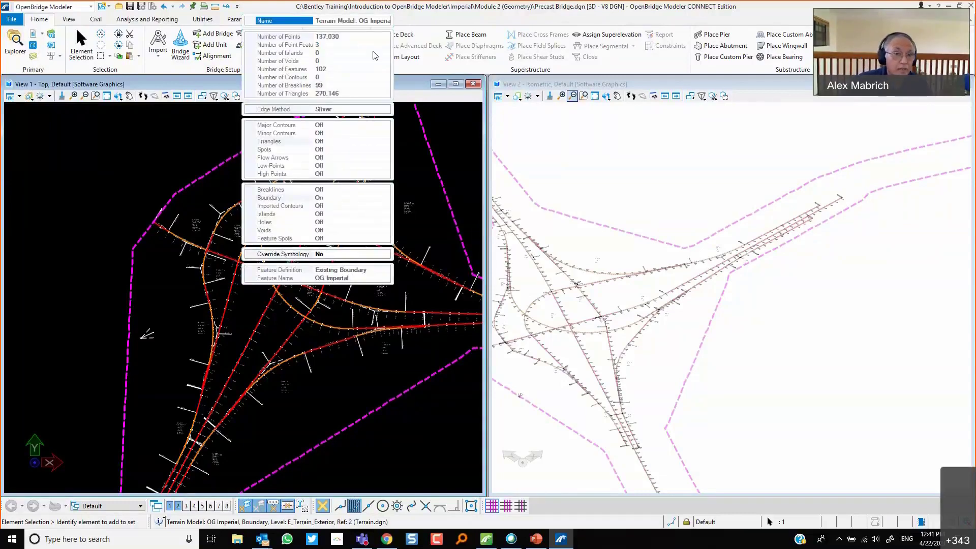
{"action": "left_click", "coordinate": [348, 253]}
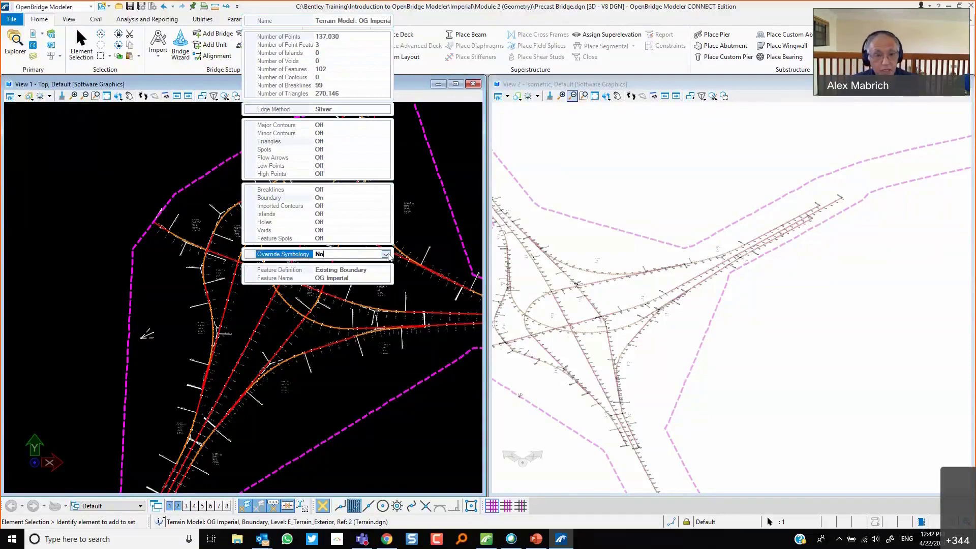
{"action": "left_click", "coordinate": [386, 254]}
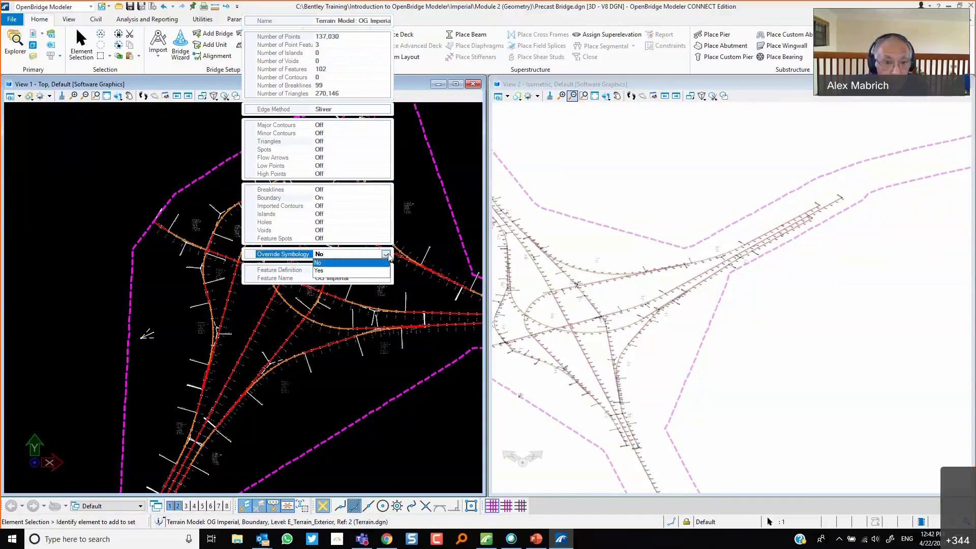
{"action": "left_click", "coordinate": [321, 270]}
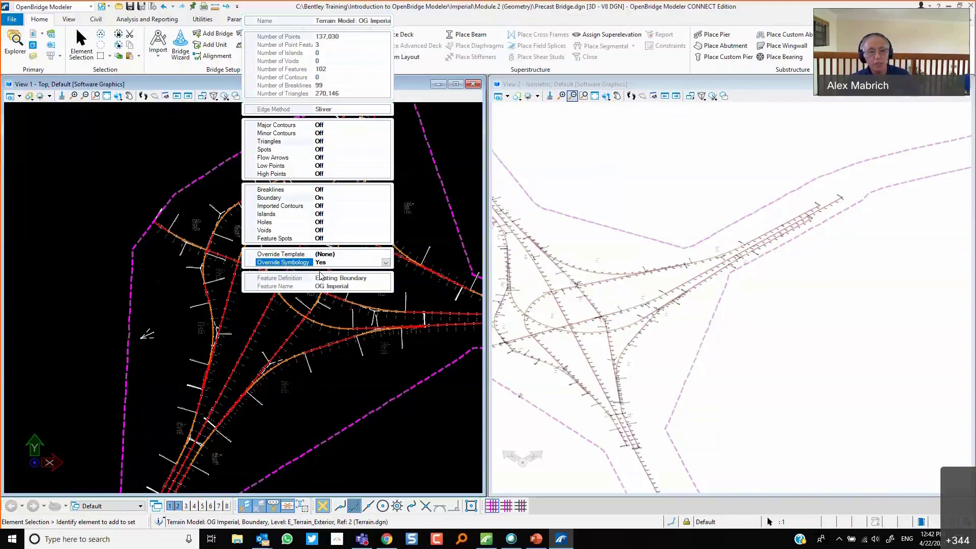
Turn on the terrain's Major Contours, and try Minor Contours before switching them off again.
{"action": "left_click", "coordinate": [323, 127]}
{"action": "double_click", "coordinate": [320, 125]}
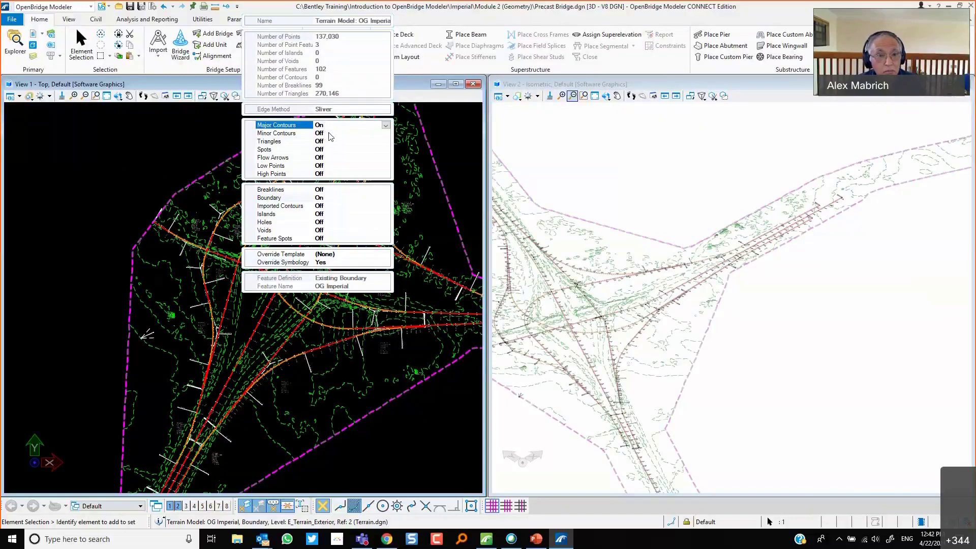
{"action": "double_click", "coordinate": [330, 132]}
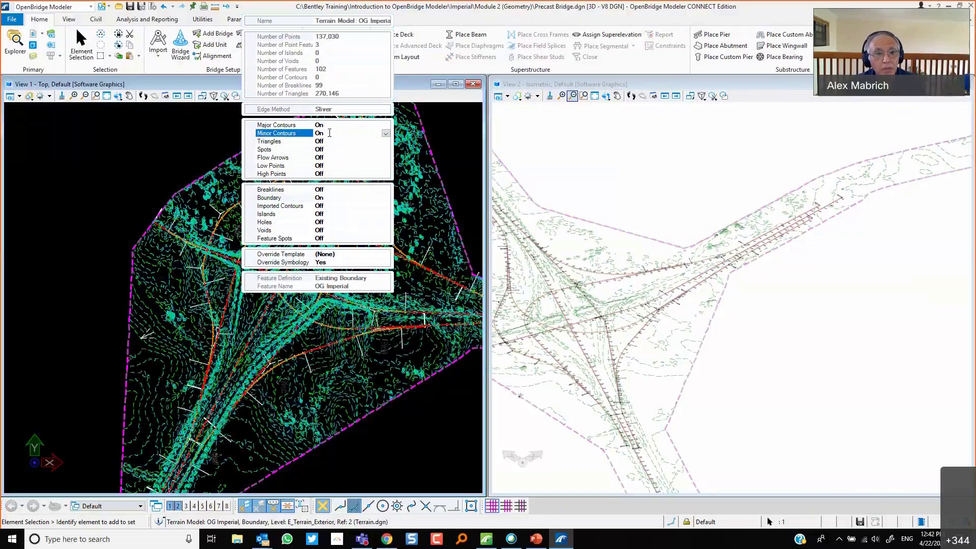
{"action": "double_click", "coordinate": [329, 132]}
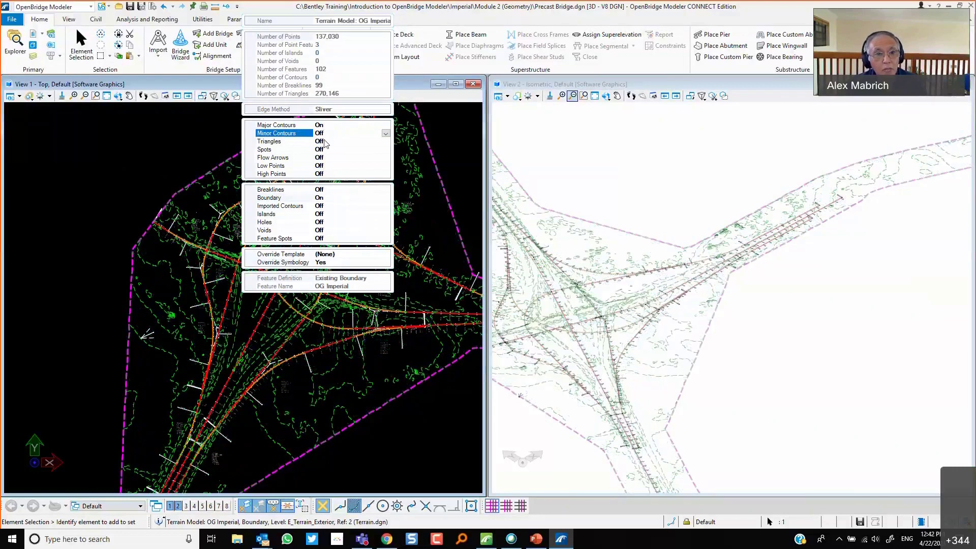
Try the OG Imperial terrain's Triangles and Spots displays, then switch both off again.
{"action": "left_click", "coordinate": [324, 142]}
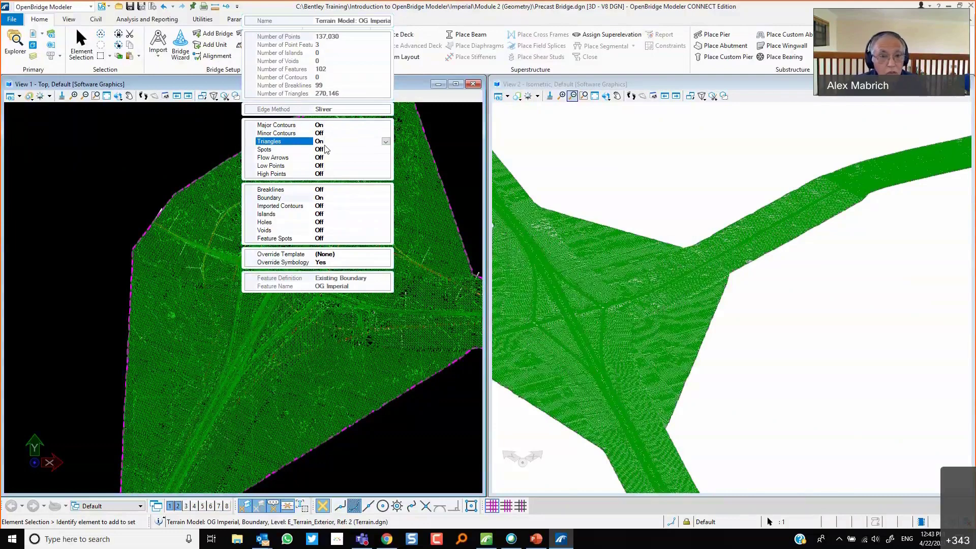
{"action": "double_click", "coordinate": [326, 149]}
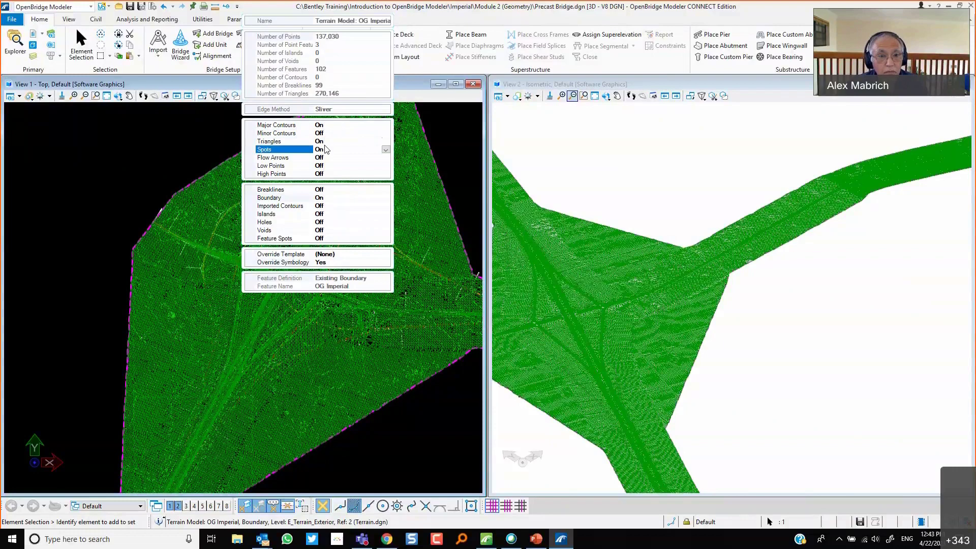
{"action": "double_click", "coordinate": [310, 152]}
{"action": "double_click", "coordinate": [334, 142]}
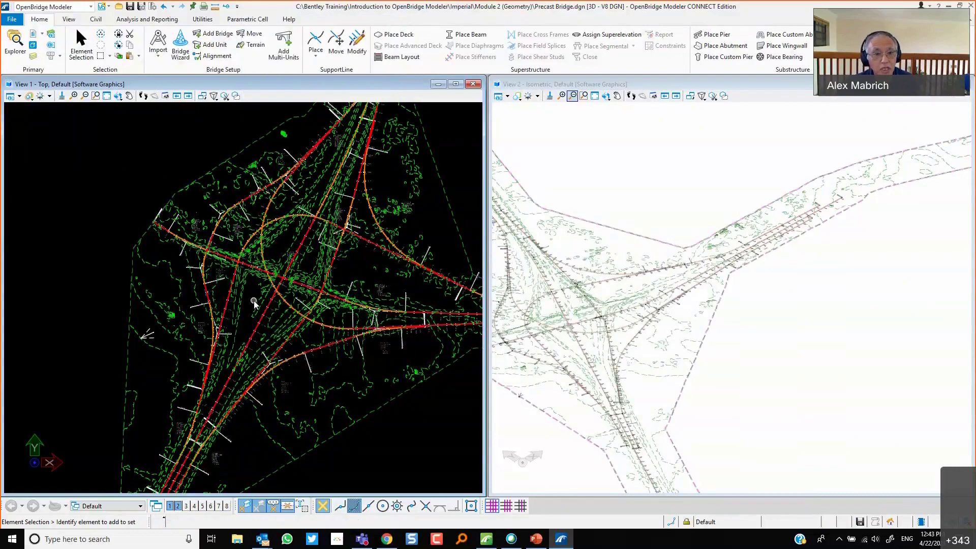
Reopen the OG Imperial terrain's properties from one of its contours and turn off Major Contours.
{"action": "scroll", "coordinate": [282, 282], "scroll_direction": "up", "scroll_amount": 4}
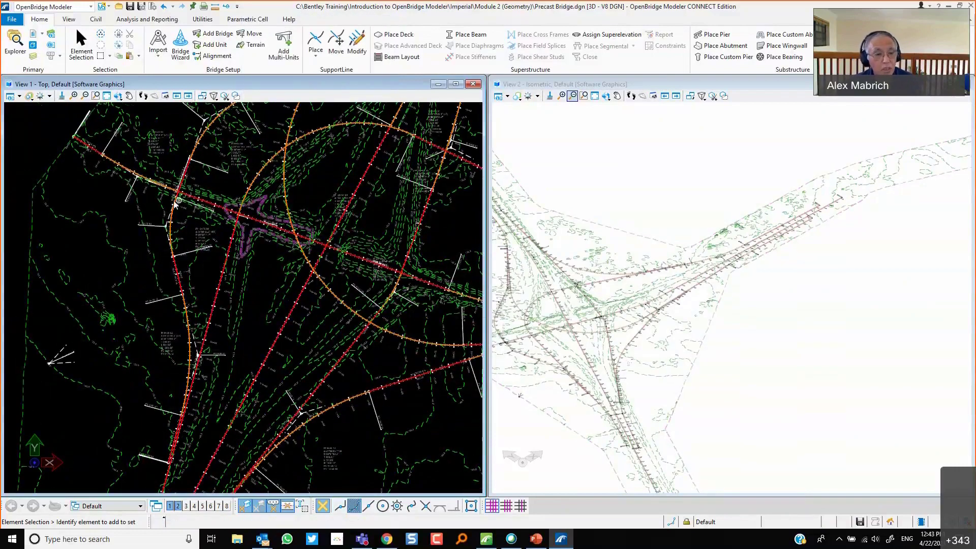
{"action": "left_click", "coordinate": [75, 215]}
{"action": "mouse_move", "coordinate": [79, 215]}
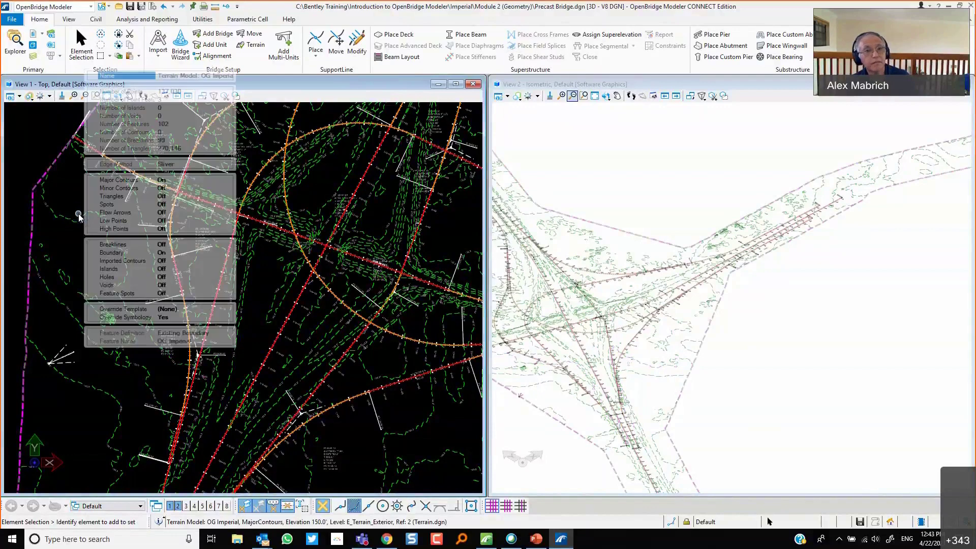
{"action": "double_click", "coordinate": [169, 179]}
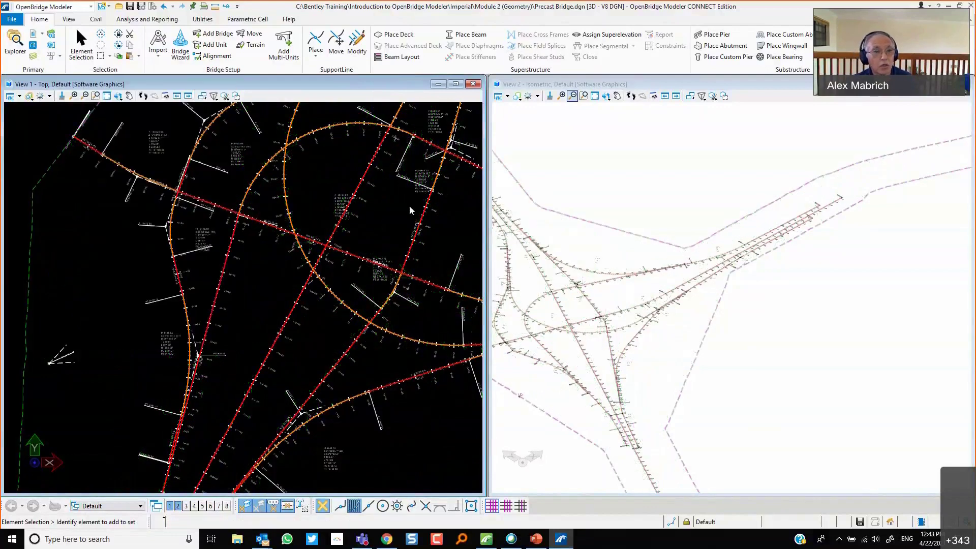
Review the interchange alignments in View 1 and the file's attached references with the attachment commands, and close the list.
{"action": "scroll", "coordinate": [410, 206], "scroll_direction": "down", "scroll_amount": 2}
{"action": "scroll", "coordinate": [410, 206], "scroll_direction": "down", "scroll_amount": 2}
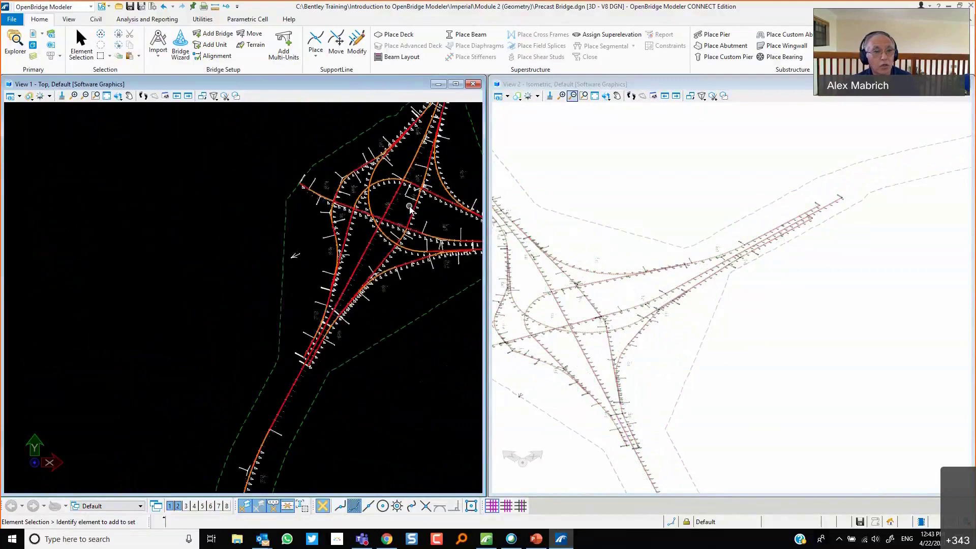
{"action": "left_click", "coordinate": [123, 97]}
{"action": "left_click", "coordinate": [129, 96]}
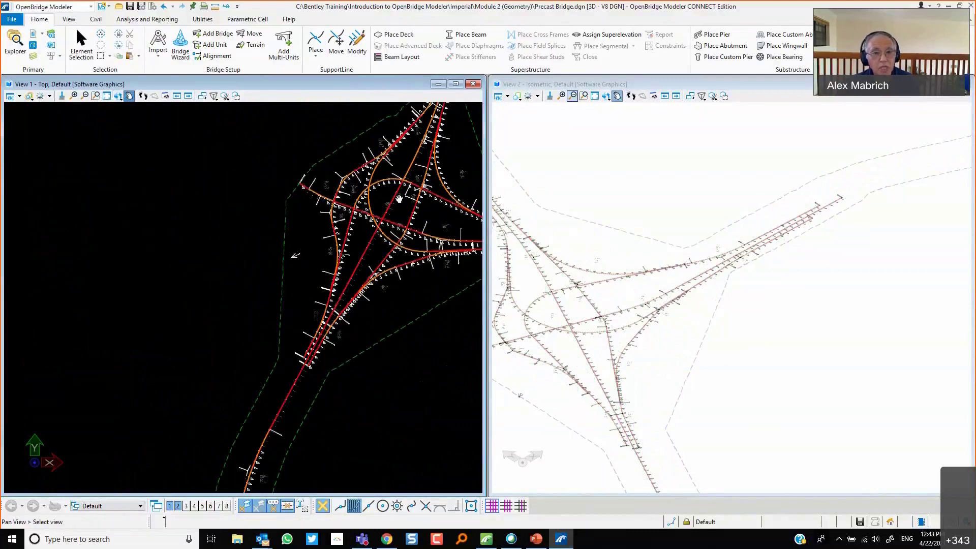
{"action": "mouse_move", "coordinate": [399, 198]}
{"action": "left_mouse_down"}
{"action": "mouse_move", "coordinate": [289, 266]}
{"action": "mouse_move", "coordinate": [289, 286]}
{"action": "mouse_move", "coordinate": [280, 287]}
{"action": "left_mouse_up"}
{"action": "scroll", "coordinate": [280, 287], "scroll_direction": "up", "scroll_amount": 3}
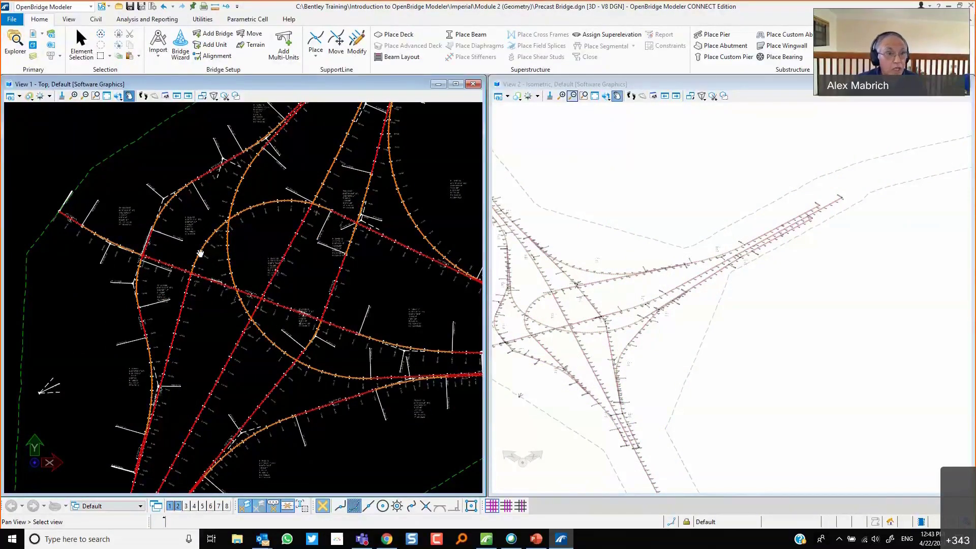
{"action": "left_click", "coordinate": [33, 37]}
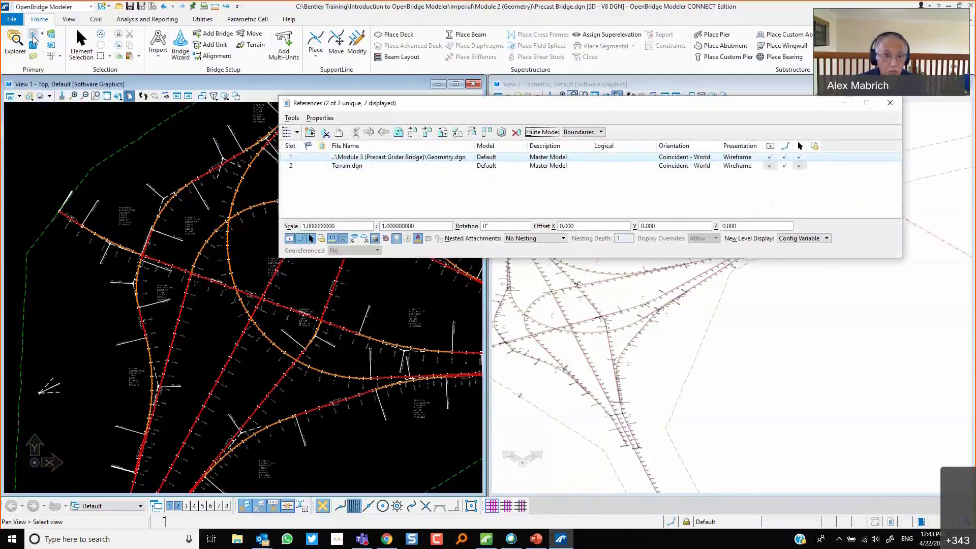
{"action": "left_click", "coordinate": [292, 118]}
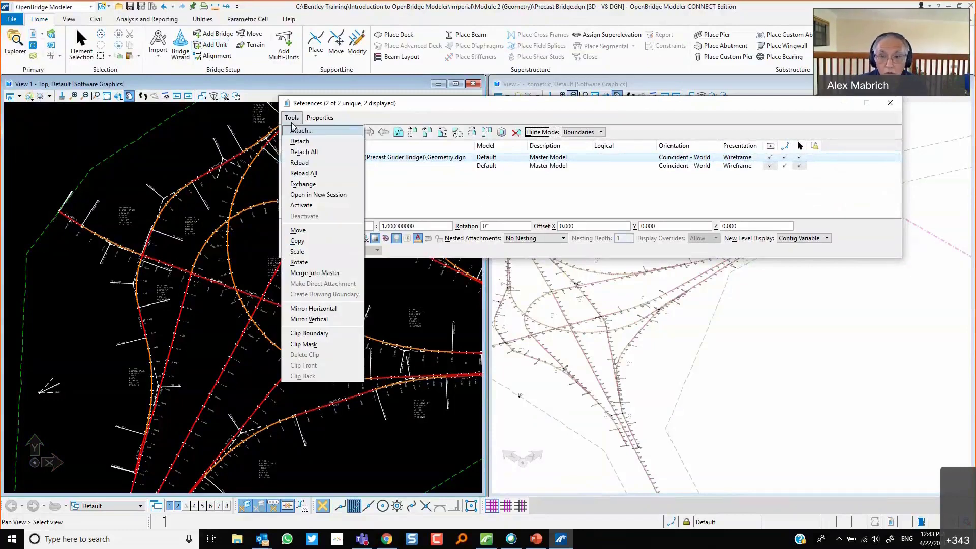
{"action": "left_click", "coordinate": [895, 108]}
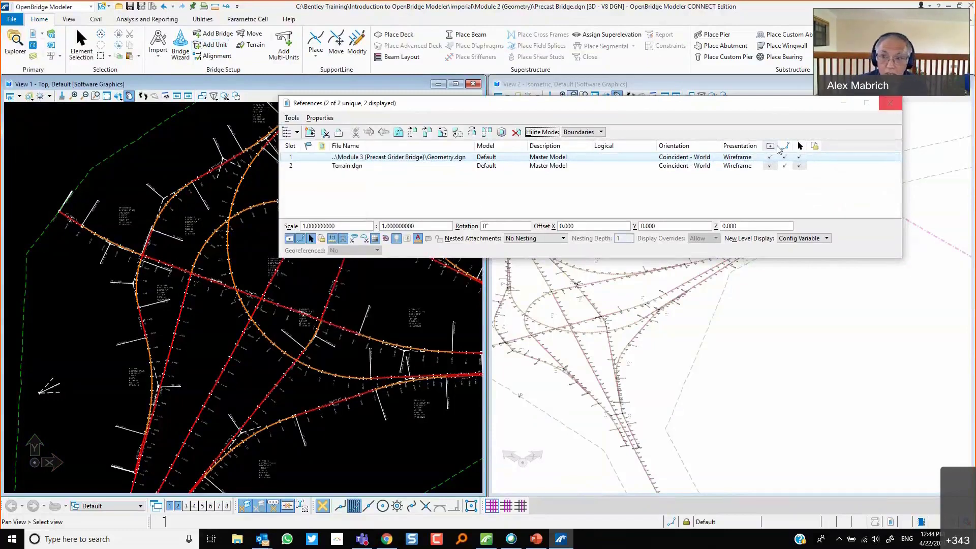
{"action": "left_click", "coordinate": [890, 104]}
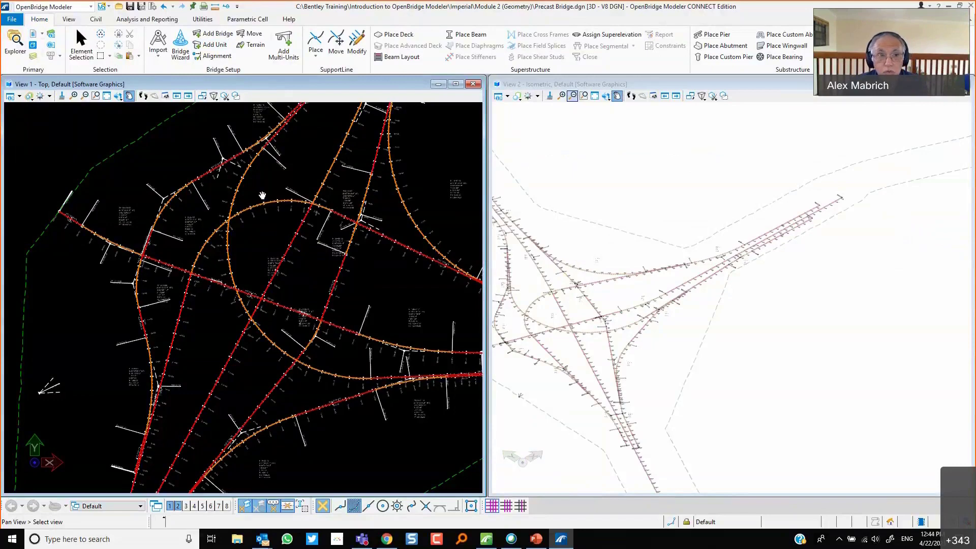
Search the commands for "coord" and open the Geographic Coordinate System tool of the Drawing workflow.
{"action": "left_click", "coordinate": [202, 20]}
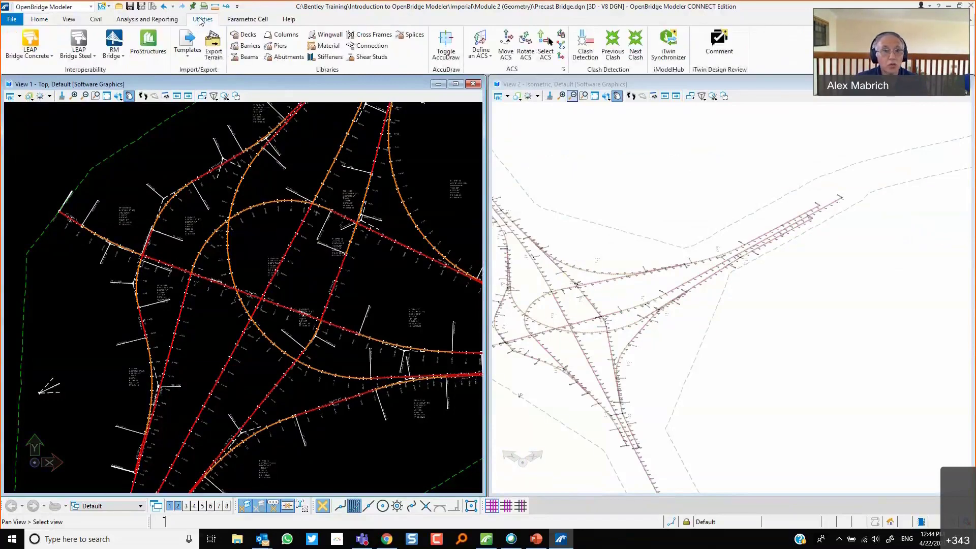
{"action": "left_click", "coordinate": [86, 8]}
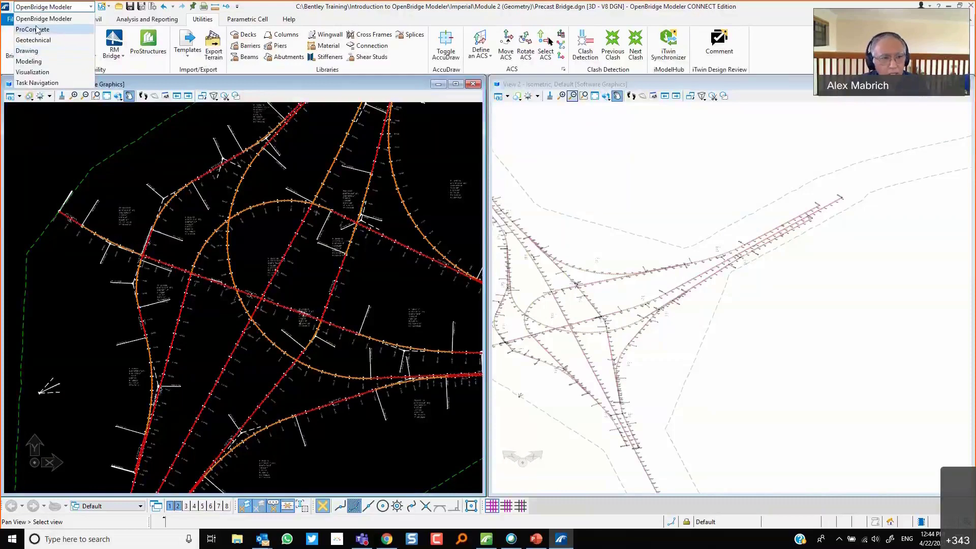
{"action": "left_click", "coordinate": [65, 138]}
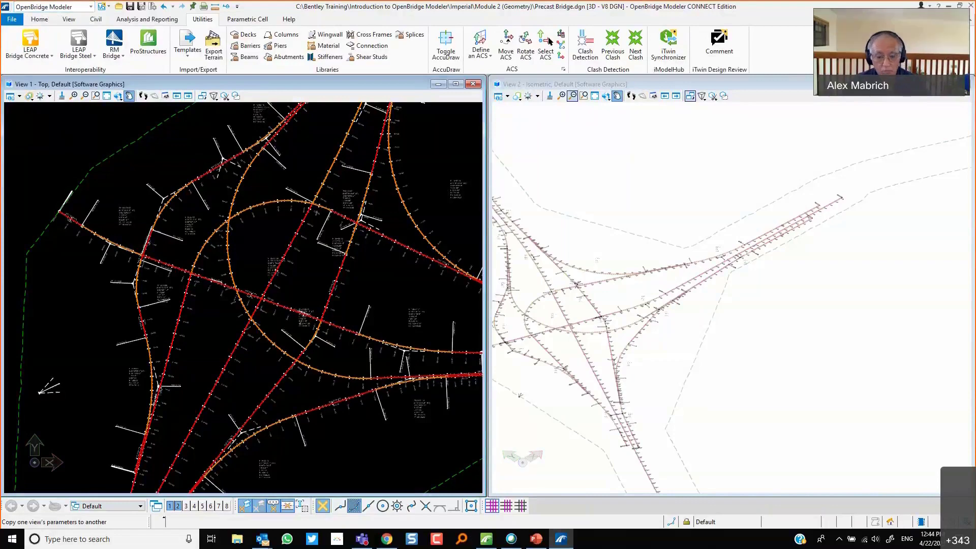
{"action": "type", "text": "coord"}
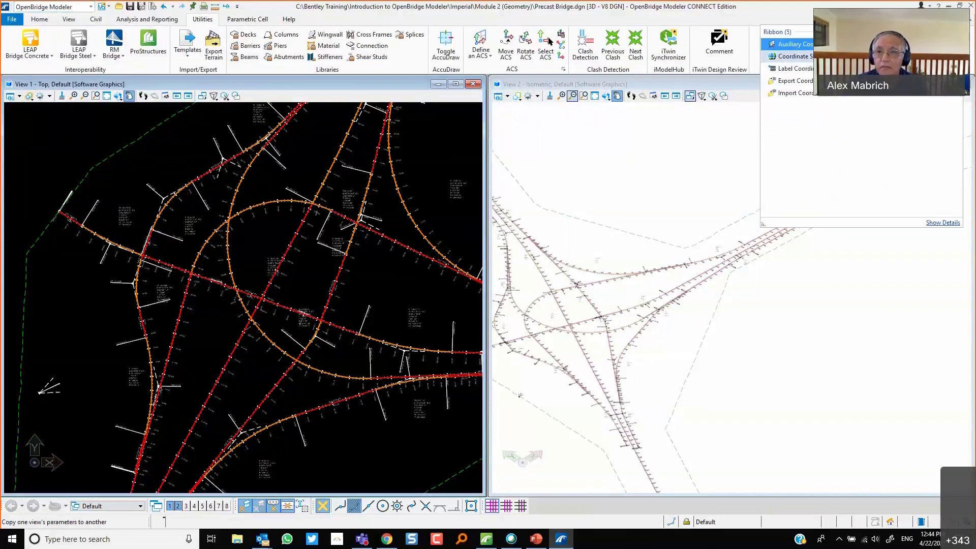
{"action": "mouse_move", "coordinate": [834, 56]}
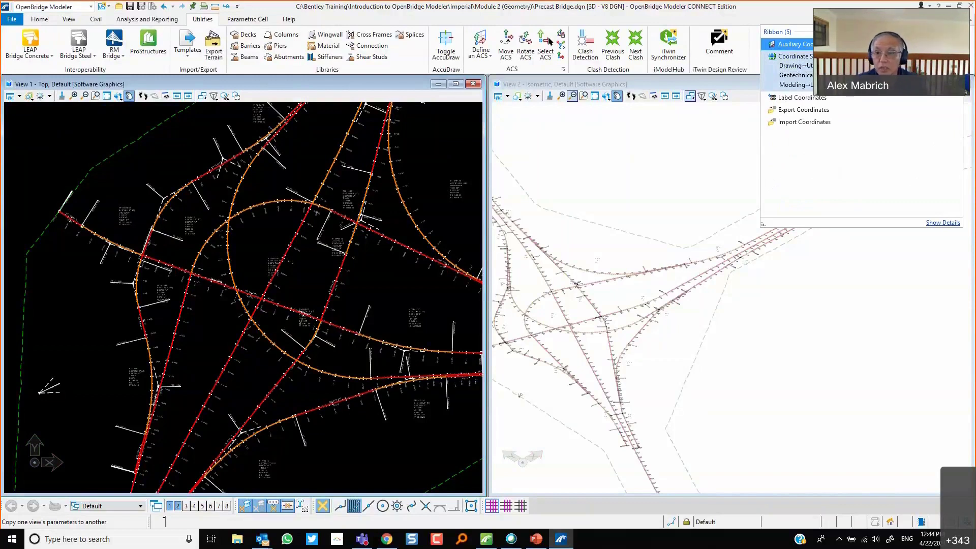
{"action": "left_click", "coordinate": [796, 68]}
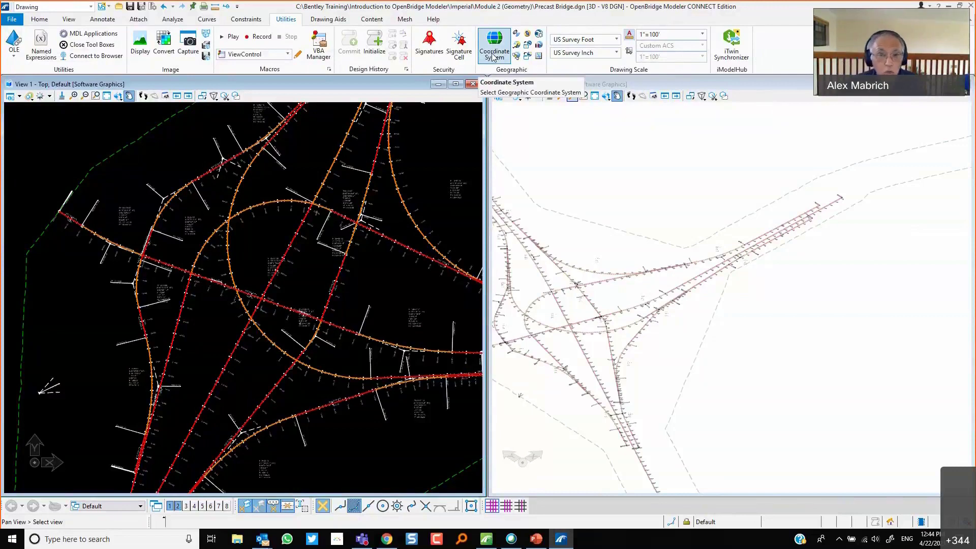
{"action": "left_click", "coordinate": [492, 57]}
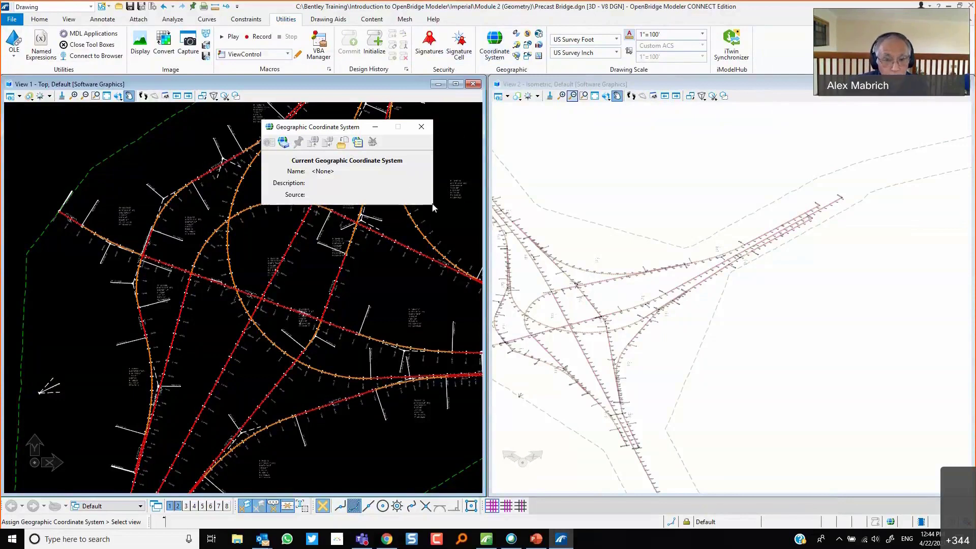
Assign EPSG:3404 - NAD83(HARN) / North Carolina (ftUS) from the library's projected United States systems and move the dialog over View 2.
{"action": "left_click", "coordinate": [283, 143]}
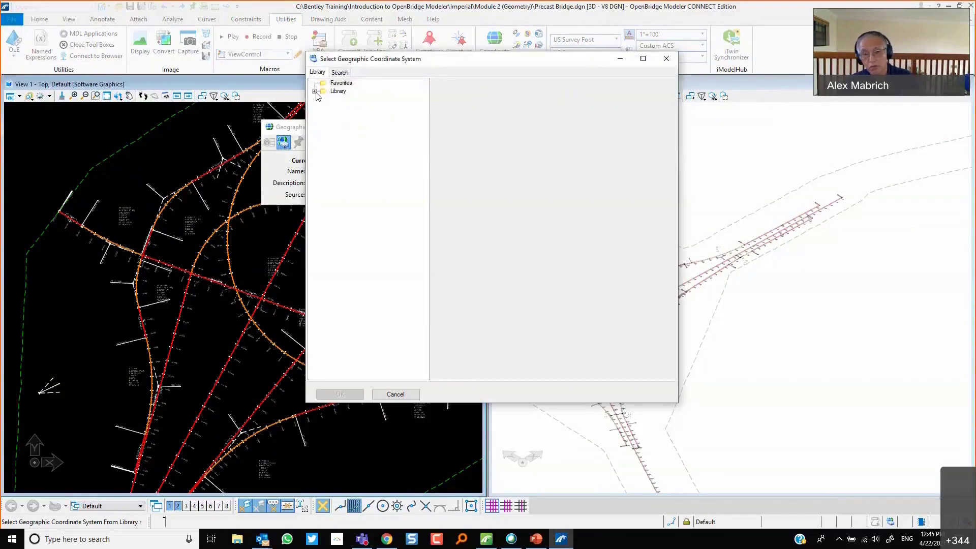
{"action": "left_click", "coordinate": [315, 92]}
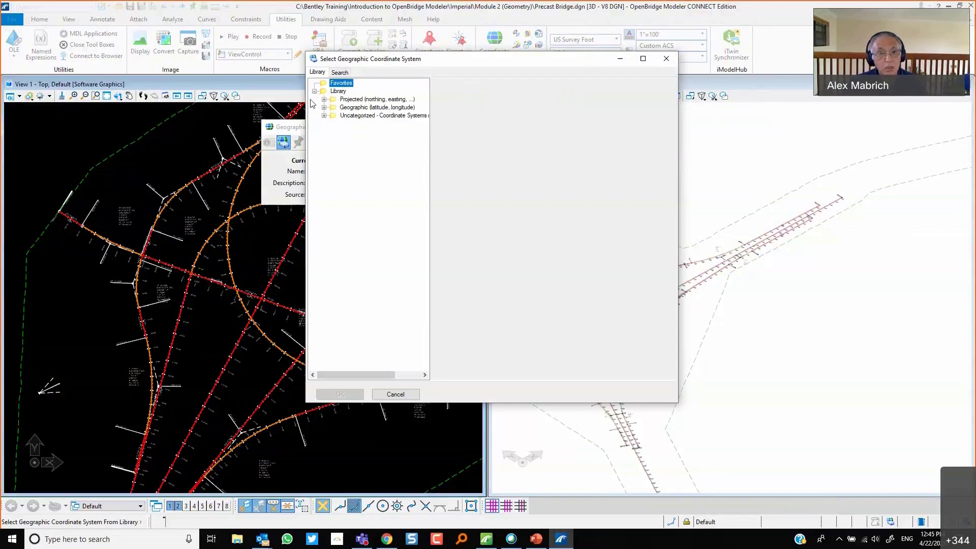
{"action": "left_click", "coordinate": [324, 100]}
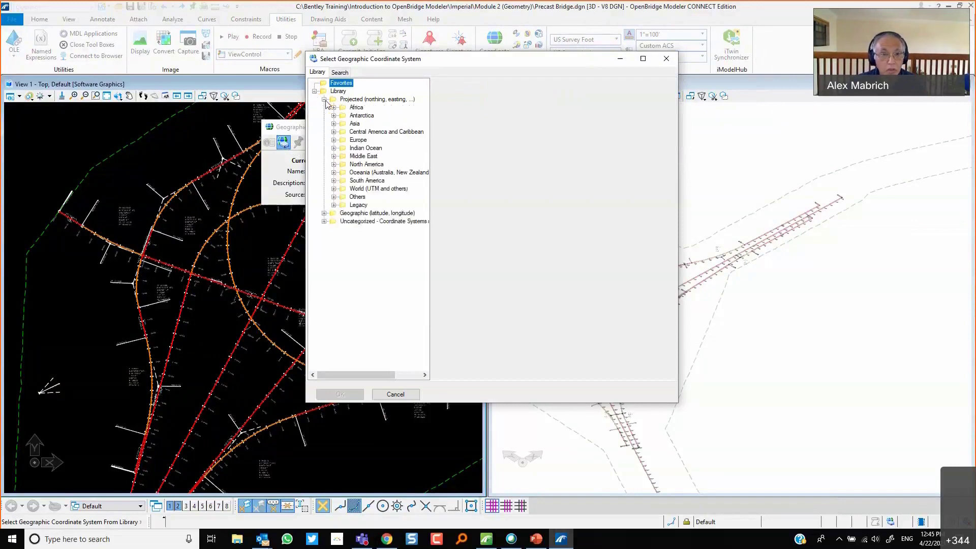
{"action": "left_click", "coordinate": [334, 164]}
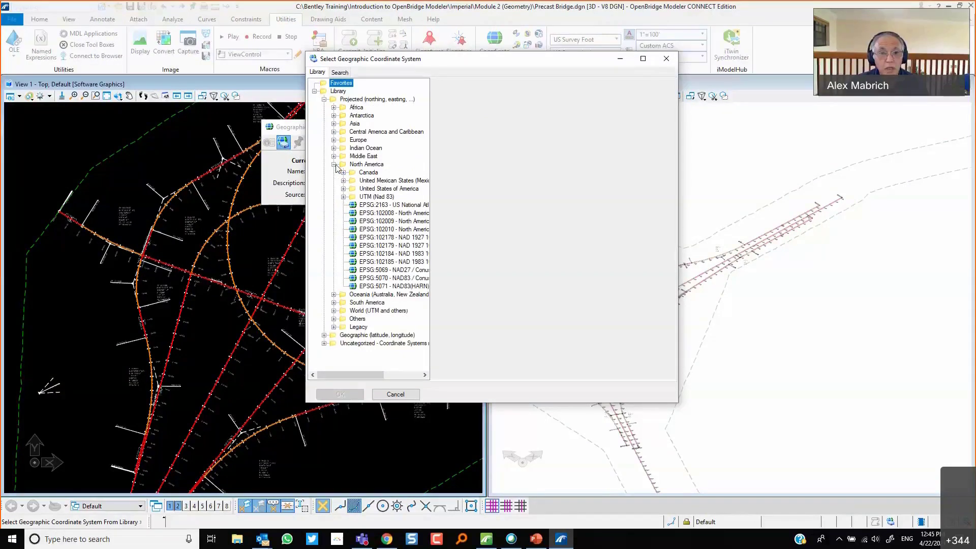
{"action": "left_click", "coordinate": [343, 189]}
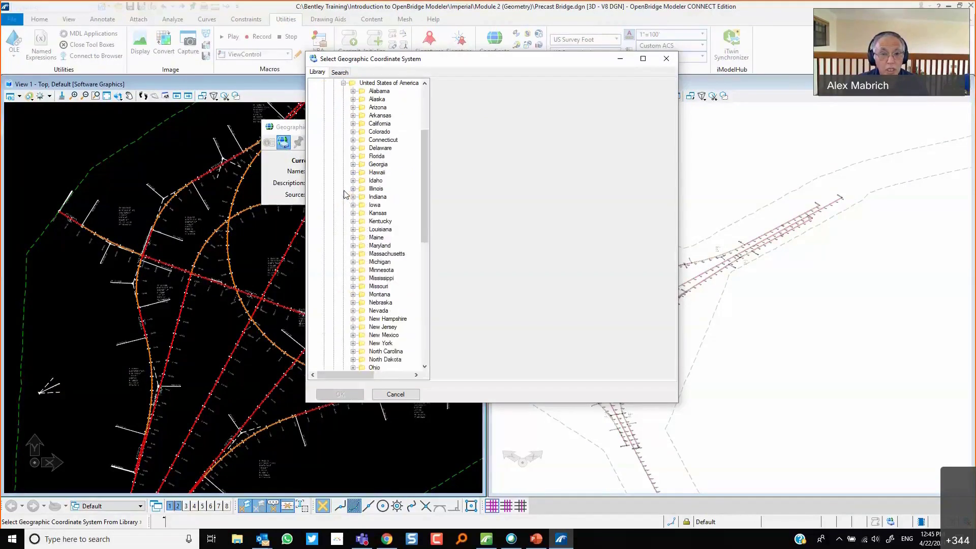
{"action": "scroll", "coordinate": [365, 264], "scroll_direction": "down", "scroll_amount": 2}
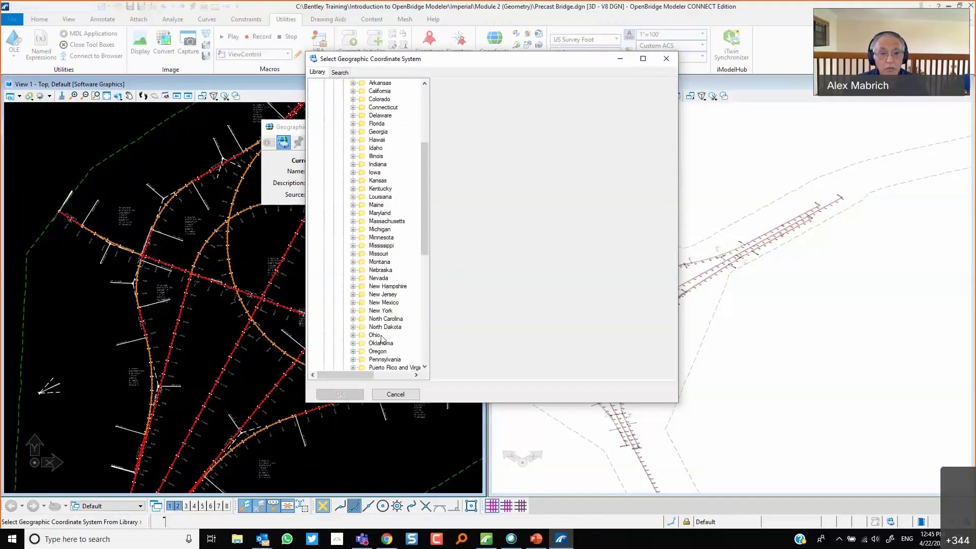
{"action": "left_click", "coordinate": [353, 319]}
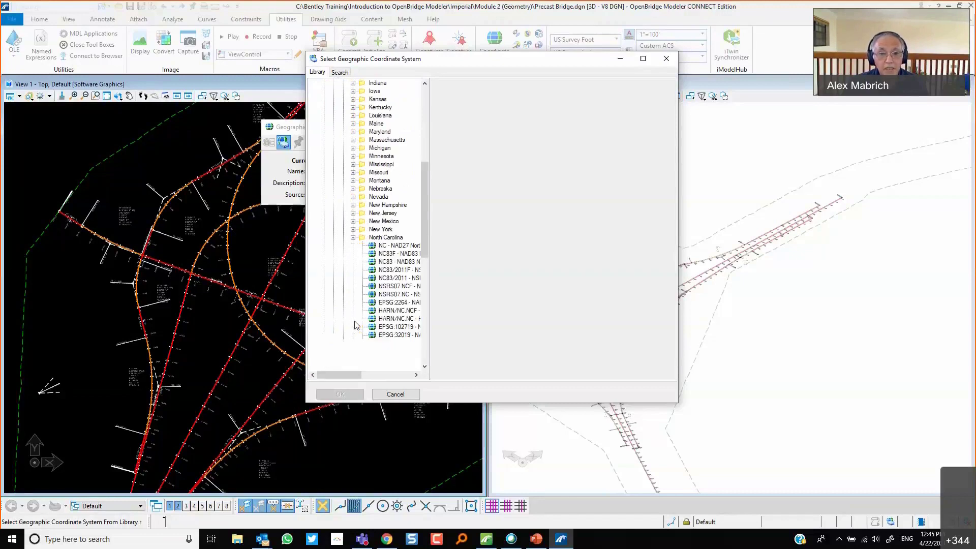
{"action": "scroll", "coordinate": [392, 297], "scroll_direction": "down", "scroll_amount": 1}
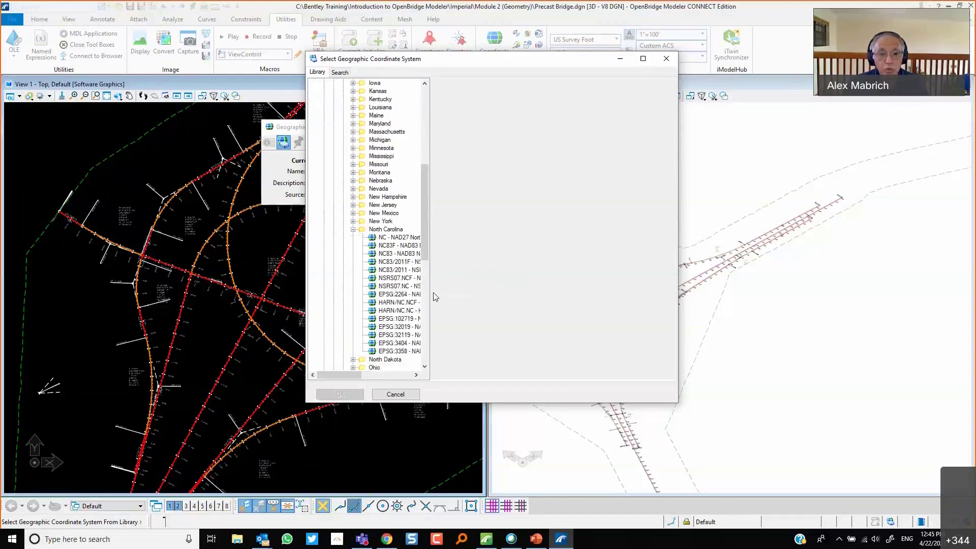
{"action": "left_click_drag", "start_coordinate": [432, 295], "coordinate": [534, 295]}
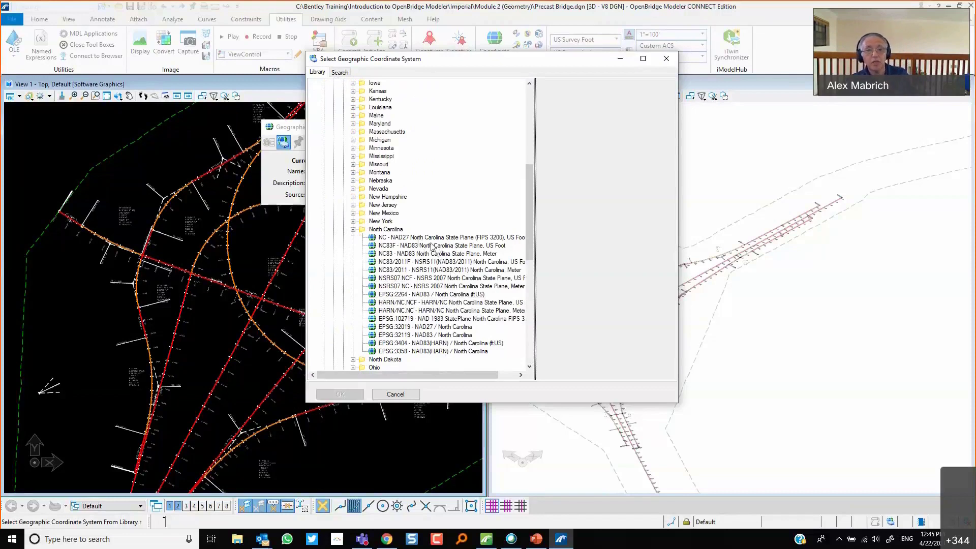
{"action": "left_click", "coordinate": [423, 344]}
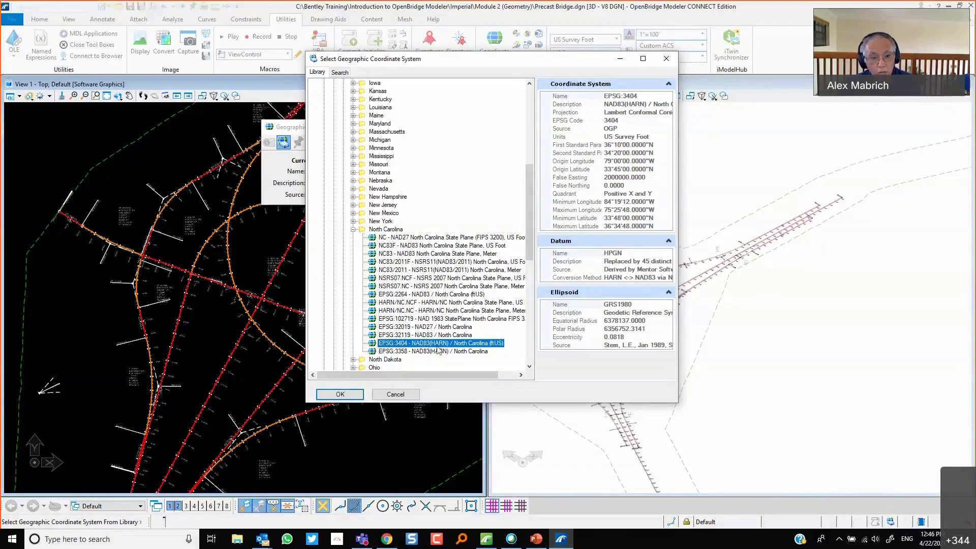
{"action": "left_click", "coordinate": [348, 395]}
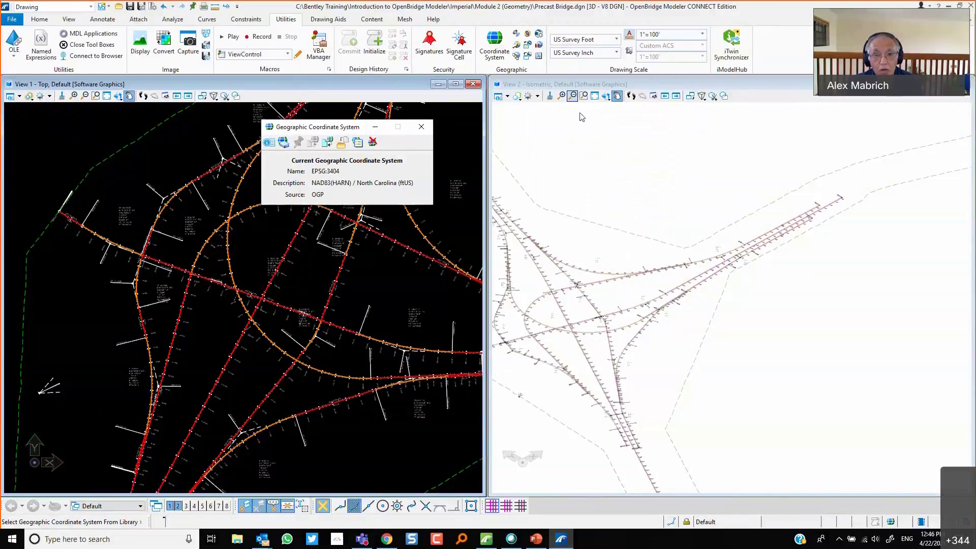
{"action": "left_click_drag", "start_coordinate": [350, 127], "coordinate": [656, 108]}
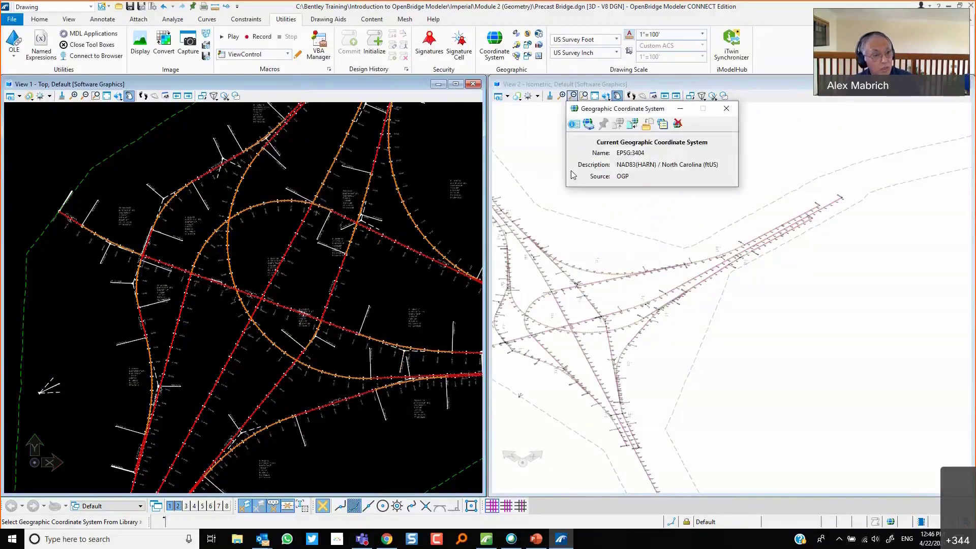
Set View 1's background map type to Aerial and compare the imagery with the interchange alignments around the overpass.
{"action": "left_click", "coordinate": [20, 98]}
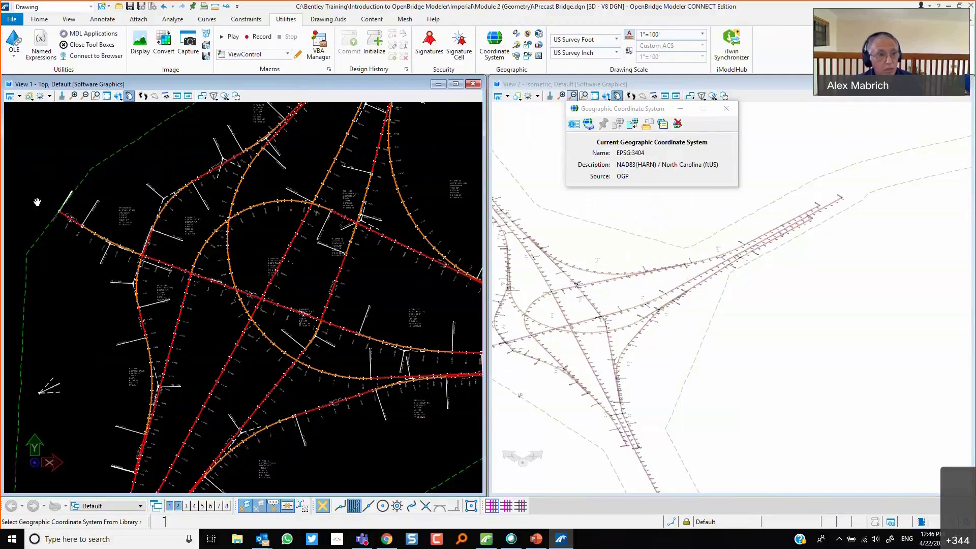
{"action": "left_click", "coordinate": [12, 96]}
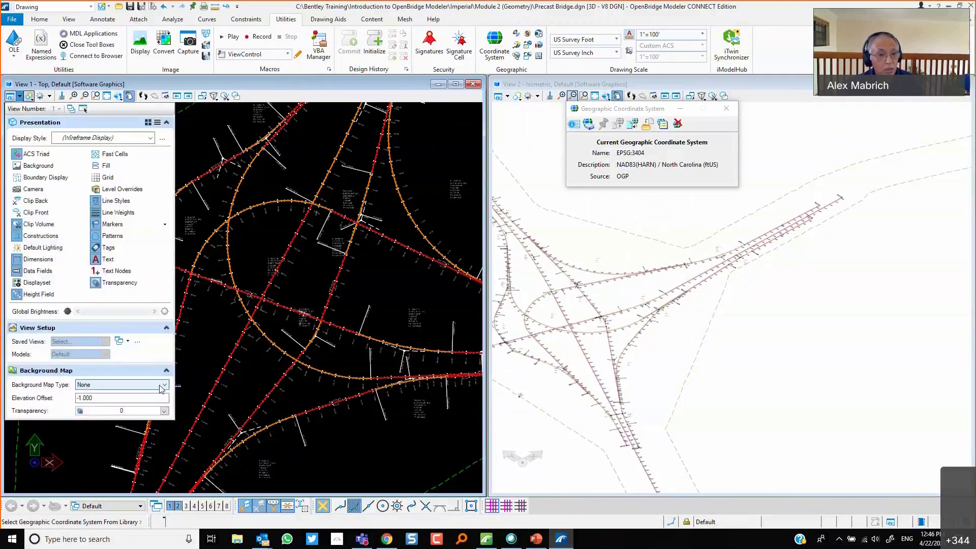
{"action": "left_click", "coordinate": [166, 385]}
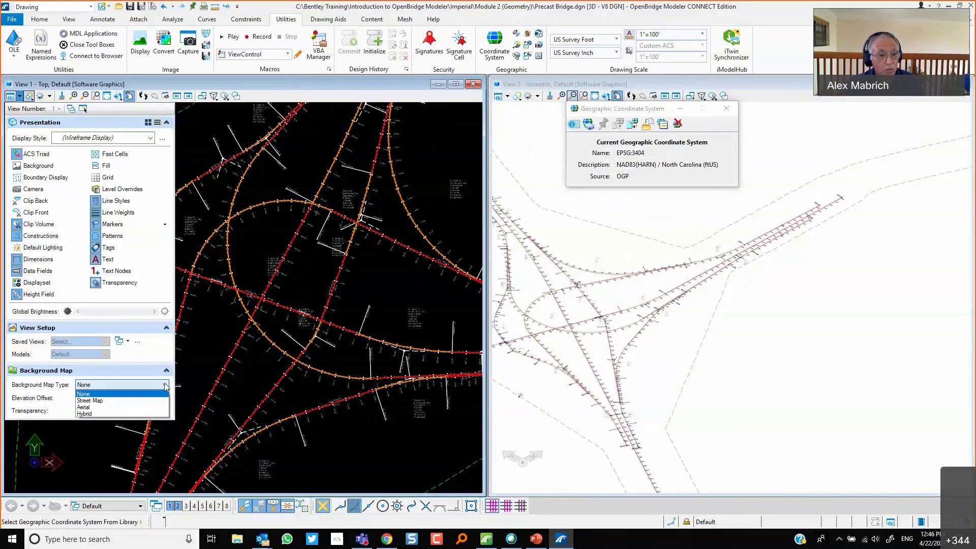
{"action": "left_click", "coordinate": [98, 412]}
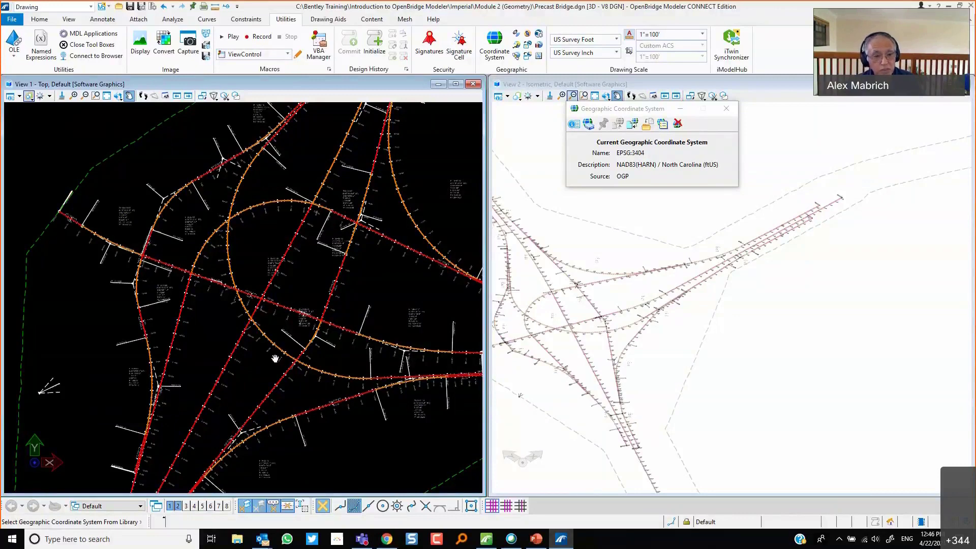
{"action": "scroll", "coordinate": [330, 338], "scroll_direction": "down", "scroll_amount": 1}
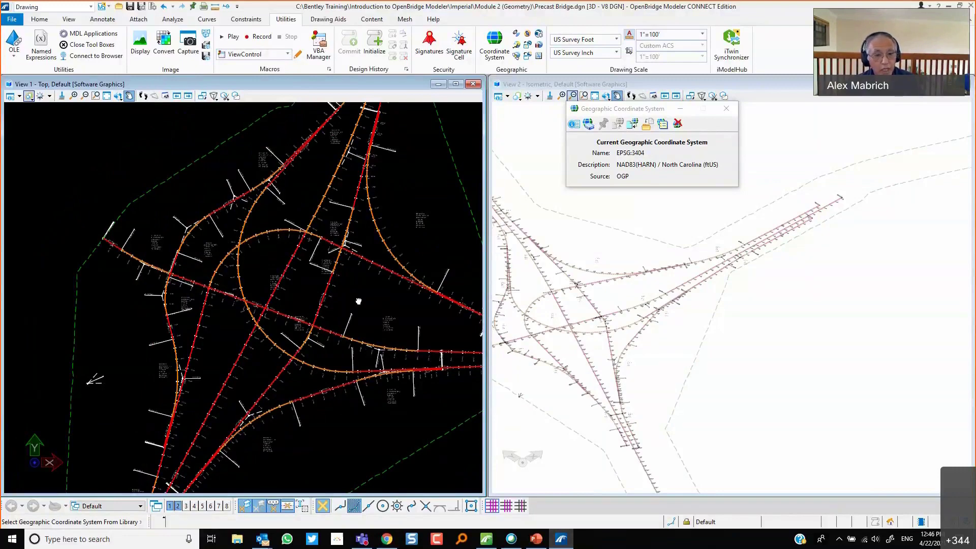
{"action": "scroll", "coordinate": [359, 302], "scroll_direction": "down", "scroll_amount": 1}
{"action": "scroll", "coordinate": [359, 302], "scroll_direction": "down", "scroll_amount": 1}
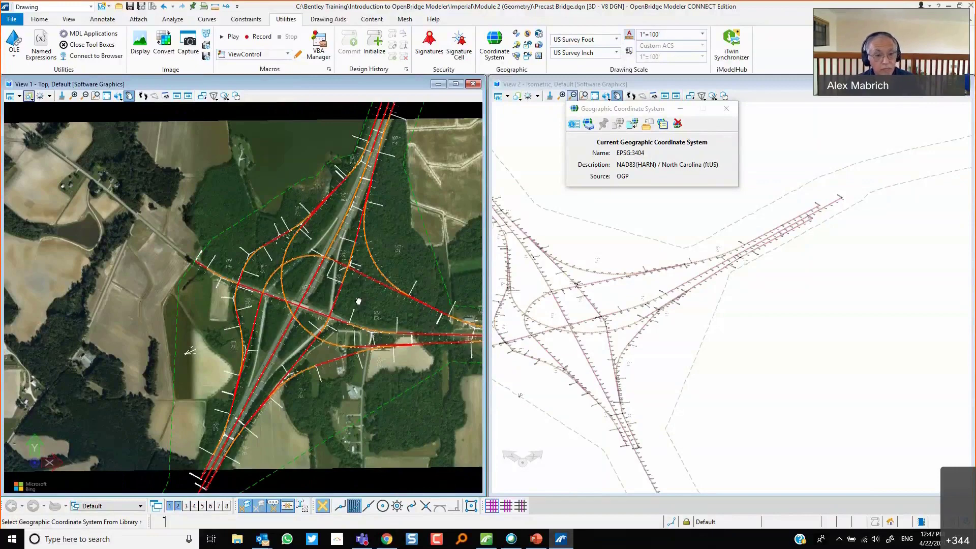
{"action": "middle_click_drag", "start_coordinate": [359, 301], "coordinate": [288, 315]}
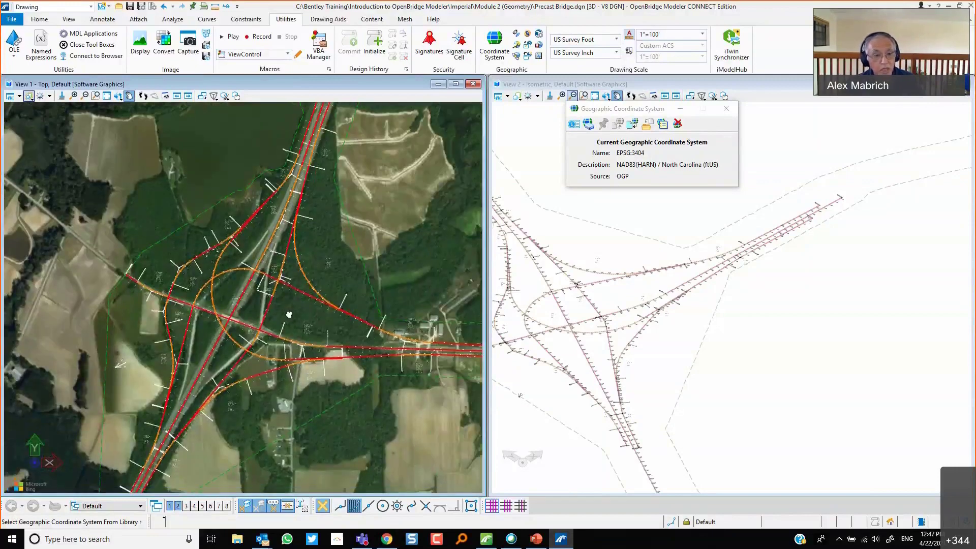
{"action": "left_click", "coordinate": [95, 96]}
{"action": "left_click", "coordinate": [181, 273]}
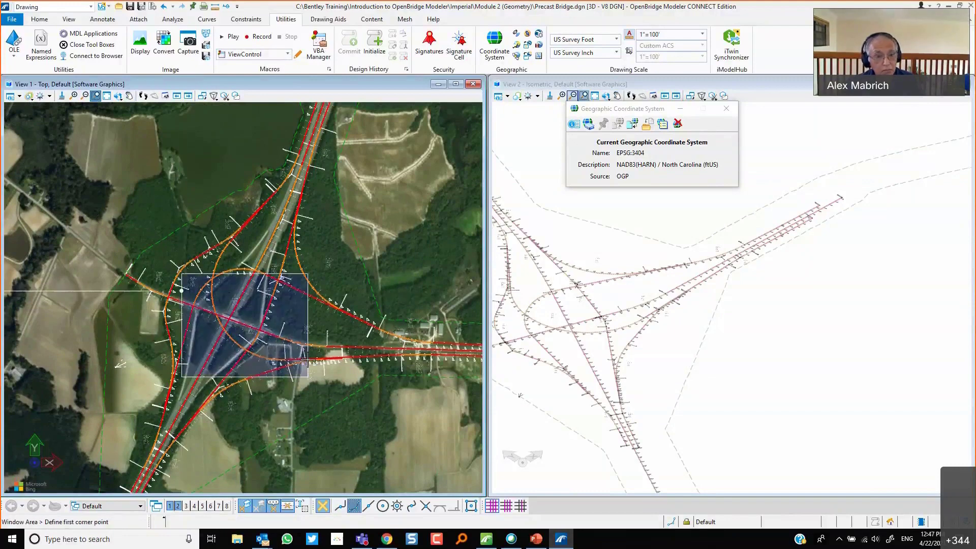
{"action": "left_click", "coordinate": [315, 378]}
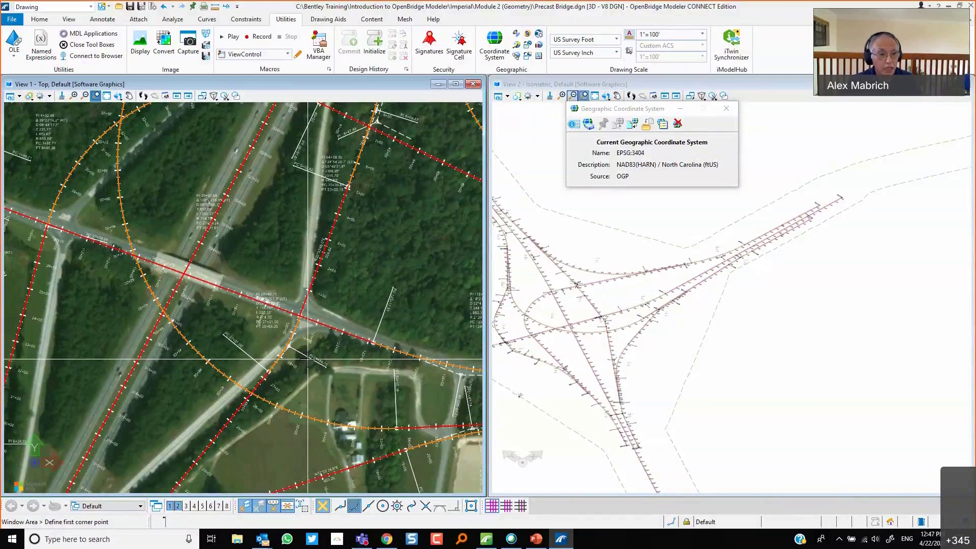
{"action": "left_click", "coordinate": [61, 96]}
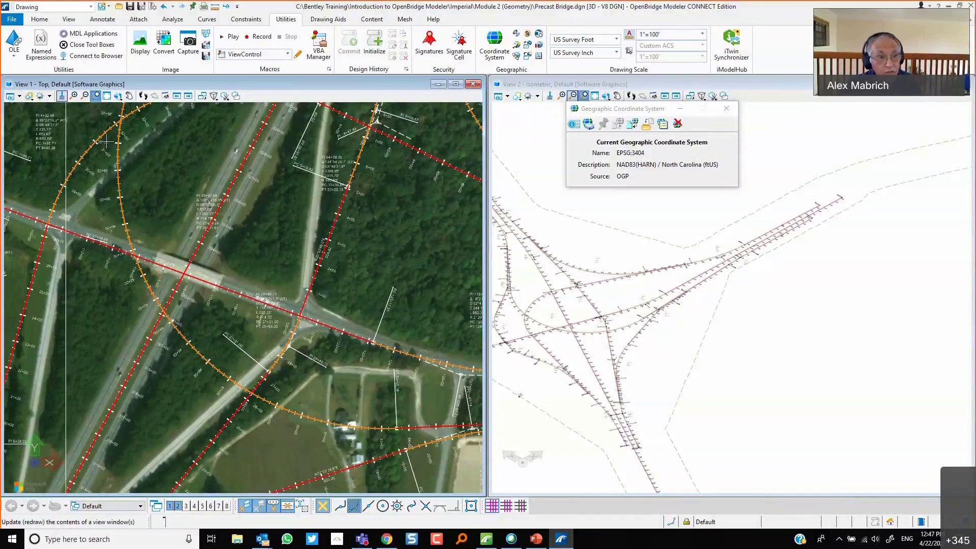
Set View 1's background map type to Hybrid and check the road labels against the interchange alignments.
{"action": "left_click", "coordinate": [19, 96]}
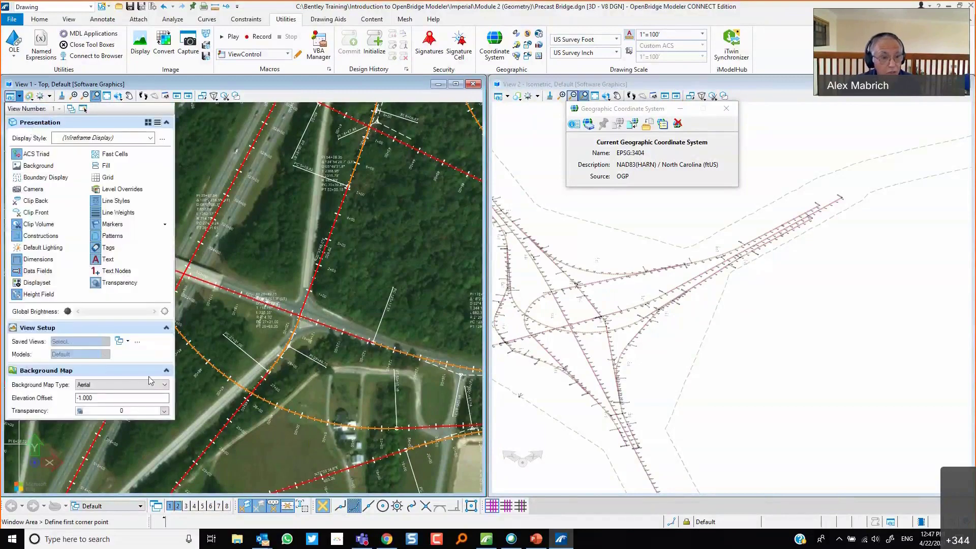
{"action": "left_click", "coordinate": [166, 385]}
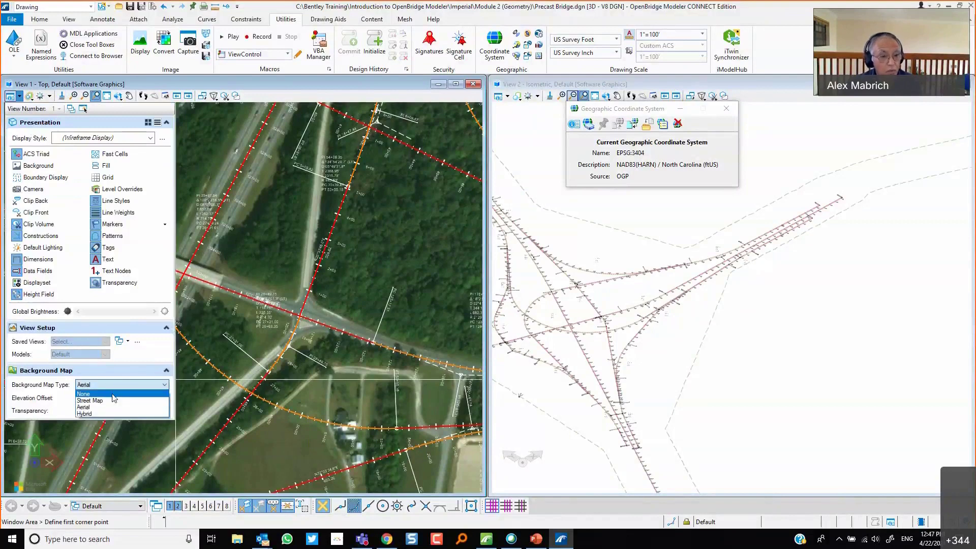
{"action": "left_click", "coordinate": [89, 414]}
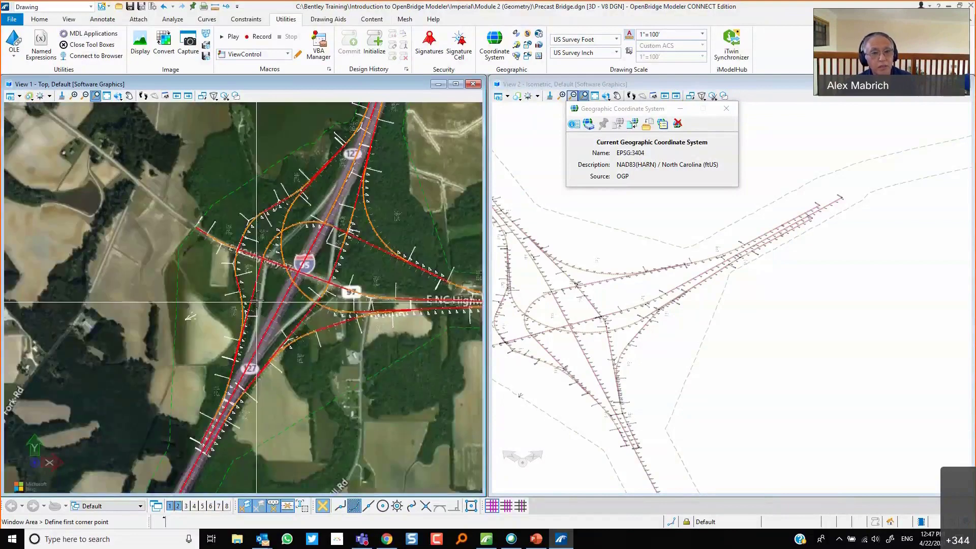
{"action": "scroll", "coordinate": [277, 263], "scroll_direction": "up", "scroll_amount": 2}
{"action": "scroll", "coordinate": [380, 281], "scroll_direction": "up", "scroll_amount": 2}
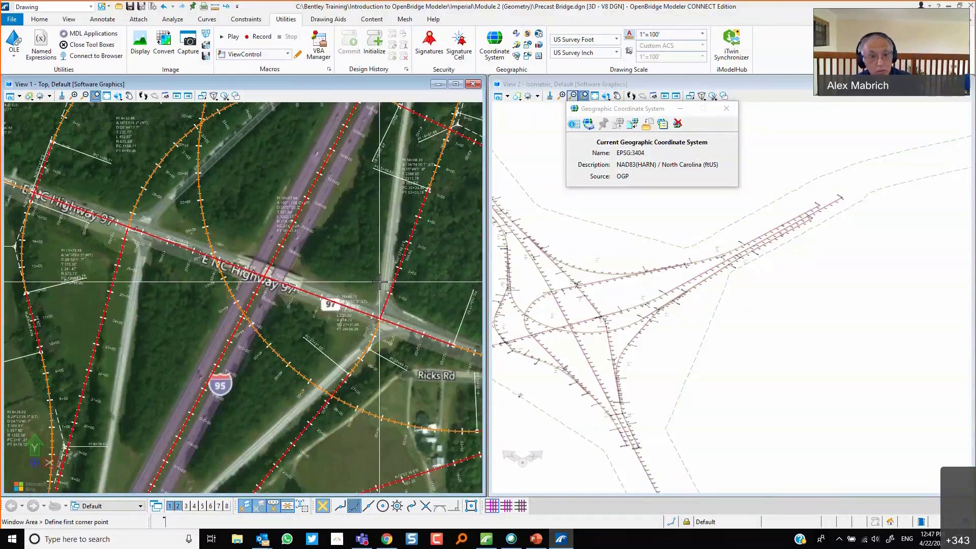
{"action": "scroll", "coordinate": [380, 281], "scroll_direction": "down", "scroll_amount": 5}
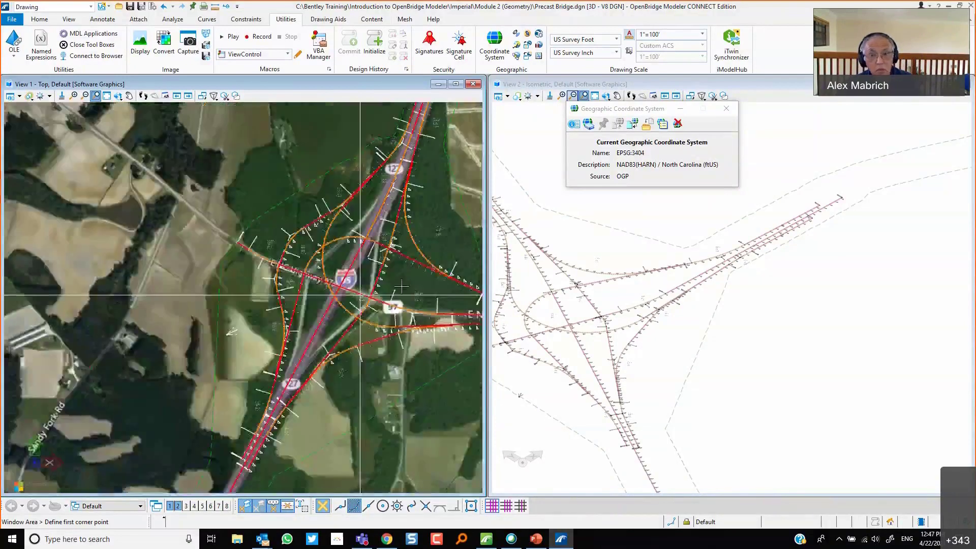
Close the Geographic Coordinate System dialog and set View 1's background map type to None.
{"action": "left_click", "coordinate": [726, 109]}
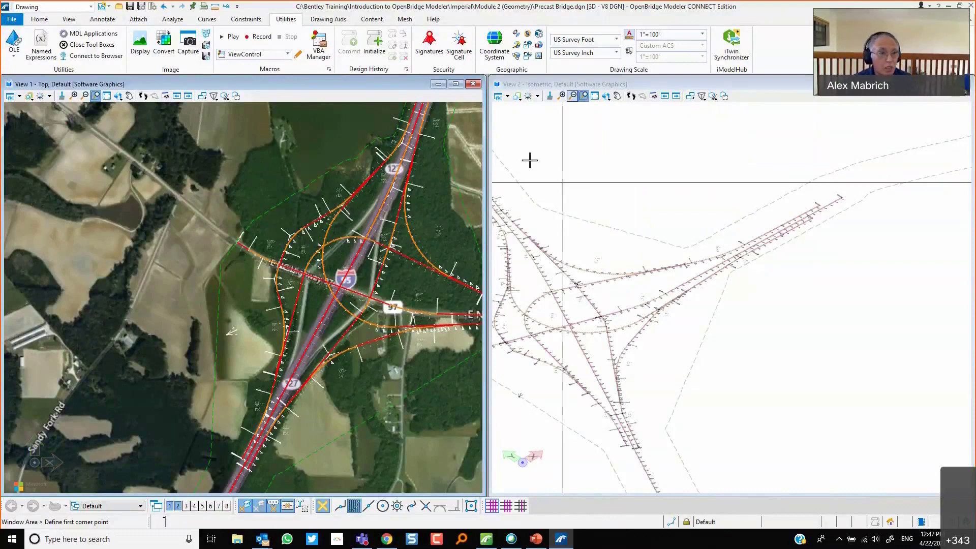
{"action": "left_click", "coordinate": [19, 96]}
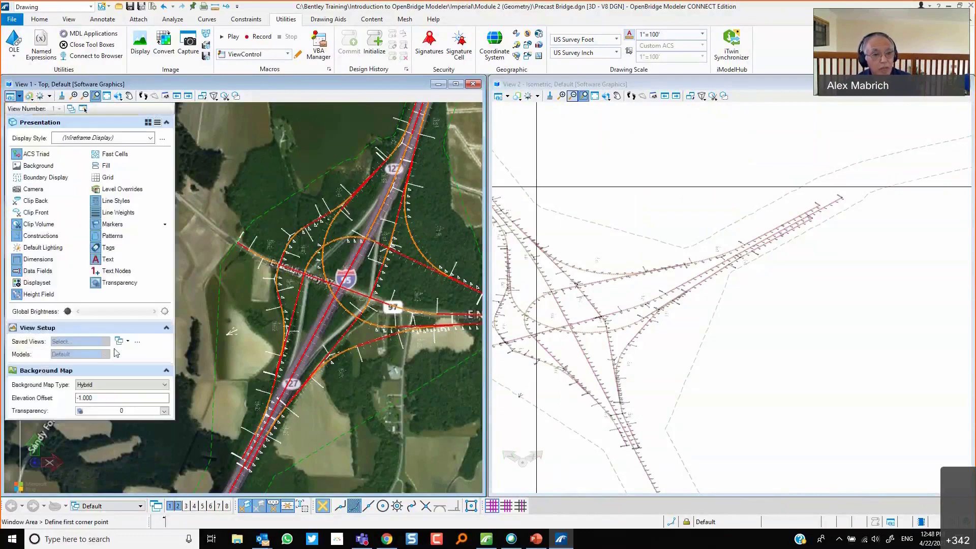
{"action": "left_click", "coordinate": [137, 385]}
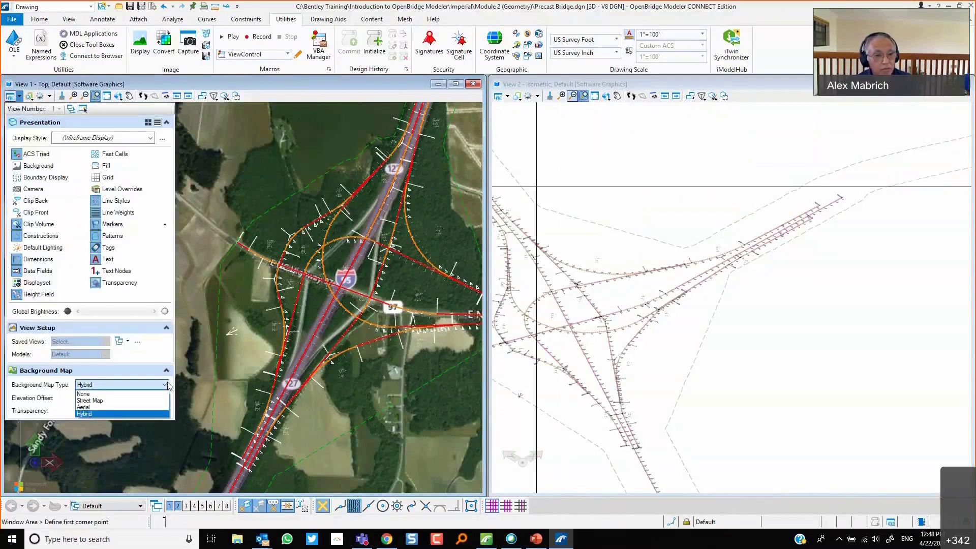
{"action": "left_click", "coordinate": [138, 395]}
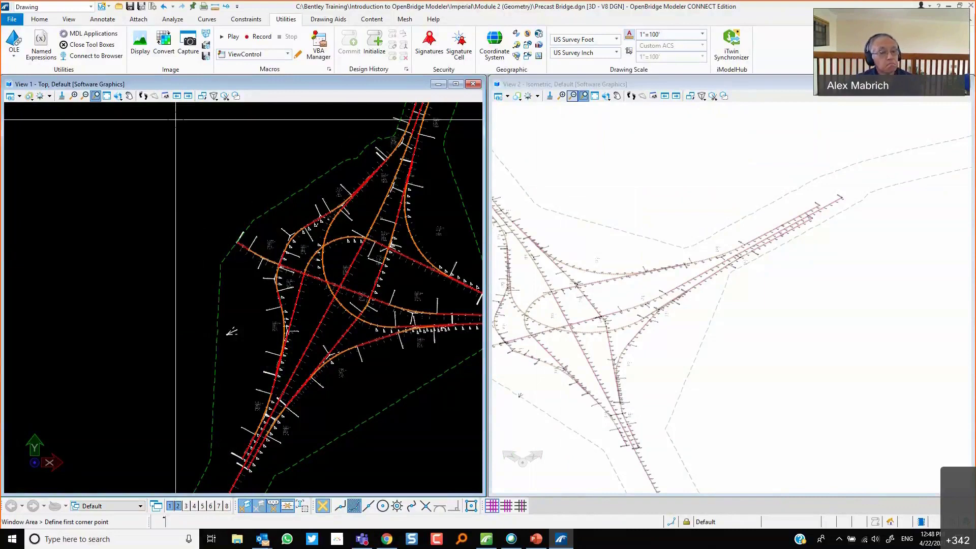
{"action": "left_click", "coordinate": [143, 96]}
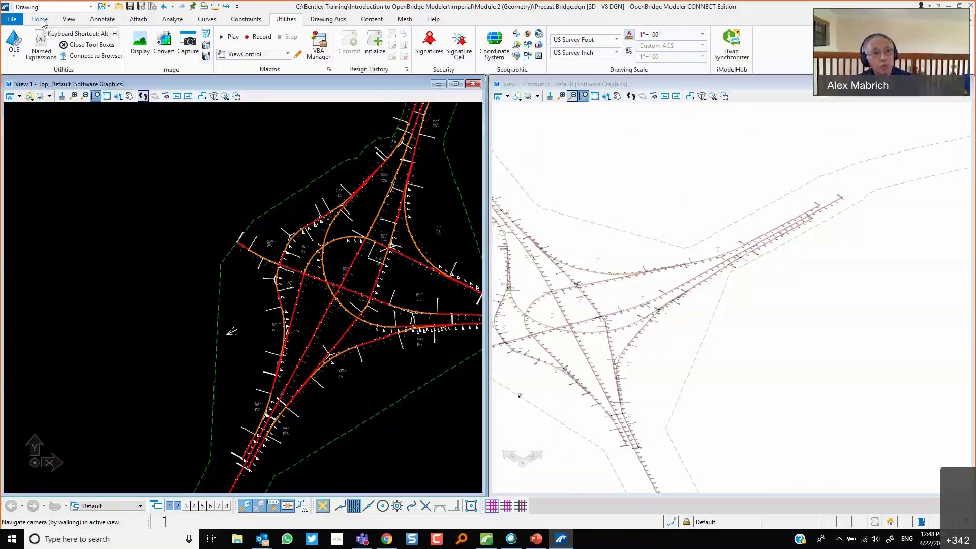
Attach Utility_water.dgn from the Module 3 (Precast Grider Bridge) folder as a Coincident - World reference and close the references list.
{"action": "left_click", "coordinate": [41, 20]}
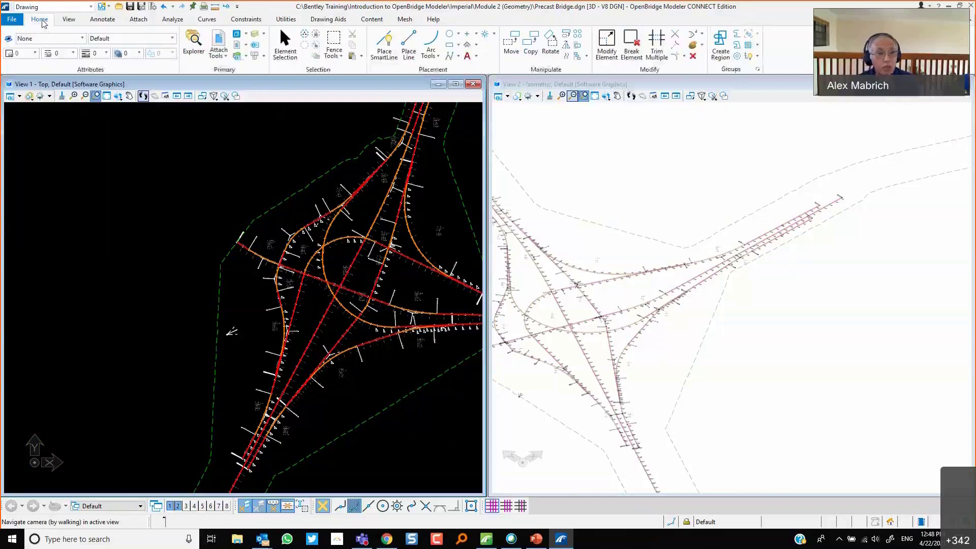
{"action": "left_click", "coordinate": [238, 47]}
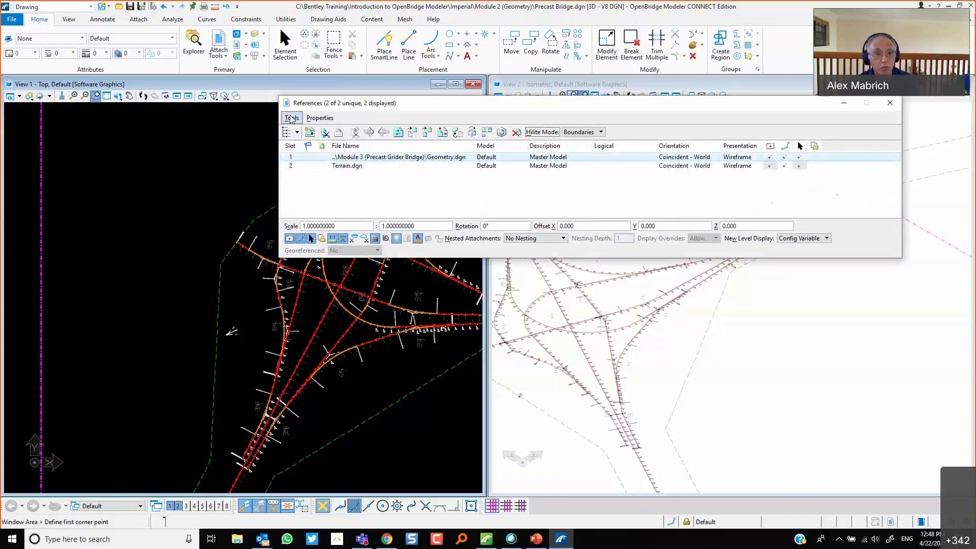
{"action": "left_click", "coordinate": [292, 118]}
{"action": "left_click", "coordinate": [302, 131]}
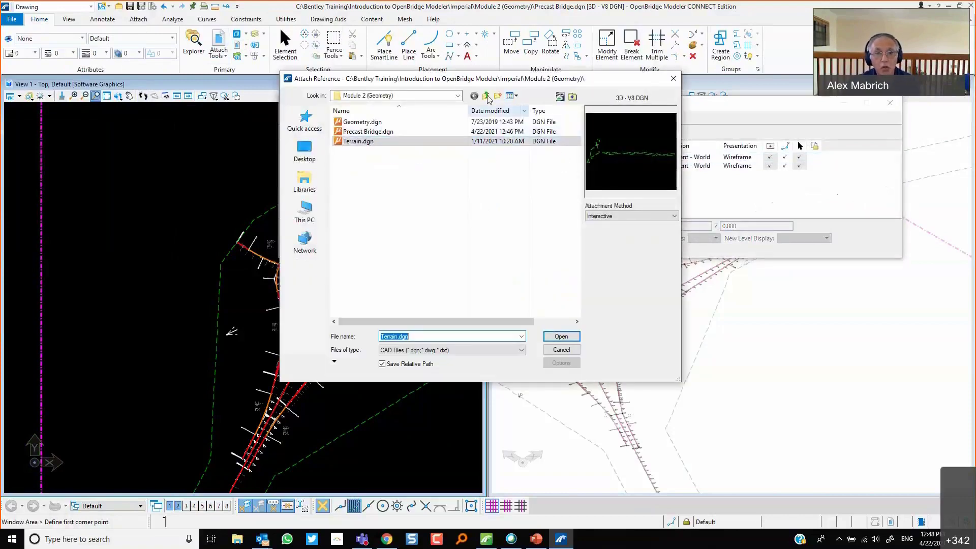
{"action": "left_click", "coordinate": [487, 97]}
{"action": "double_click", "coordinate": [366, 141]}
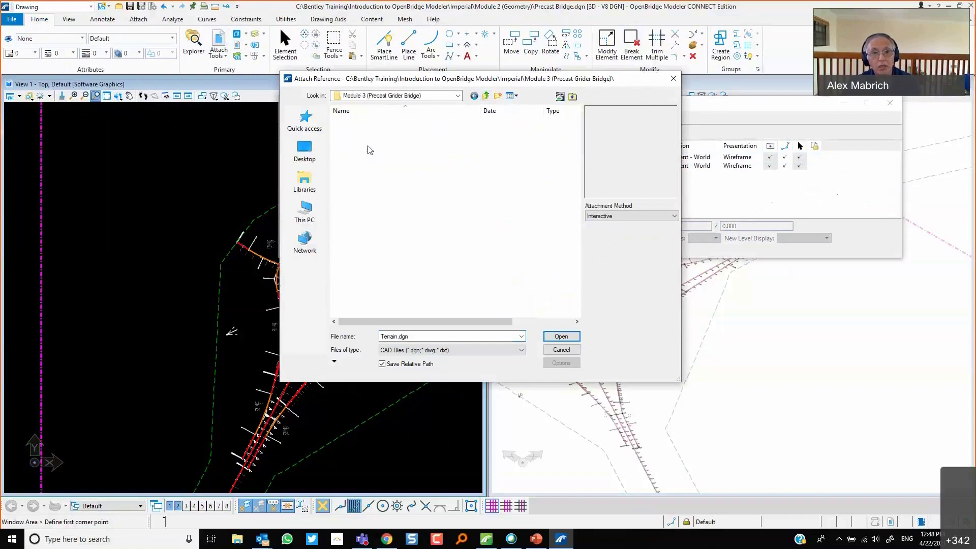
{"action": "left_click", "coordinate": [370, 172]}
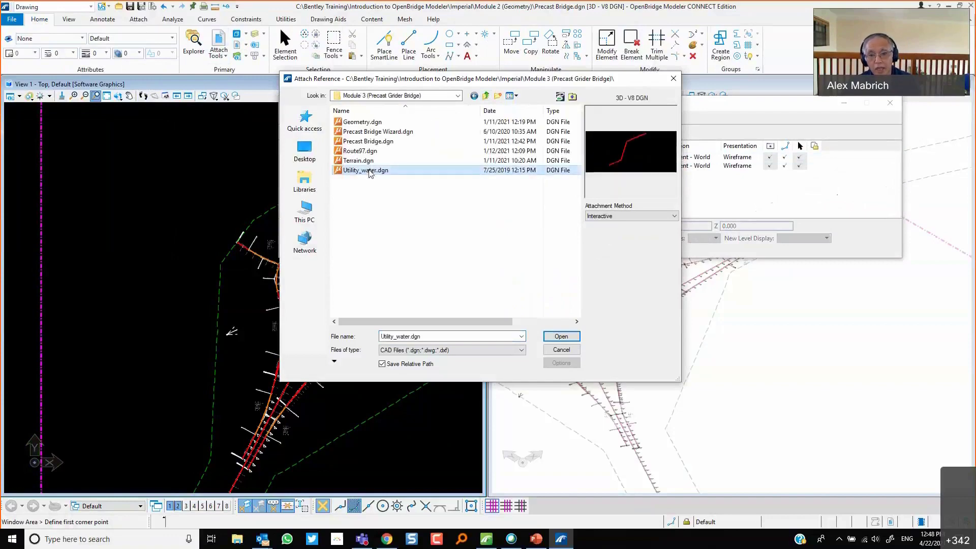
{"action": "left_click", "coordinate": [561, 336]}
{"action": "left_click", "coordinate": [520, 217]}
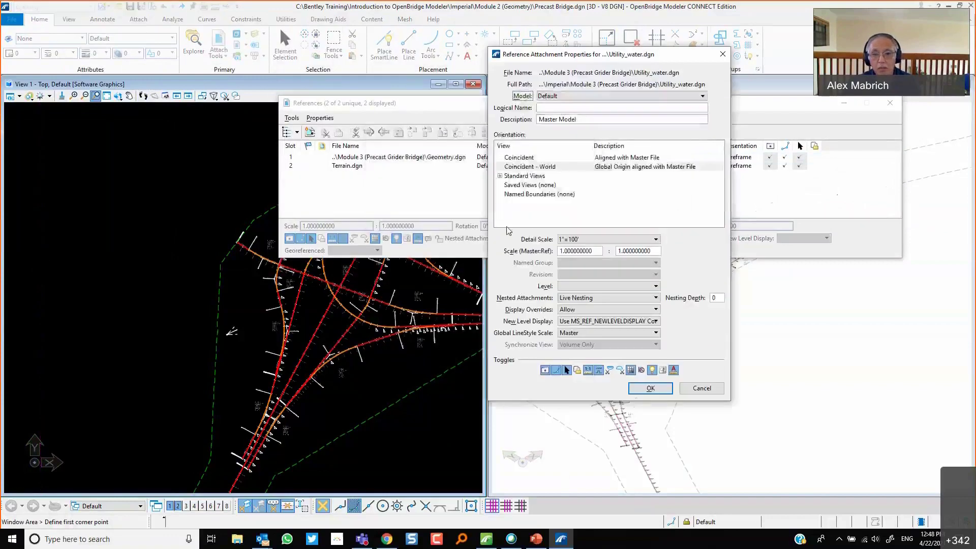
{"action": "left_click", "coordinate": [648, 388]}
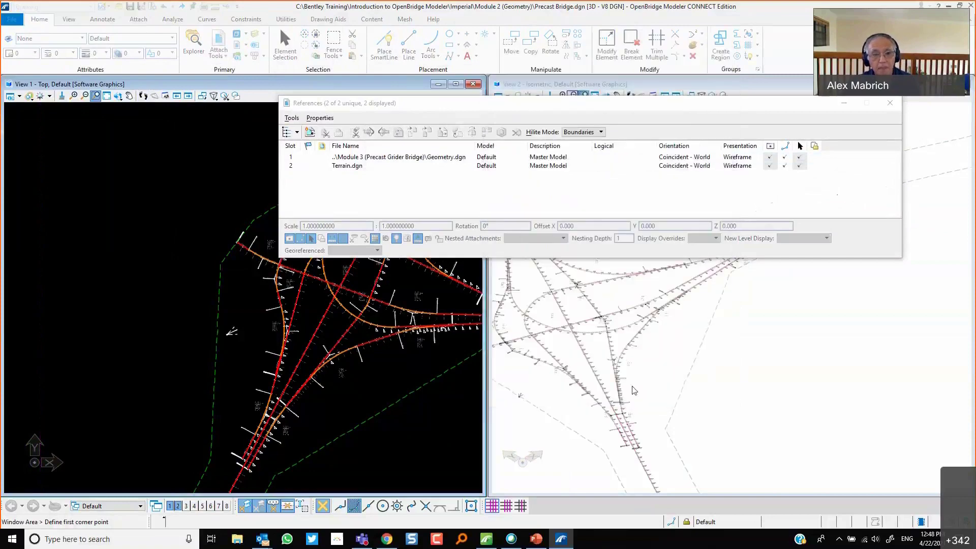
{"action": "left_click", "coordinate": [890, 103]}
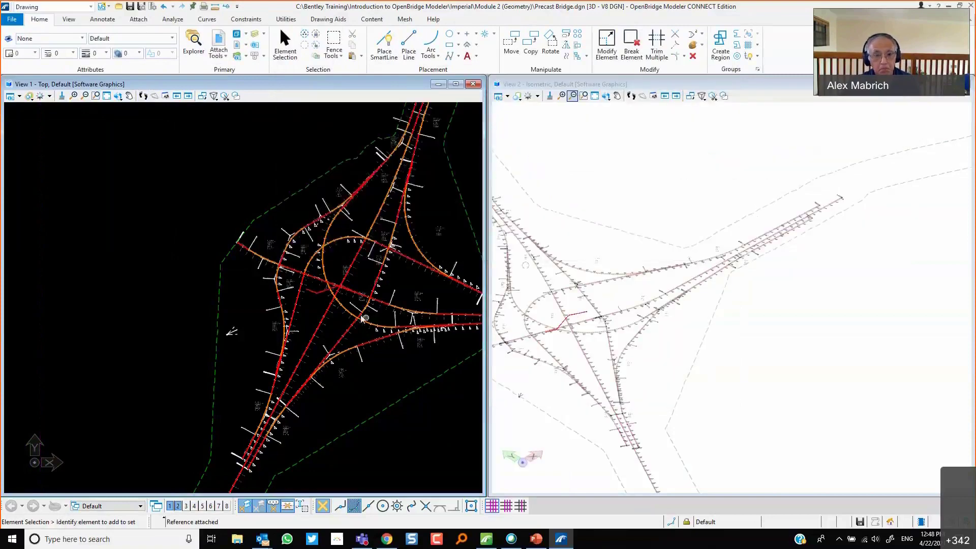
Switch to the OpenBridge Modeler workflow and open the deck library's Template Creation window, placing it over both views.
{"action": "scroll", "coordinate": [346, 297], "scroll_direction": "up", "scroll_amount": 5}
{"action": "scroll", "coordinate": [320, 218], "scroll_direction": "up", "scroll_amount": 4}
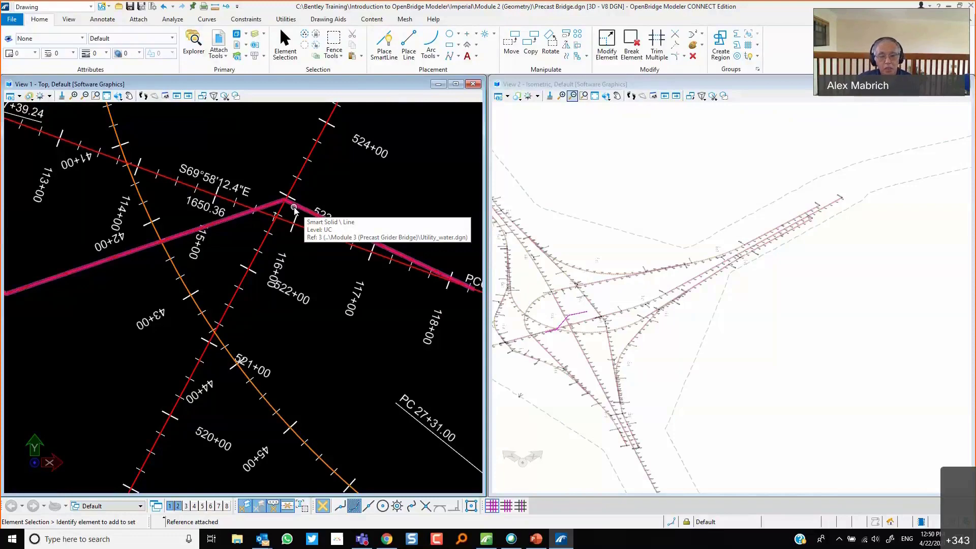
{"action": "scroll", "coordinate": [311, 260], "scroll_direction": "down", "scroll_amount": 4}
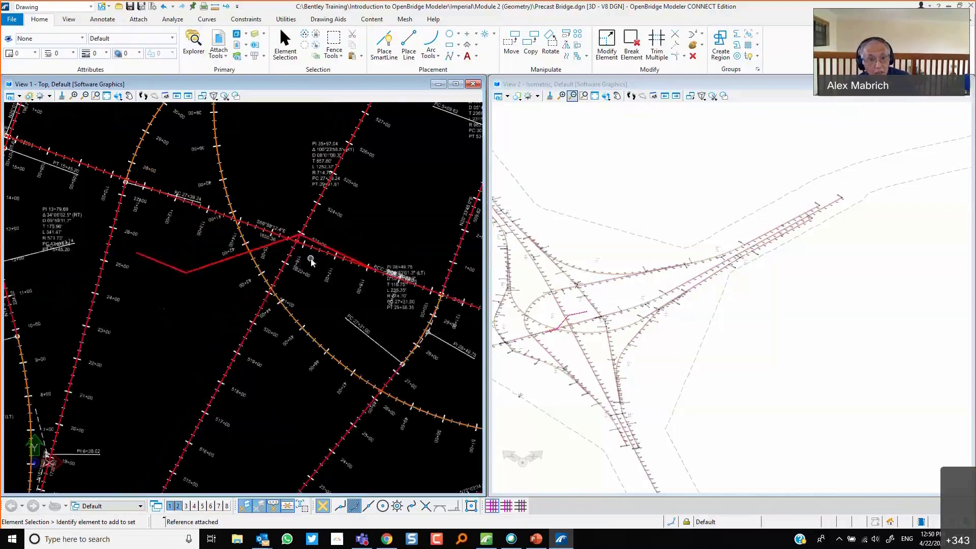
{"action": "scroll", "coordinate": [311, 260], "scroll_direction": "down", "scroll_amount": 3}
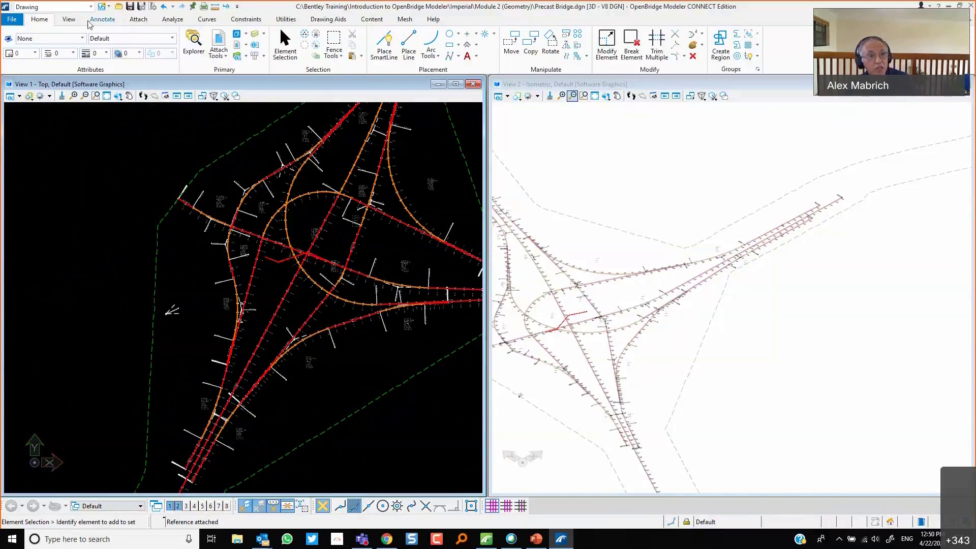
{"action": "left_click", "coordinate": [76, 7]}
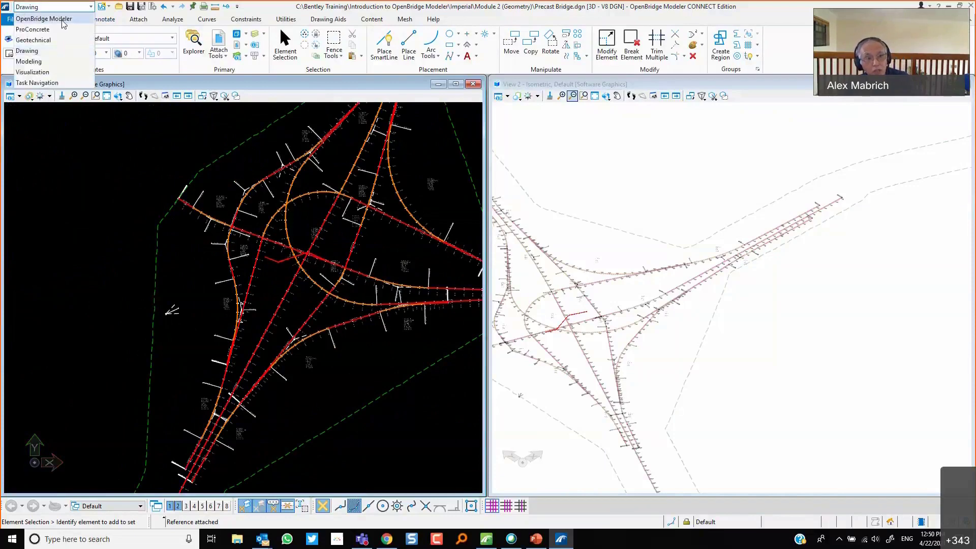
{"action": "left_click", "coordinate": [63, 24]}
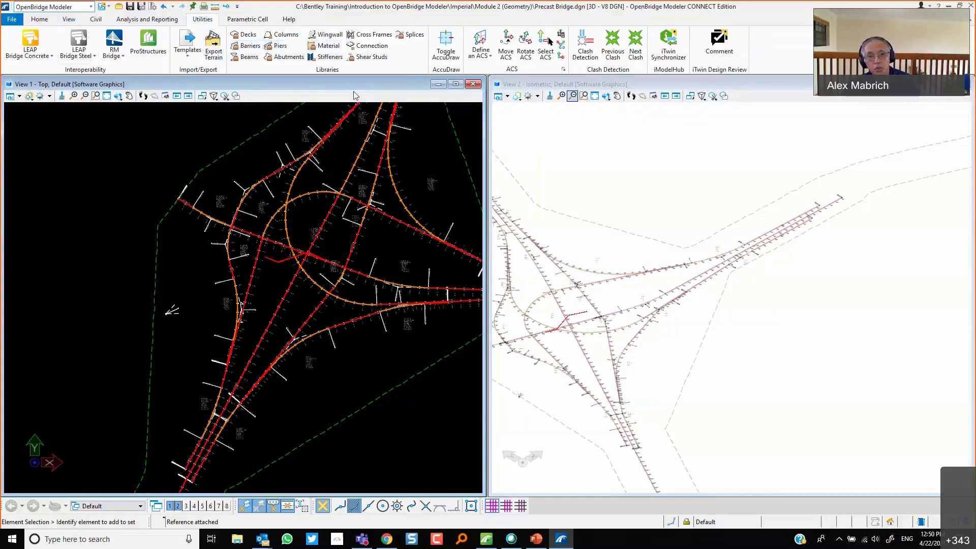
{"action": "left_click", "coordinate": [245, 57]}
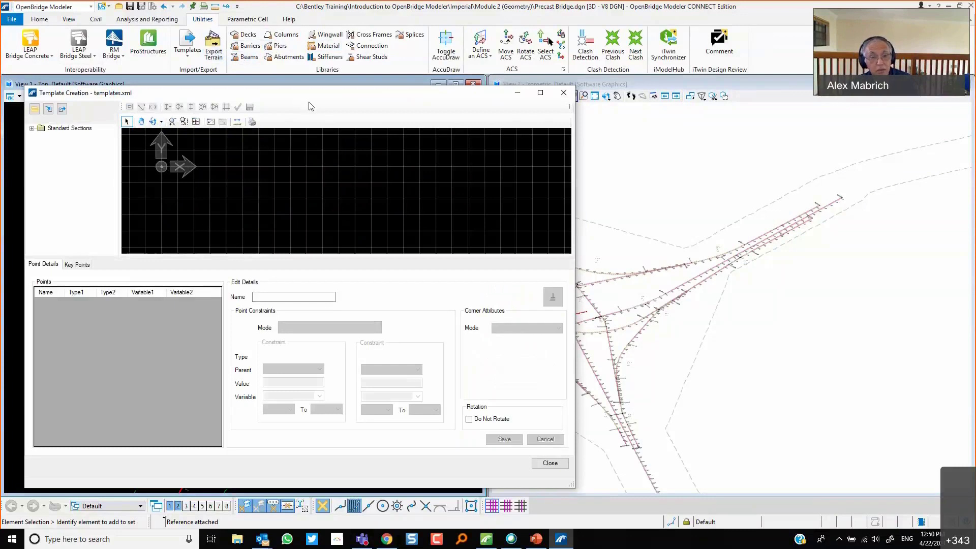
{"action": "left_click_drag", "start_coordinate": [322, 97], "coordinate": [448, 62]}
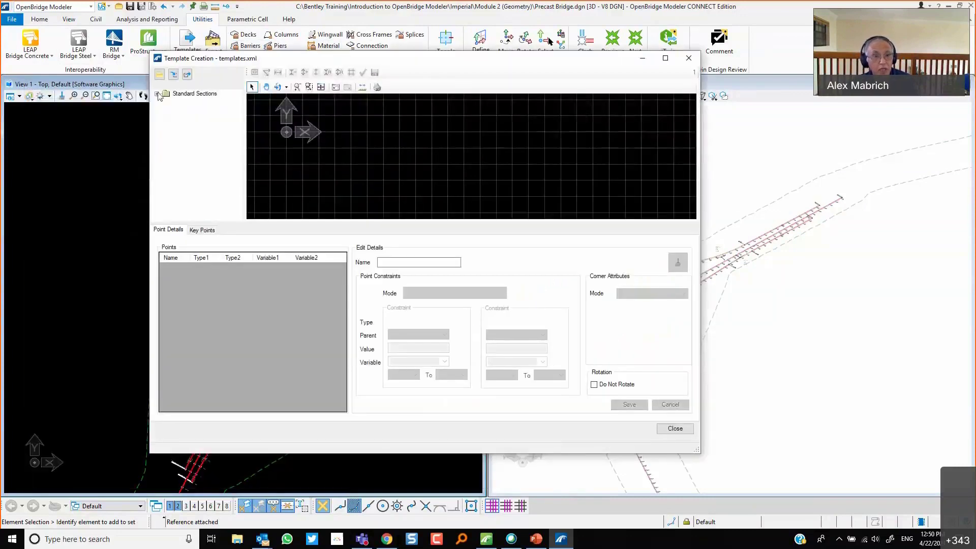
Examine the ILDOT beam templates under Standard Sections and close the template library.
{"action": "double_click", "coordinate": [201, 93]}
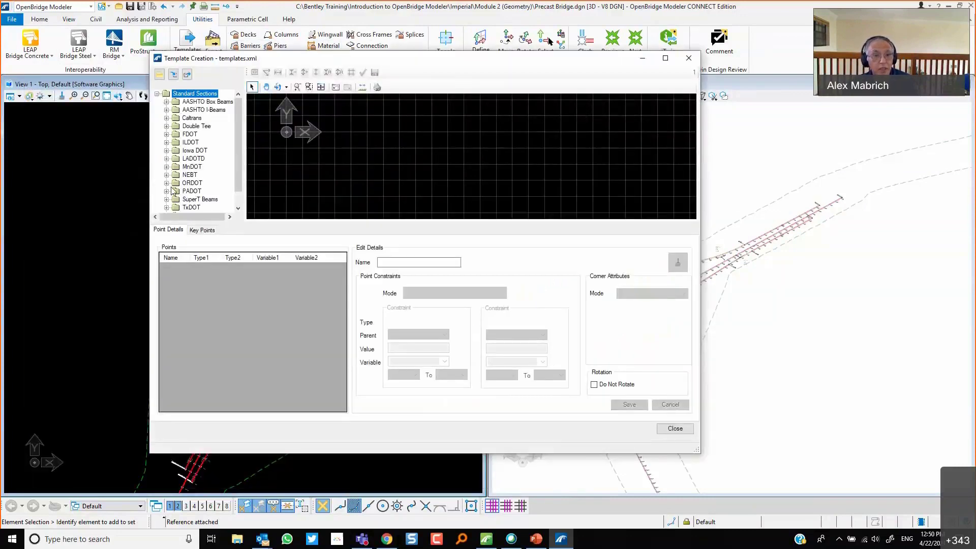
{"action": "left_click", "coordinate": [166, 143]}
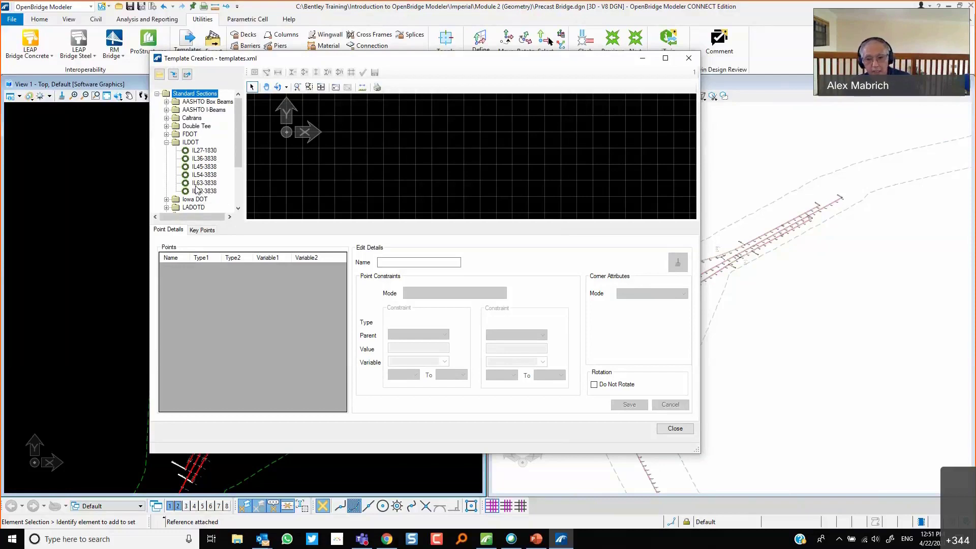
{"action": "left_click", "coordinate": [675, 429]}
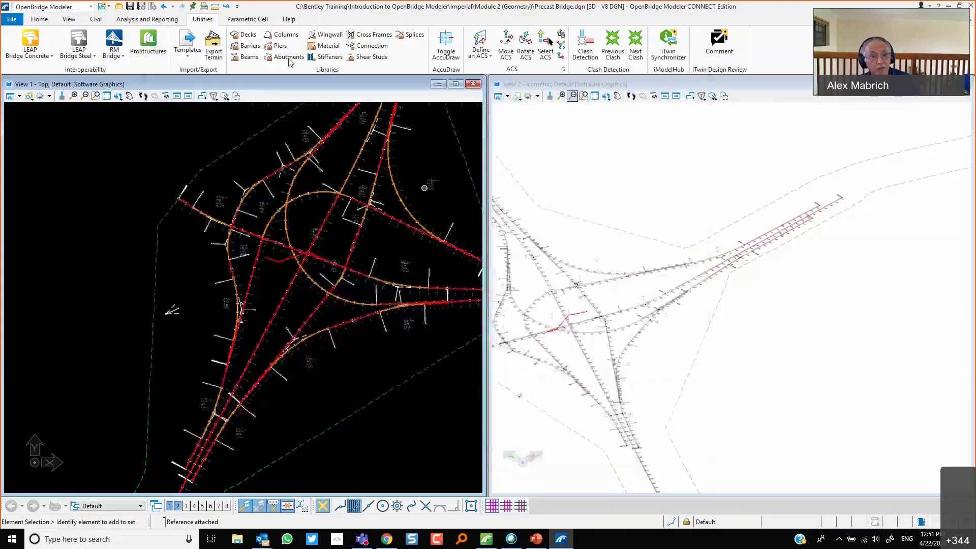
Open the barrier library, review the FDOT and VDOT barrier templates, and close it.
{"action": "left_click", "coordinate": [249, 46]}
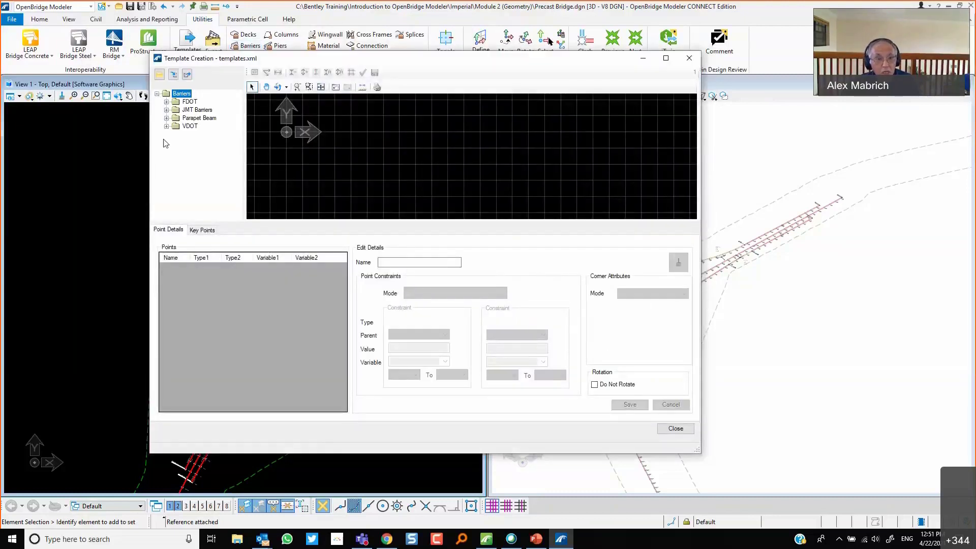
{"action": "left_click", "coordinate": [166, 102]}
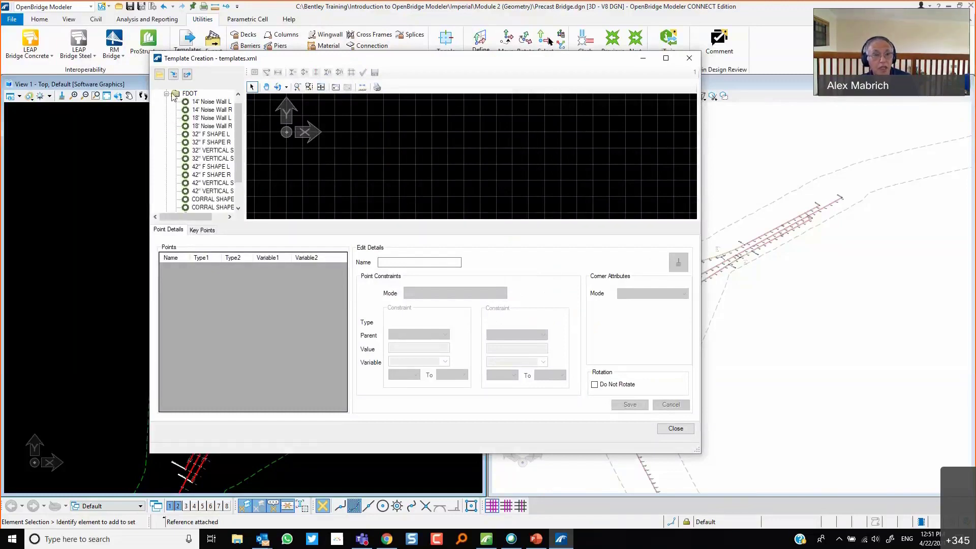
{"action": "left_click", "coordinate": [166, 94]}
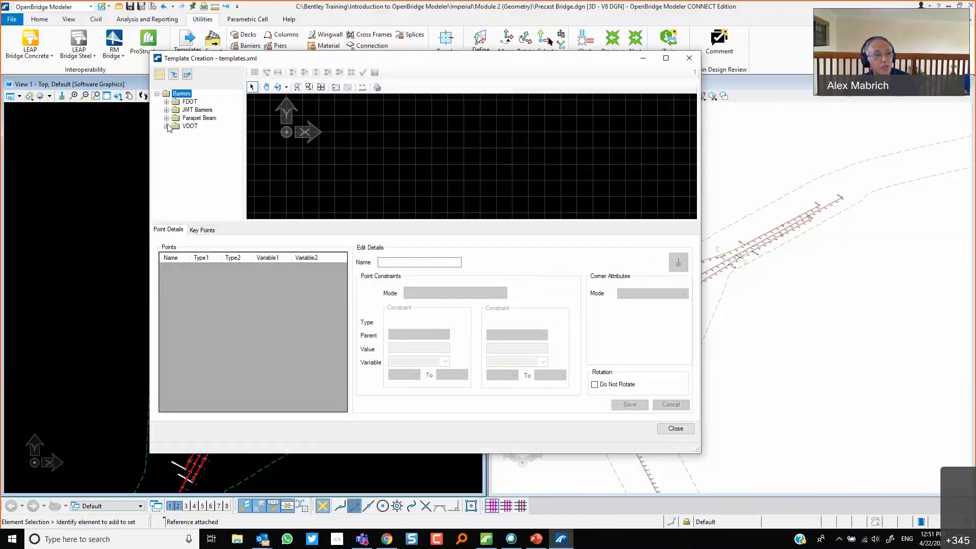
{"action": "left_click", "coordinate": [167, 126]}
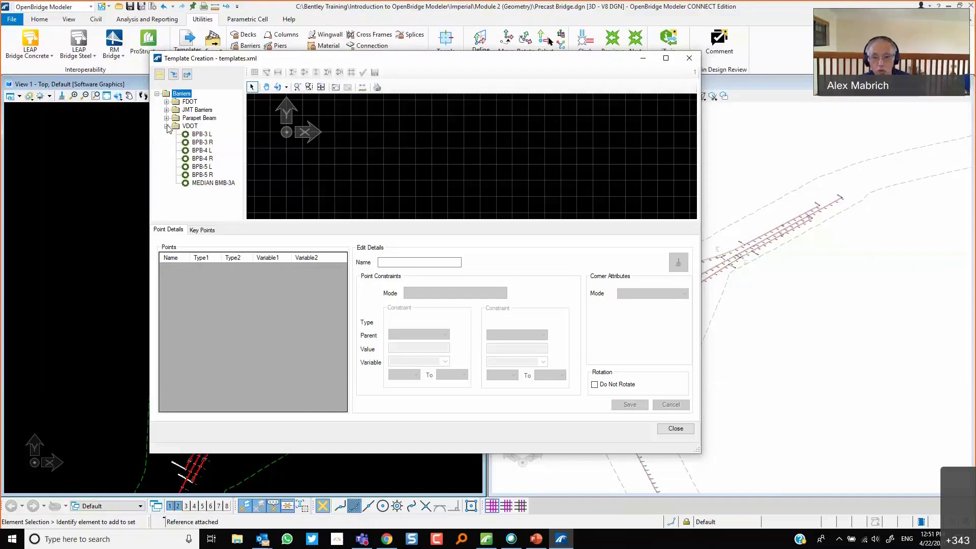
{"action": "left_click", "coordinate": [672, 430]}
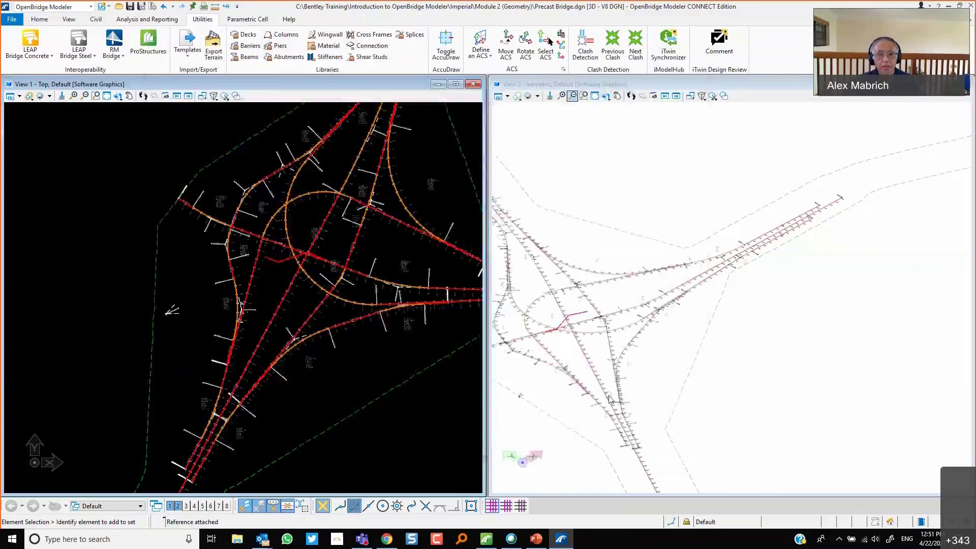
Start the Bridge Wizard clear of View 1's interchange and set the bridge type to Beam Slab (P/S or RC Concrete Girders).
{"action": "left_click", "coordinate": [40, 21]}
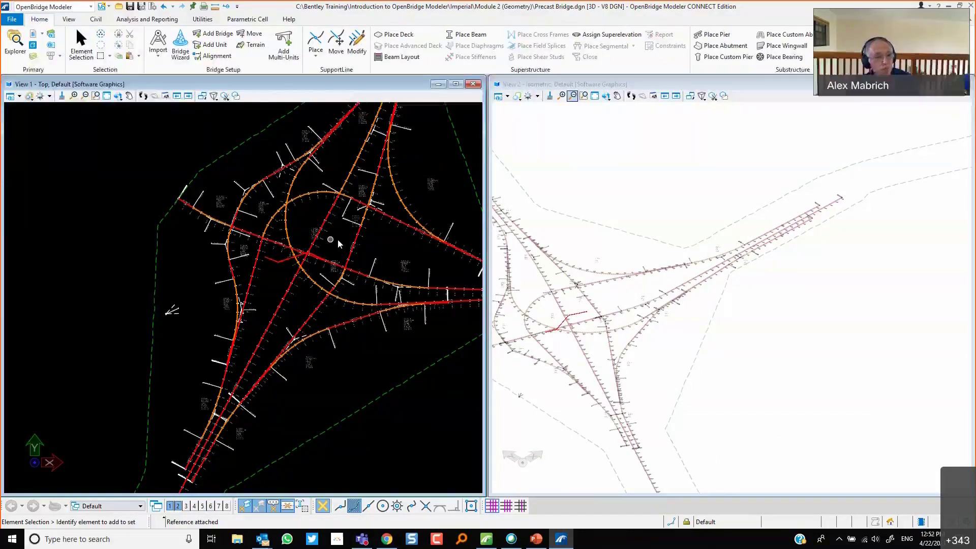
{"action": "scroll", "coordinate": [326, 236], "scroll_direction": "up", "scroll_amount": 4}
{"action": "scroll", "coordinate": [326, 236], "scroll_direction": "up", "scroll_amount": 2}
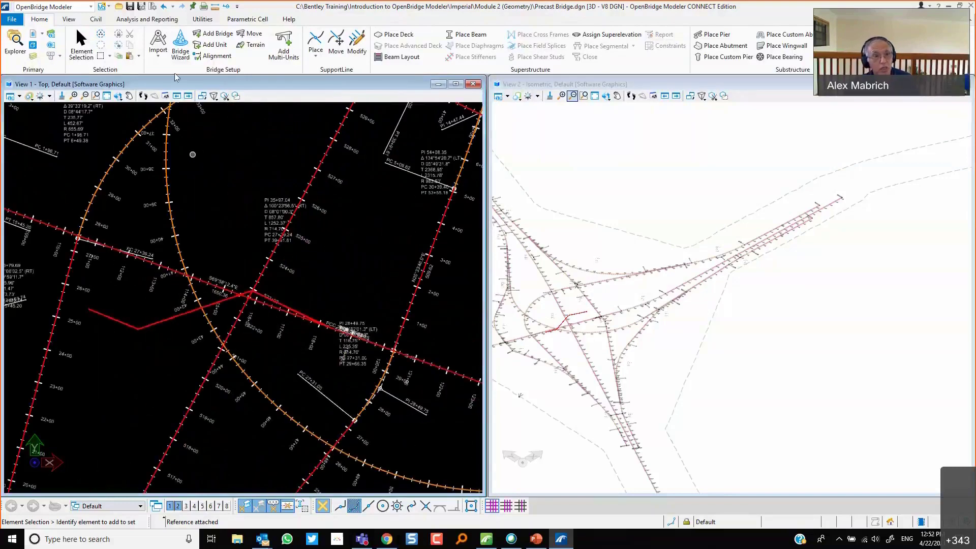
{"action": "left_click", "coordinate": [179, 42]}
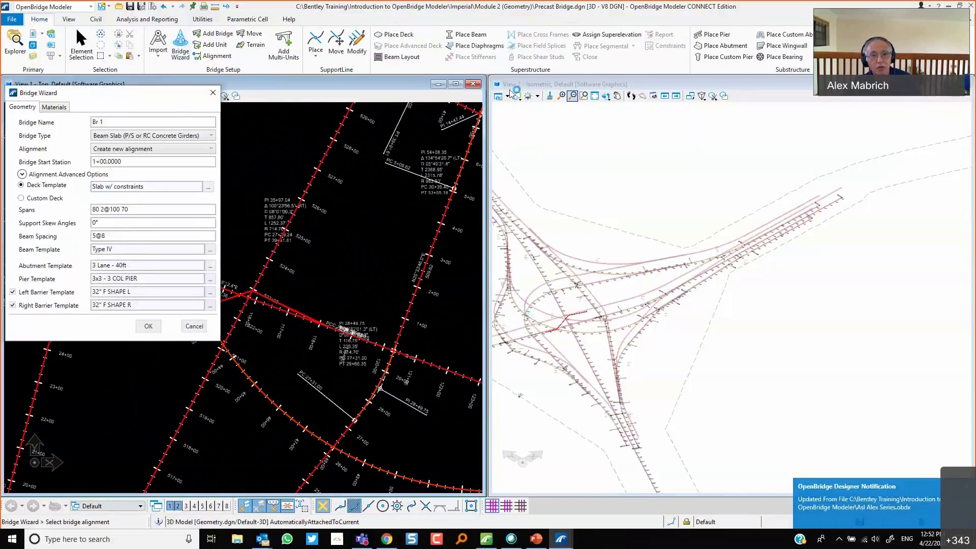
{"action": "left_click_drag", "start_coordinate": [135, 96], "coordinate": [551, 88]}
{"action": "left_click", "coordinate": [583, 128]}
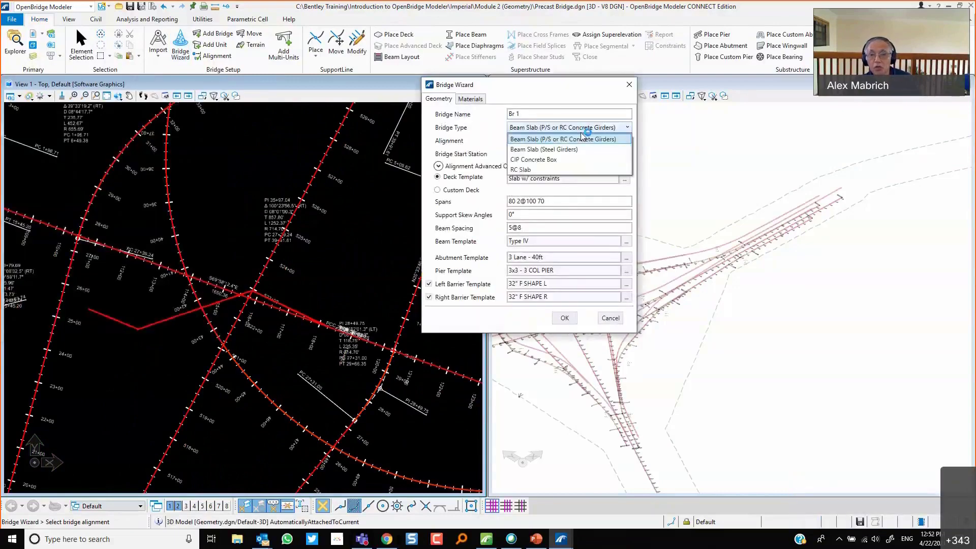
{"action": "left_click", "coordinate": [583, 138]}
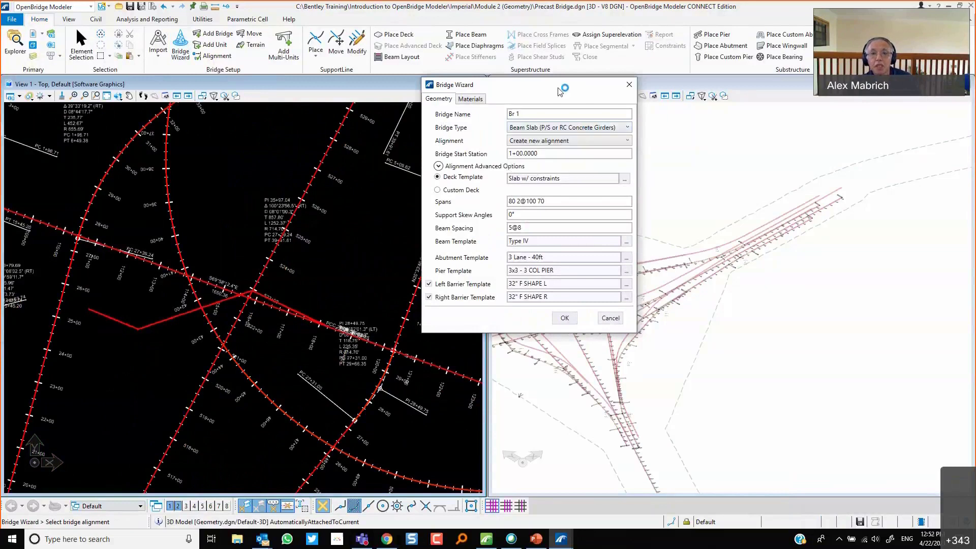
Pick the Route97 alignment in View 1 for the bridge and set the bridge start station to 114+00.
{"action": "left_click", "coordinate": [557, 142]}
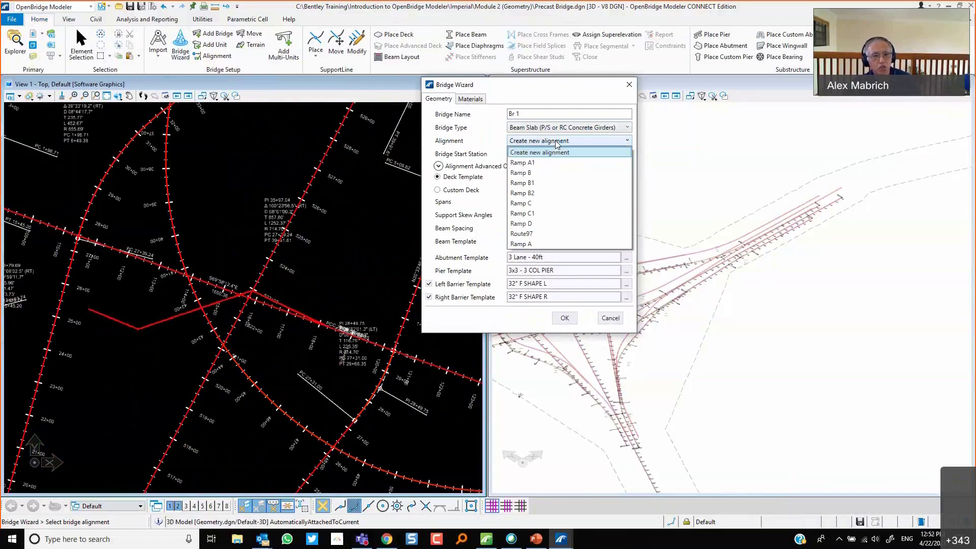
{"action": "left_click", "coordinate": [535, 86]}
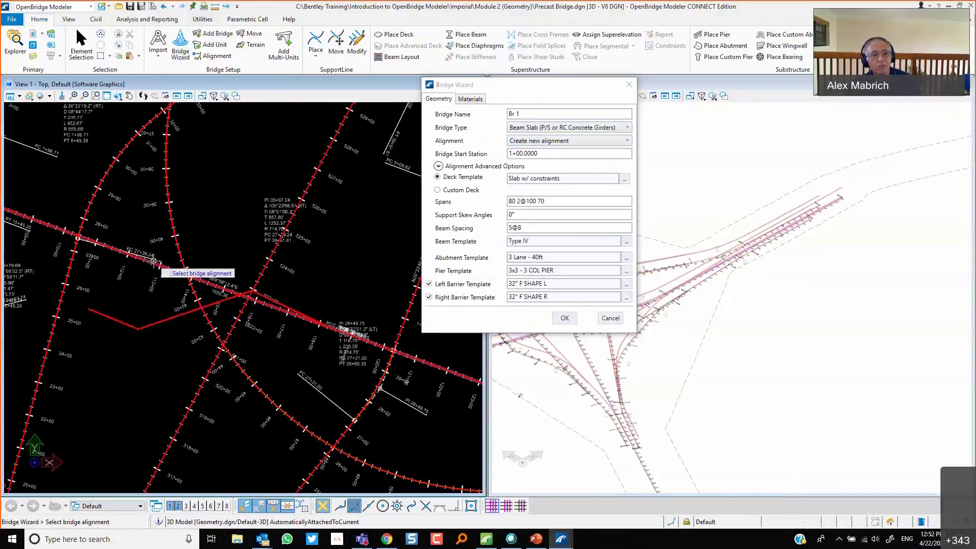
{"action": "left_click", "coordinate": [152, 262]}
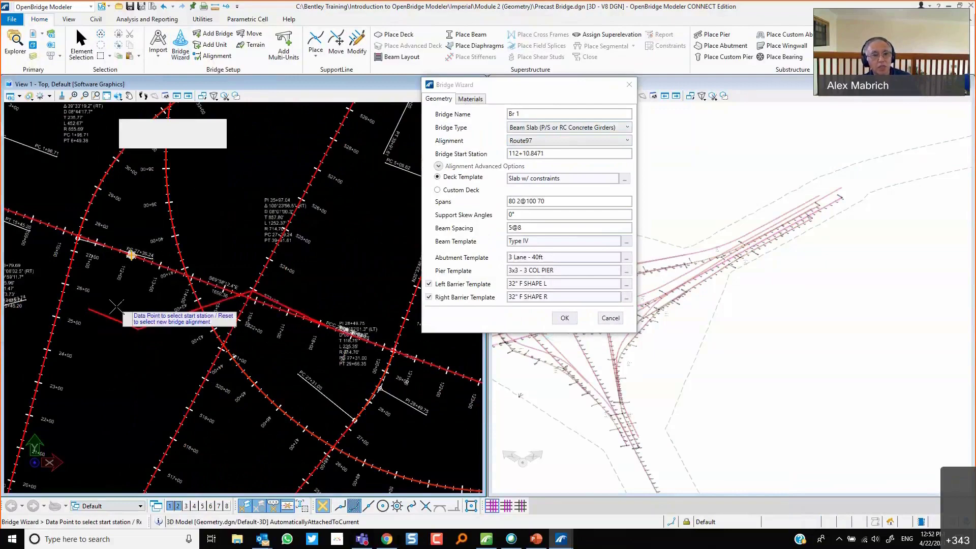
{"action": "left_click", "coordinate": [168, 216]}
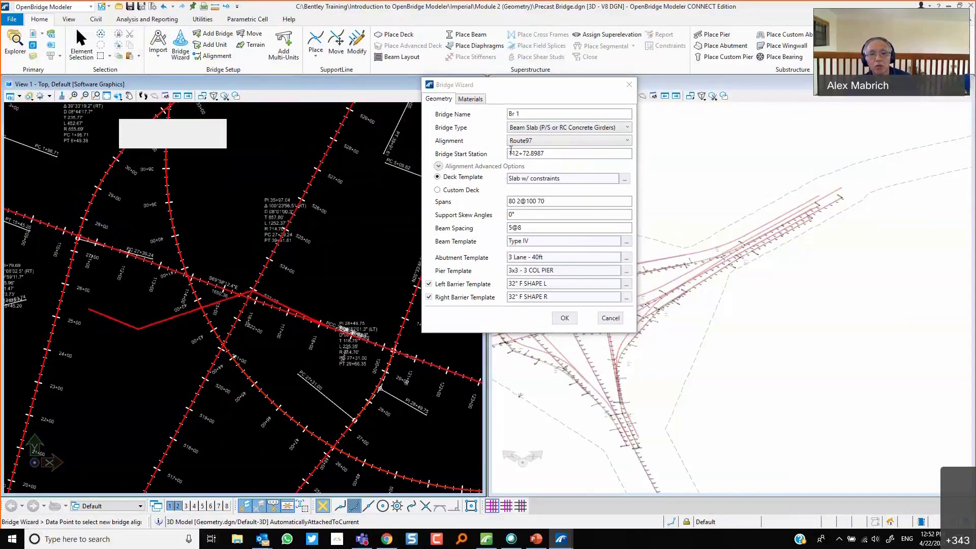
{"action": "left_click", "coordinate": [516, 153]}
{"action": "type", "text": "114"}
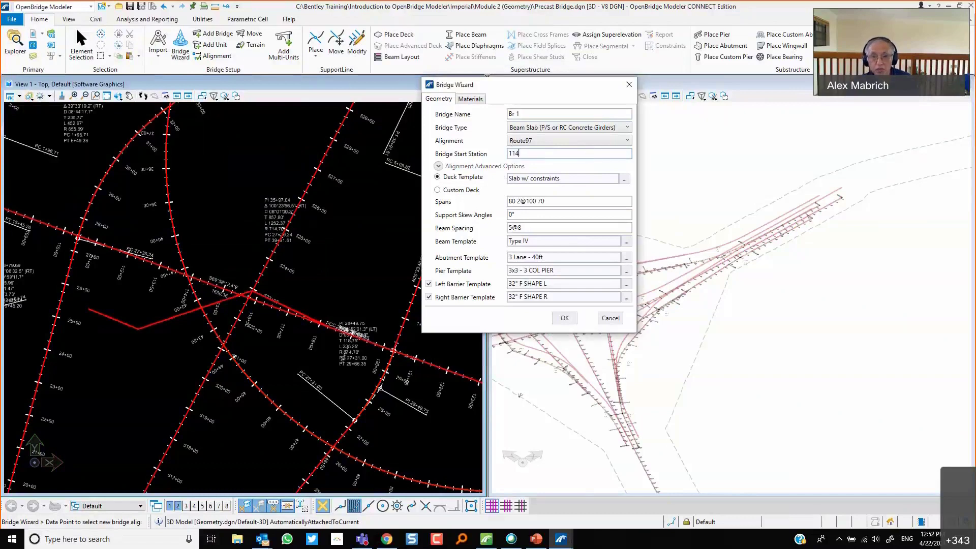
{"action": "type", "text": "+00"}
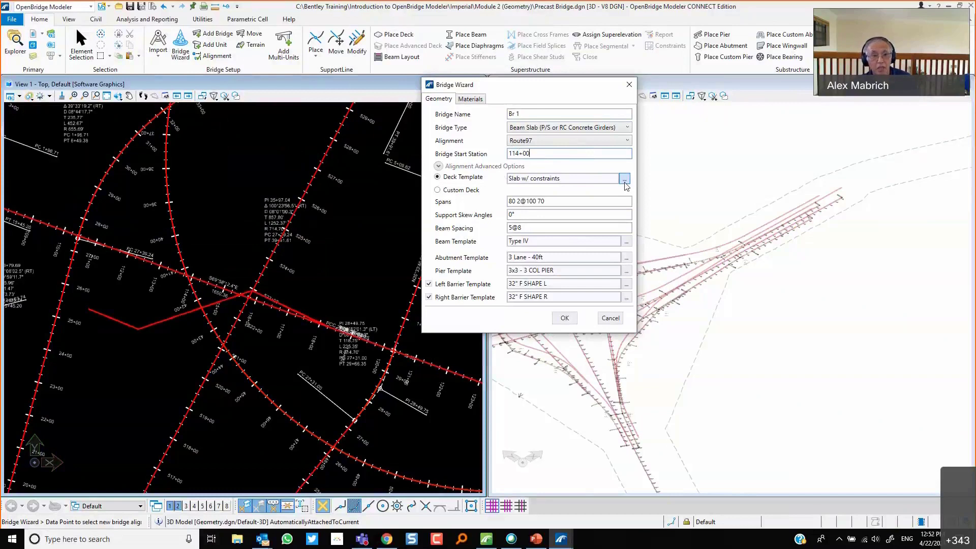
Set the beam template to Type II from the AASHTO I-Beams standard sections.
{"action": "left_click", "coordinate": [627, 242]}
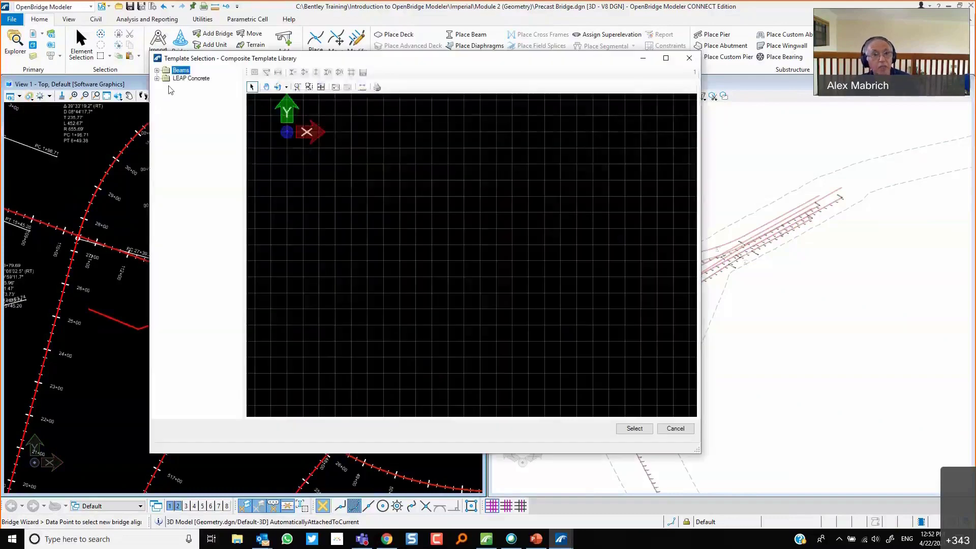
{"action": "left_click", "coordinate": [157, 71]}
{"action": "left_click", "coordinate": [166, 78]}
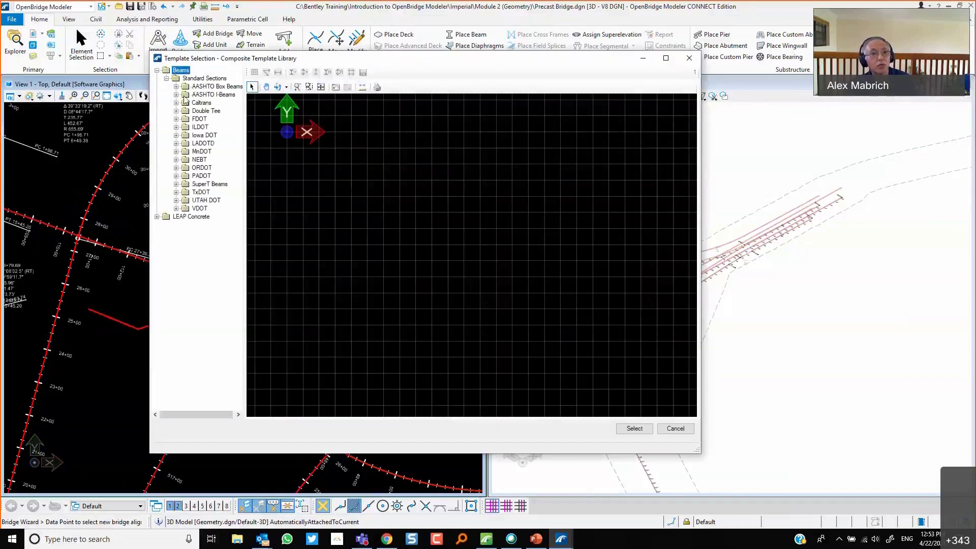
{"action": "left_click", "coordinate": [176, 95]}
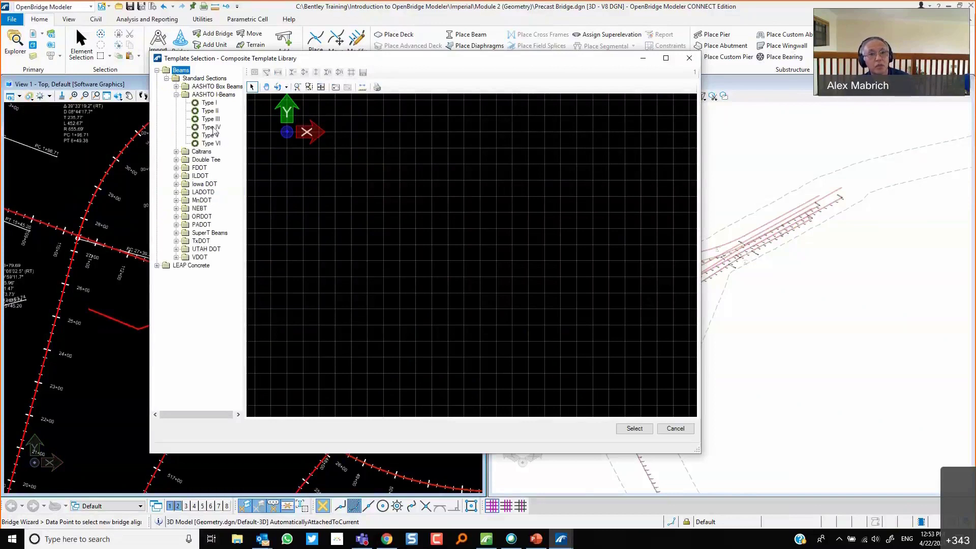
{"action": "left_click", "coordinate": [212, 128]}
{"action": "left_click", "coordinate": [210, 111]}
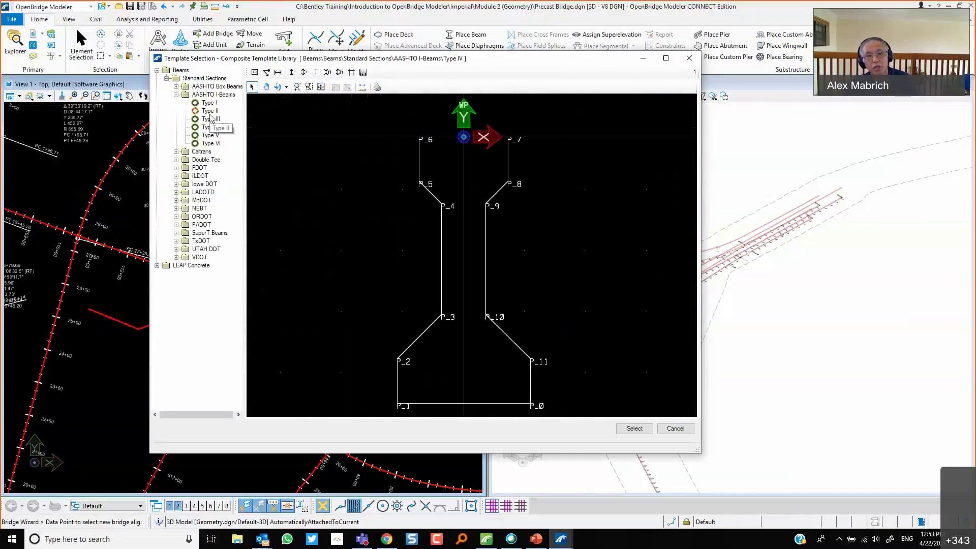
{"action": "left_click", "coordinate": [642, 427]}
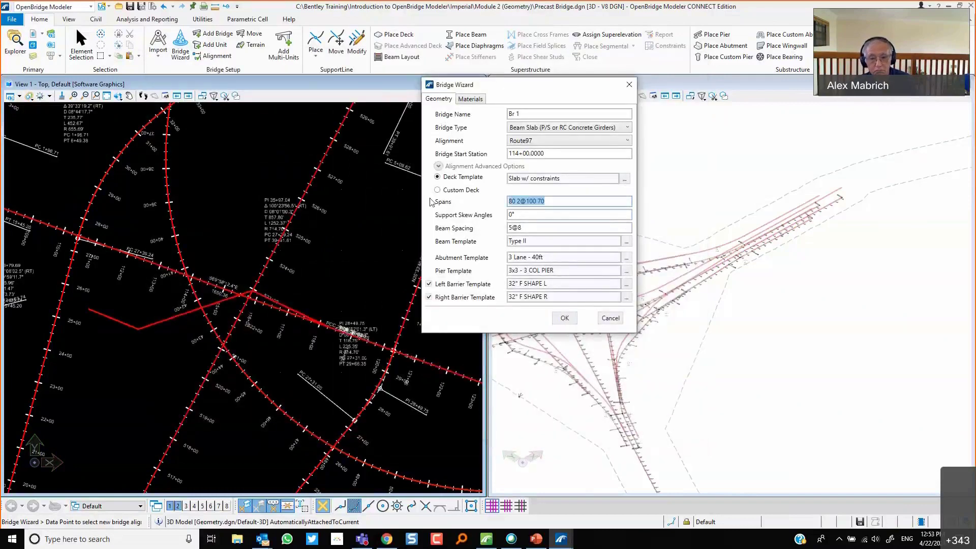
Set the bridge spans to 80 2@110 80.
{"action": "type", "text": "80"}
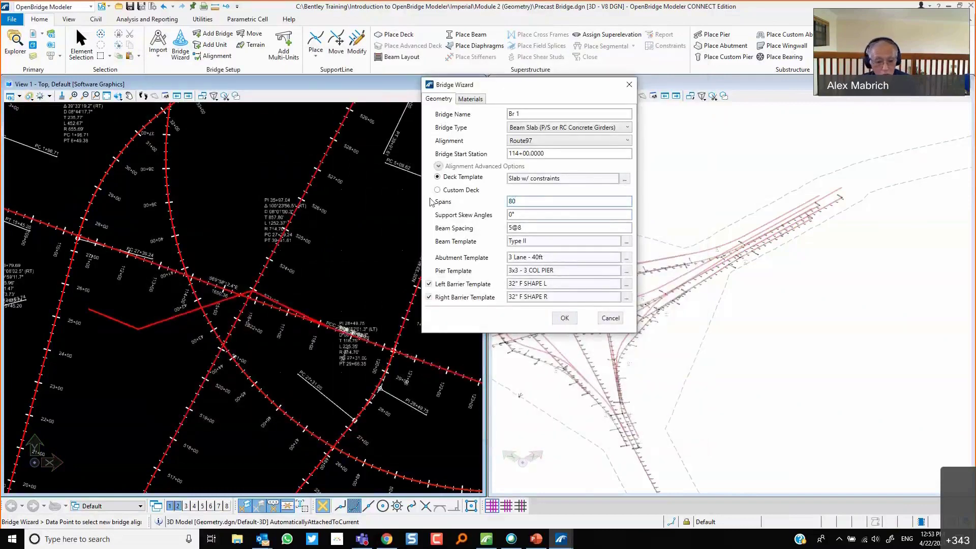
{"action": "type", "text": " 2@"}
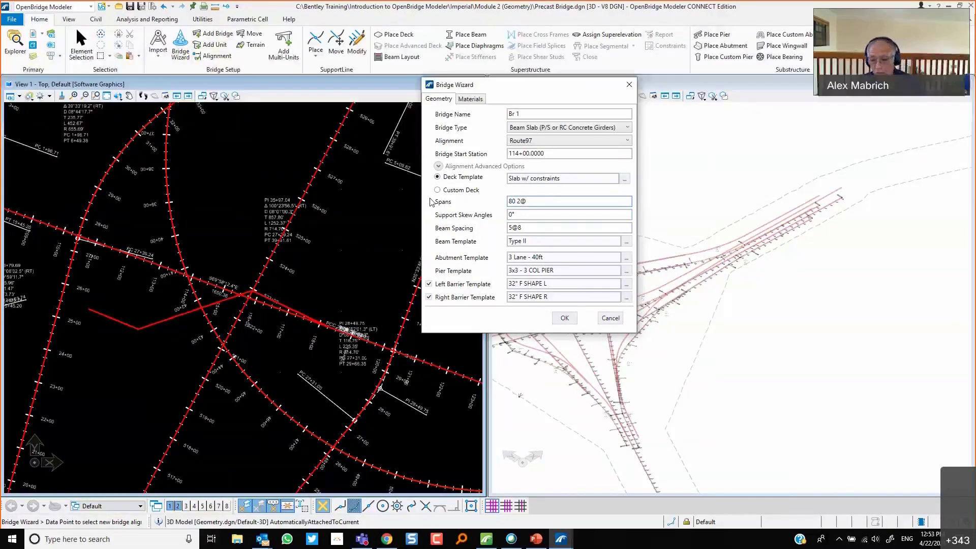
{"action": "type", "text": "110"}
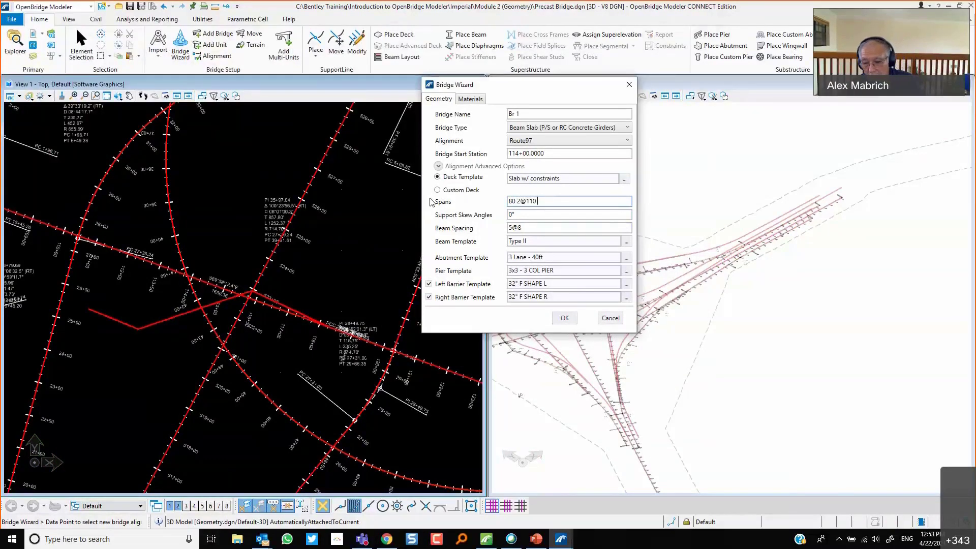
{"action": "type", "text": " 80"}
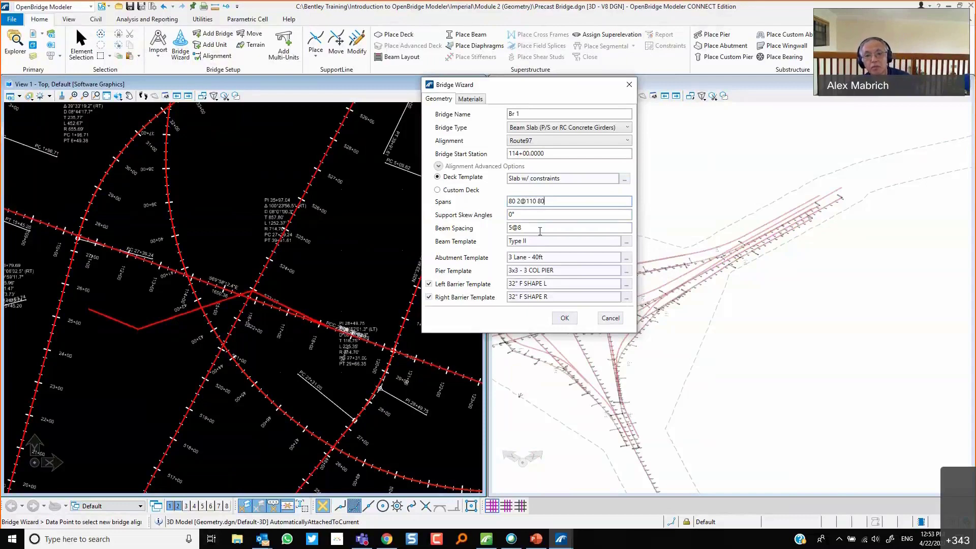
{"action": "left_click", "coordinate": [530, 228]}
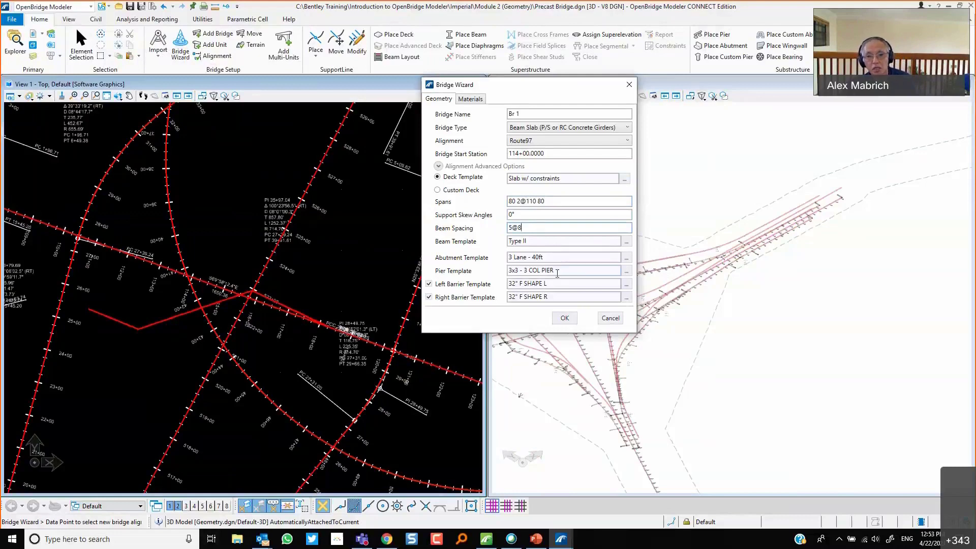
Compare the default Multi Column piers and set the pier template to the test pier listed directly below AECOM Hammerhead.
{"action": "left_click", "coordinate": [630, 275]}
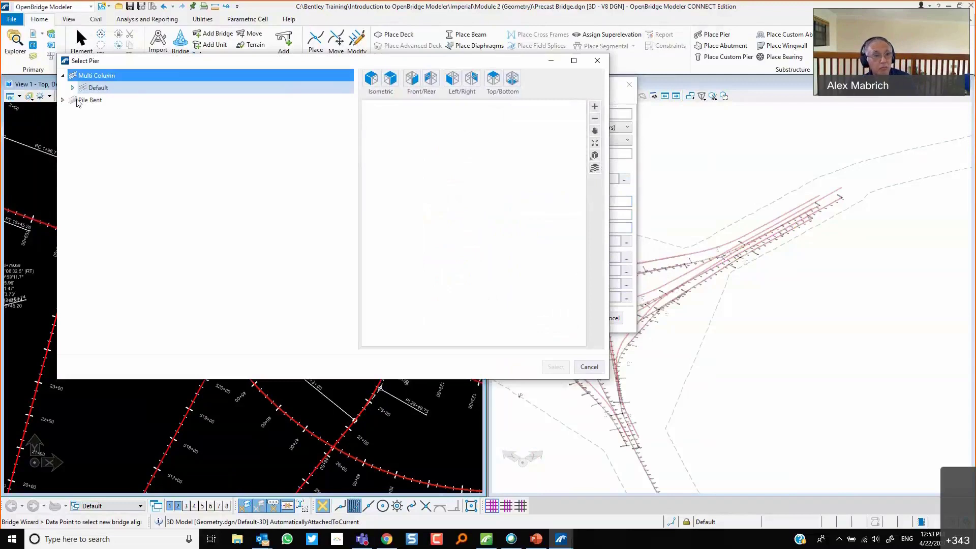
{"action": "left_click", "coordinate": [73, 87]}
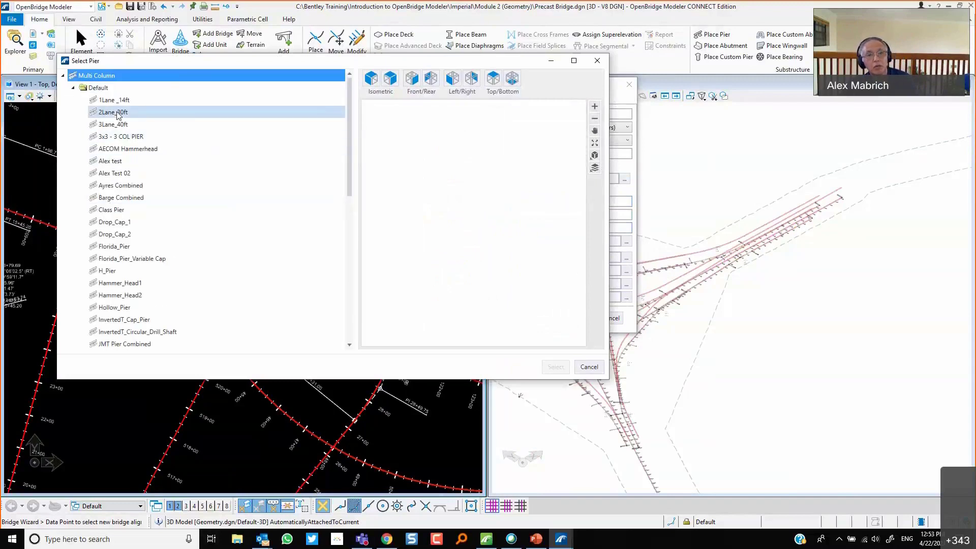
{"action": "left_click", "coordinate": [117, 113]}
{"action": "left_click", "coordinate": [111, 162]}
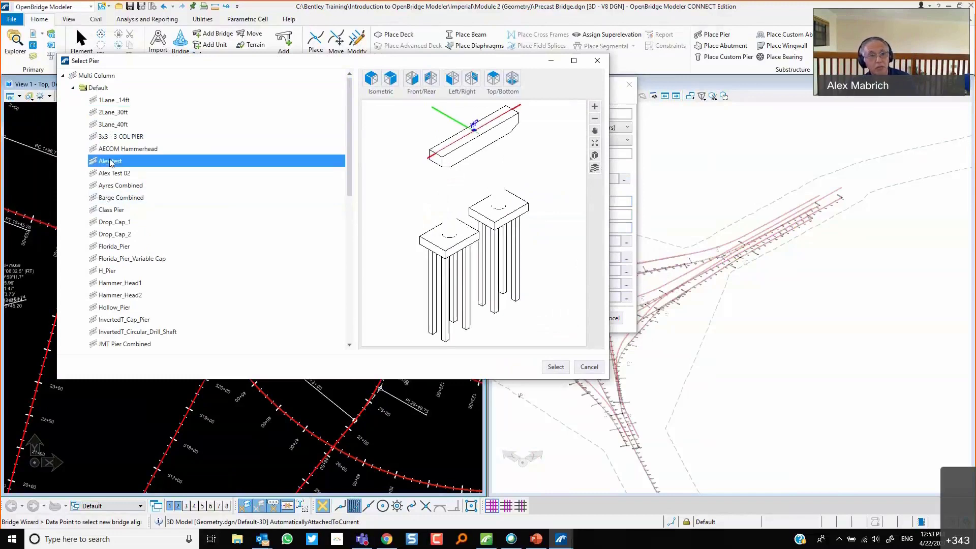
{"action": "left_click", "coordinate": [114, 173]}
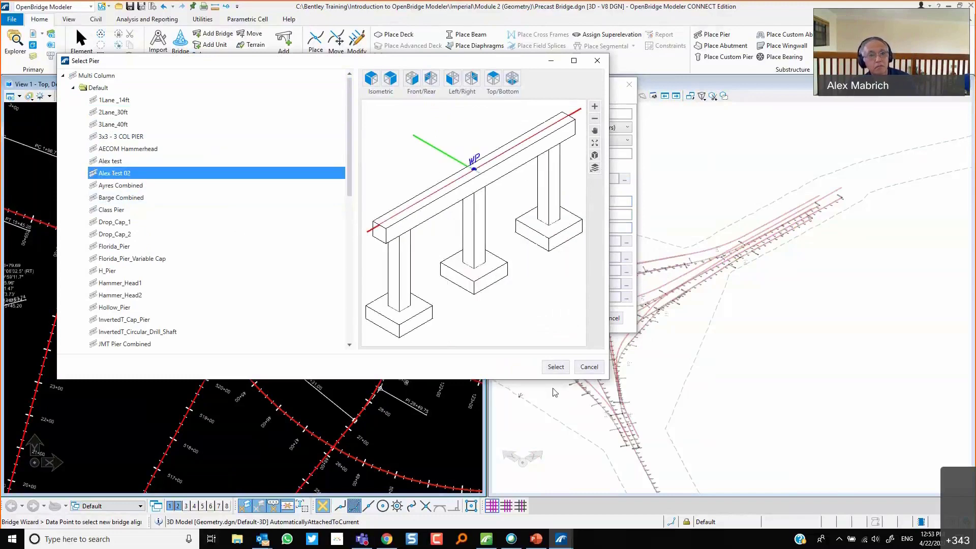
{"action": "left_click", "coordinate": [128, 161]}
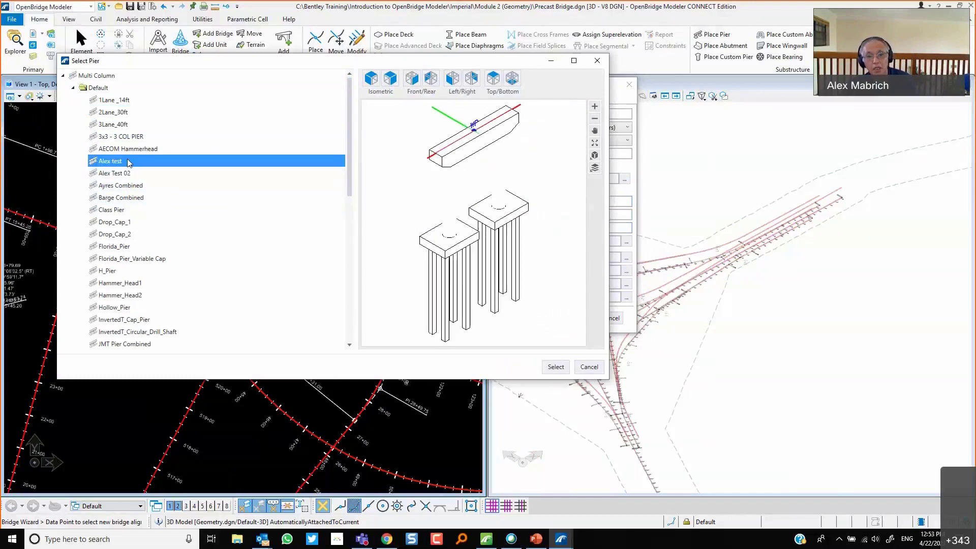
{"action": "left_click", "coordinate": [556, 367]}
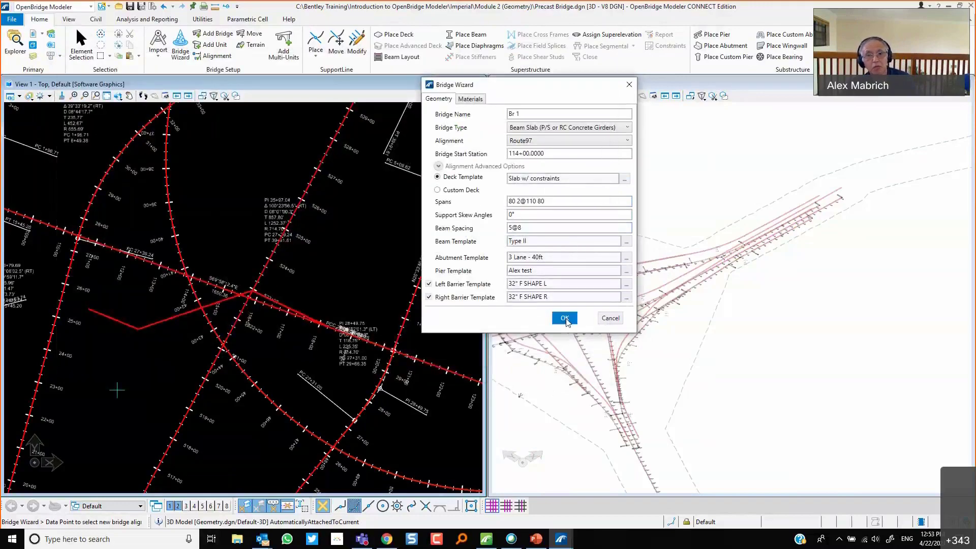
Generate the bridge from the wizard settings and inspect its support line stations along Route97 in View 1.
{"action": "left_click", "coordinate": [565, 318]}
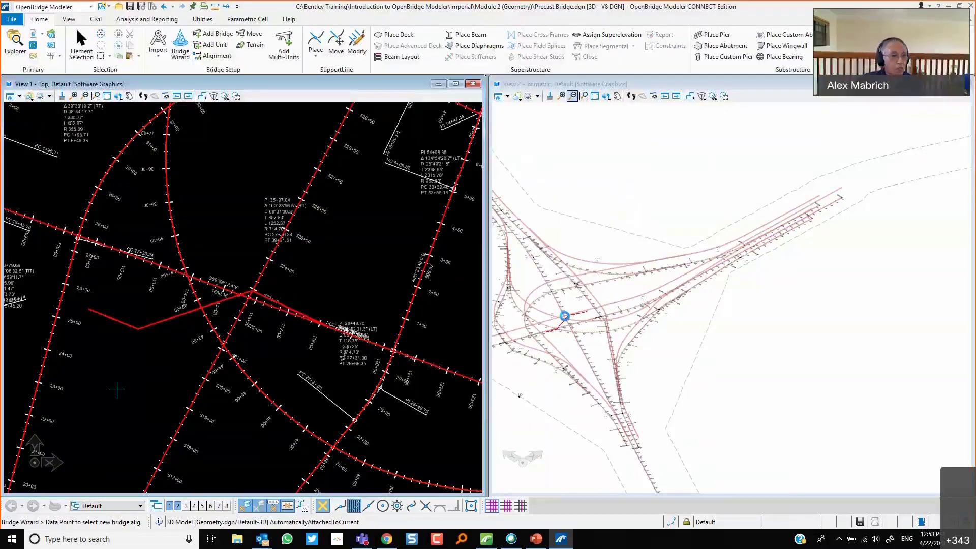
{"action": "left_click", "coordinate": [565, 316]}
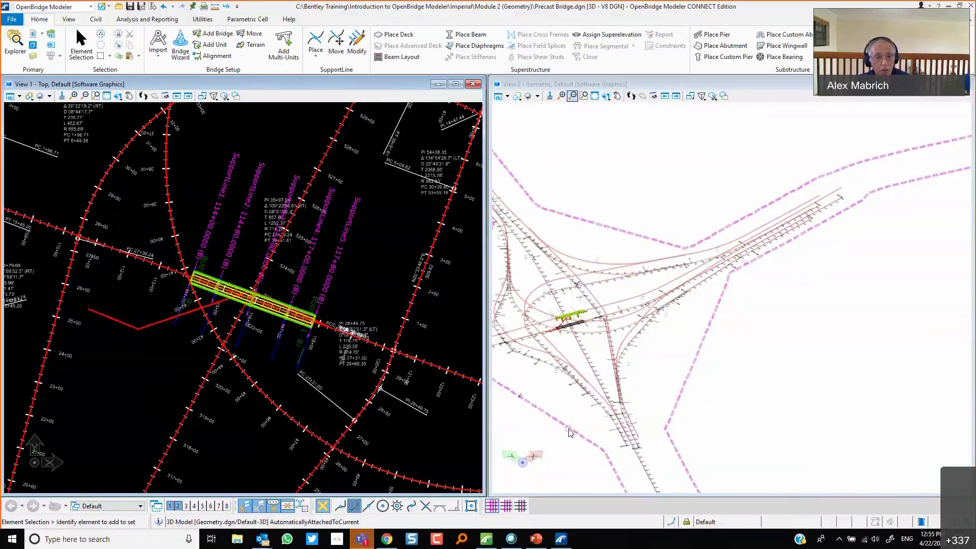
{"action": "scroll", "coordinate": [199, 232], "scroll_direction": "up", "scroll_amount": 2}
{"action": "scroll", "coordinate": [199, 231], "scroll_direction": "up", "scroll_amount": 1}
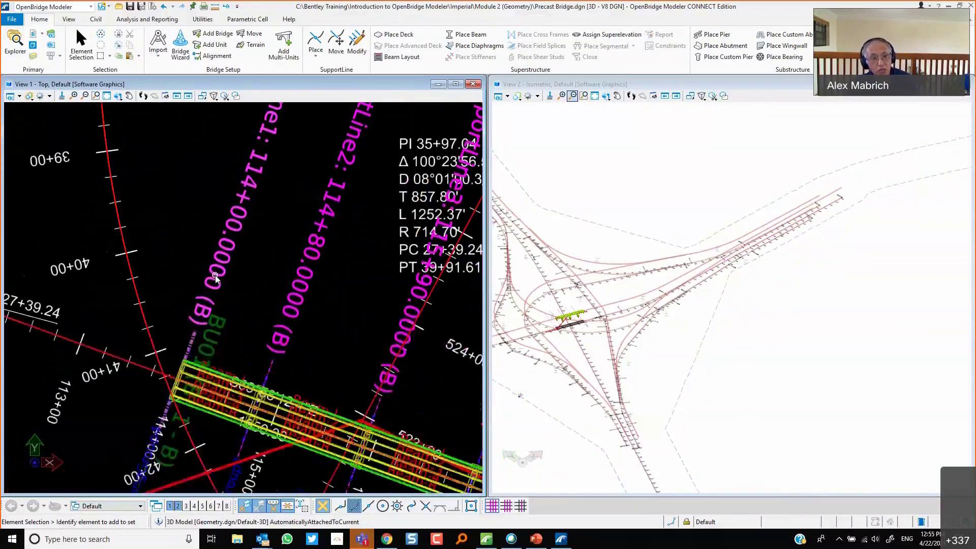
{"action": "scroll", "coordinate": [216, 280], "scroll_direction": "down", "scroll_amount": 3}
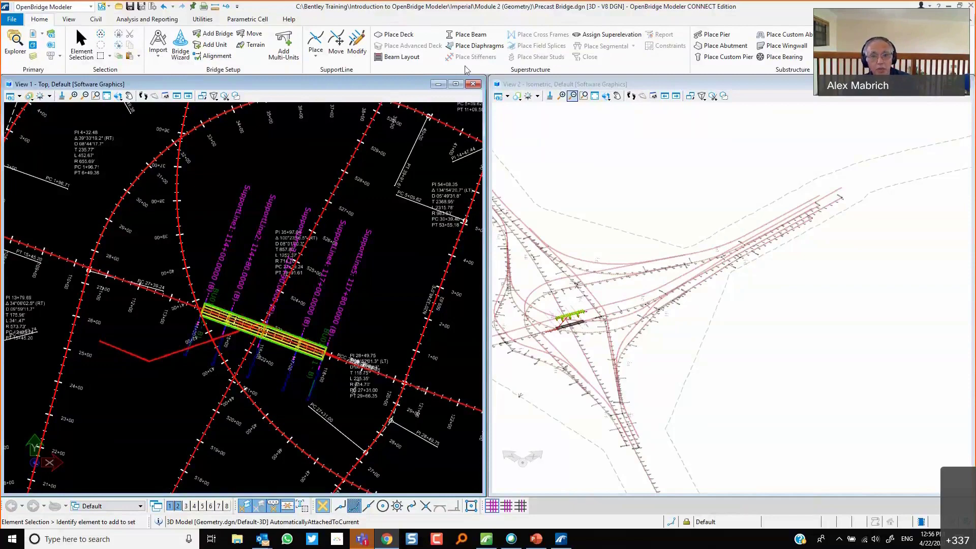
Switch to YouTube in Chrome, open the Bentley OpenBridge channel and look through its uploads and playlists.
{"action": "key", "text": "alt+Tab"}
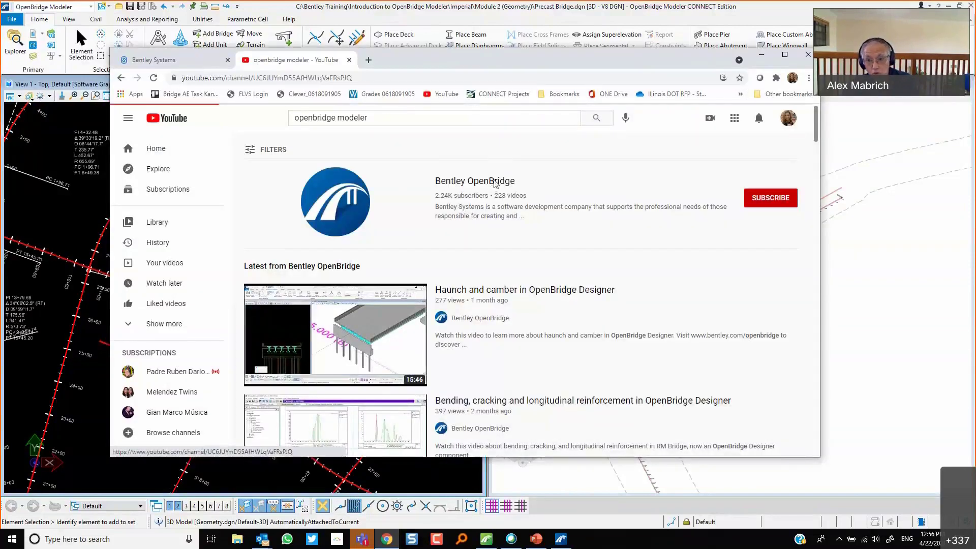
{"action": "left_click", "coordinate": [495, 182]}
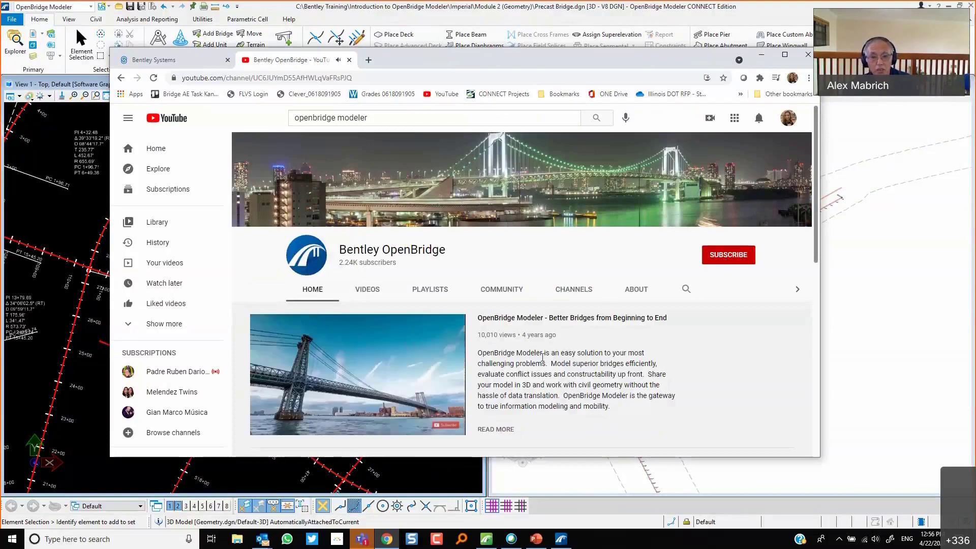
{"action": "scroll", "coordinate": [542, 357], "scroll_direction": "down", "scroll_amount": 1}
{"action": "scroll", "coordinate": [543, 366], "scroll_direction": "down", "scroll_amount": 4}
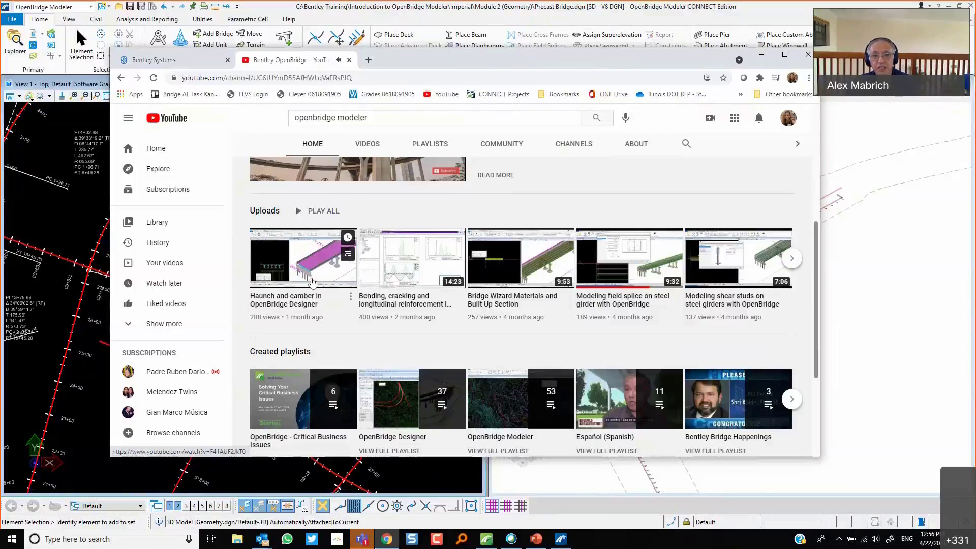
Play the video "Haunch and camber in OpenBridge Designer" without the ad, skip ahead to the camber example and close the browser.
{"action": "left_click", "coordinate": [281, 273]}
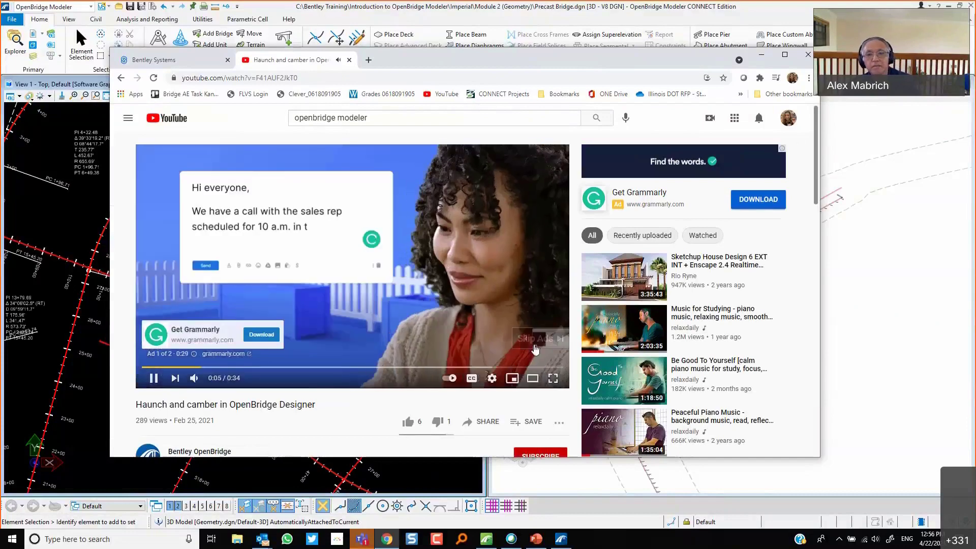
{"action": "left_click", "coordinate": [543, 338]}
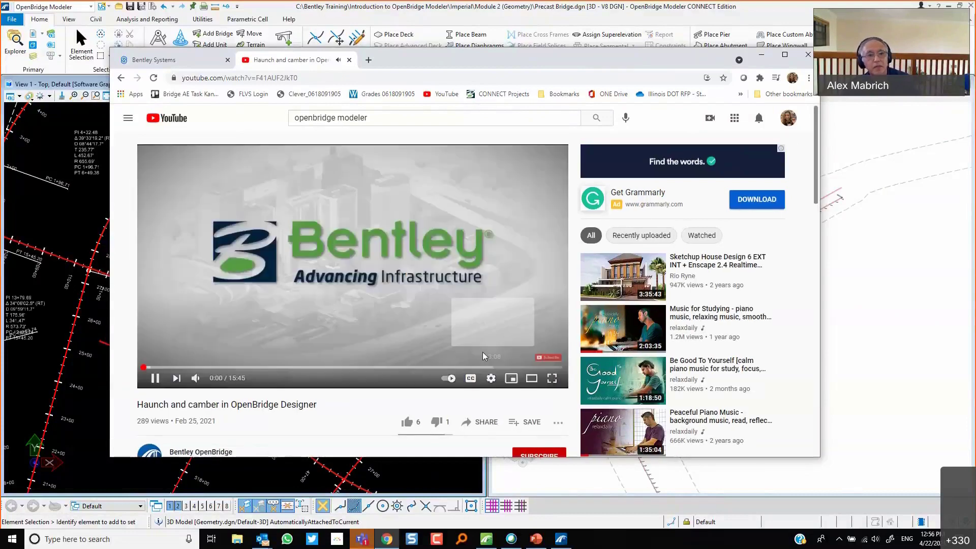
{"action": "left_click", "coordinate": [312, 367]}
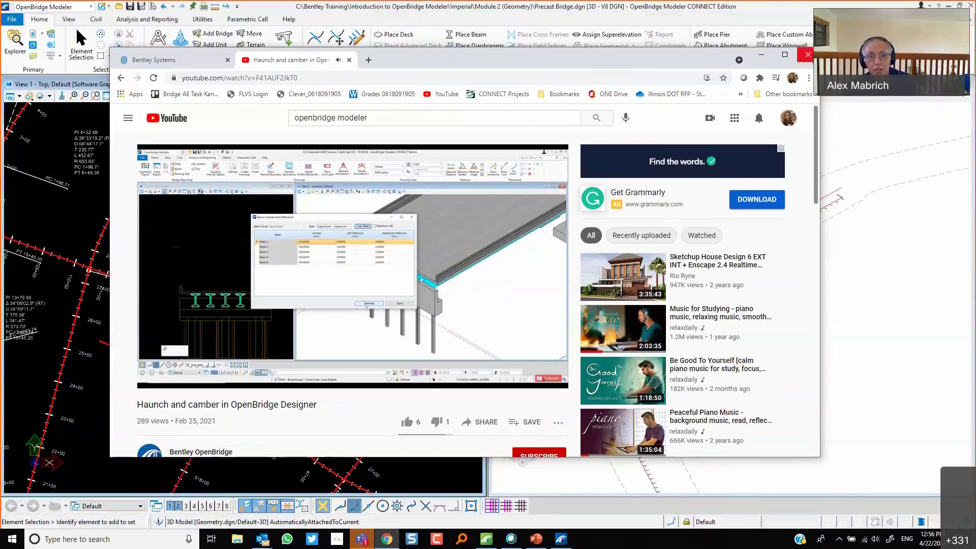
{"action": "left_click", "coordinate": [809, 55]}
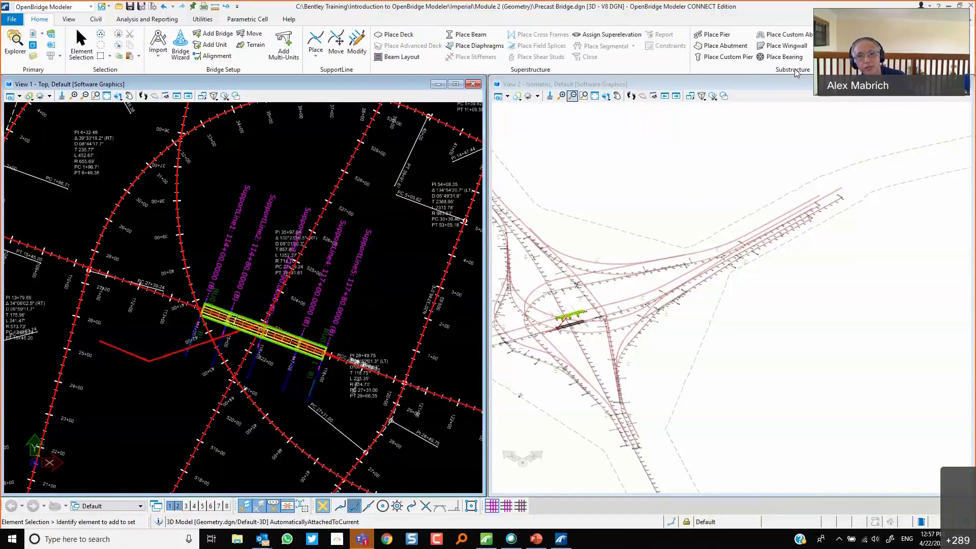
{"action": "left_click", "coordinate": [783, 35]}
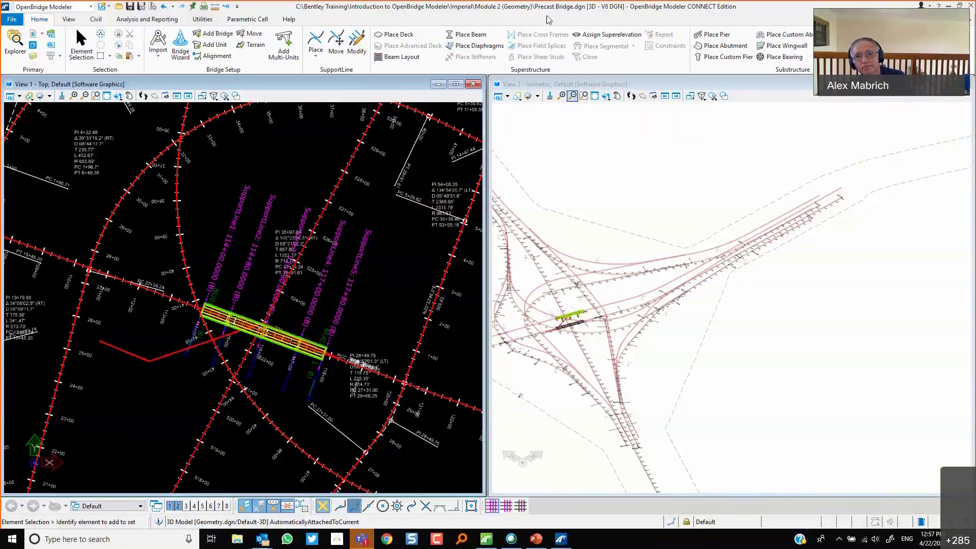